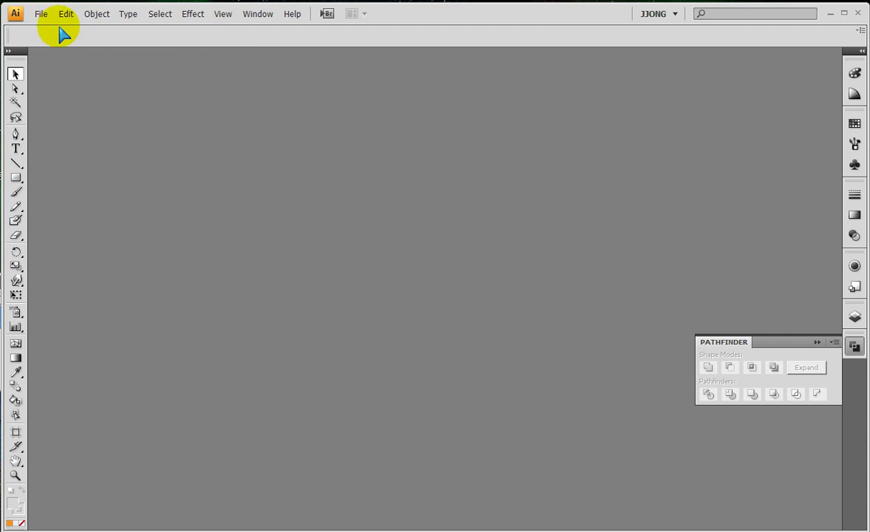
Create a new 800 x 600 px Web RGB document
left_click(34, 16)
left_click(56, 31)
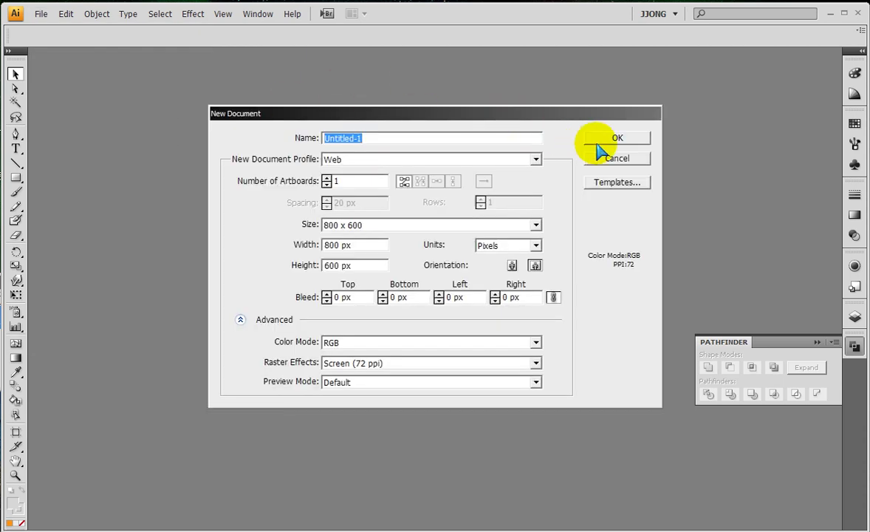
left_click(607, 140)
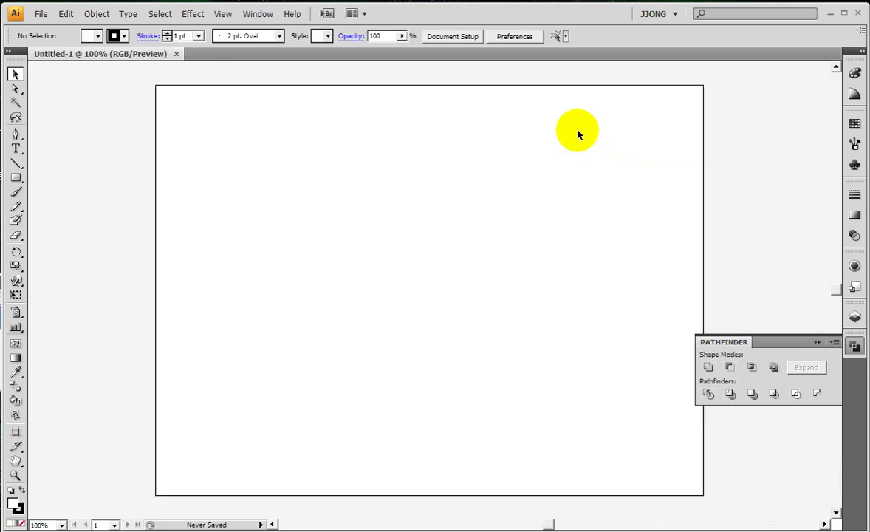
Type BREAK on the artboard at 48 pt, then resize it to 72 pt
left_click(16, 148)
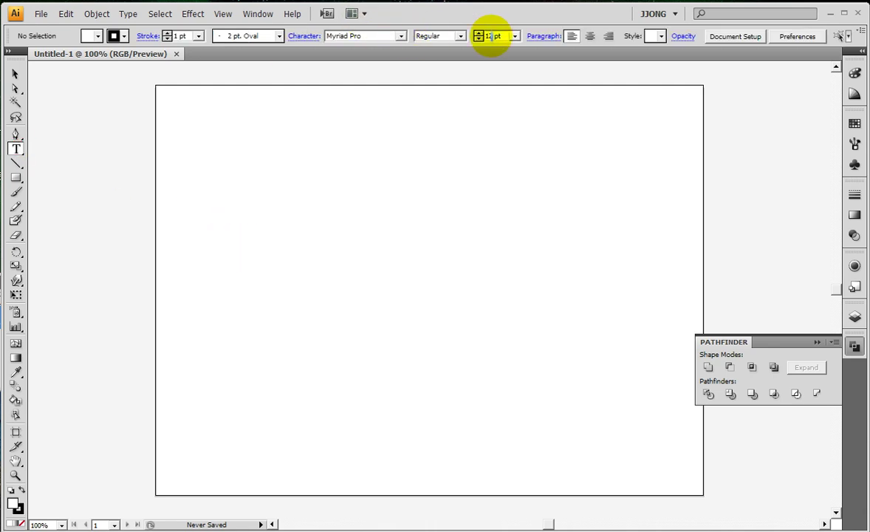
left_click(515, 36)
left_click(494, 184)
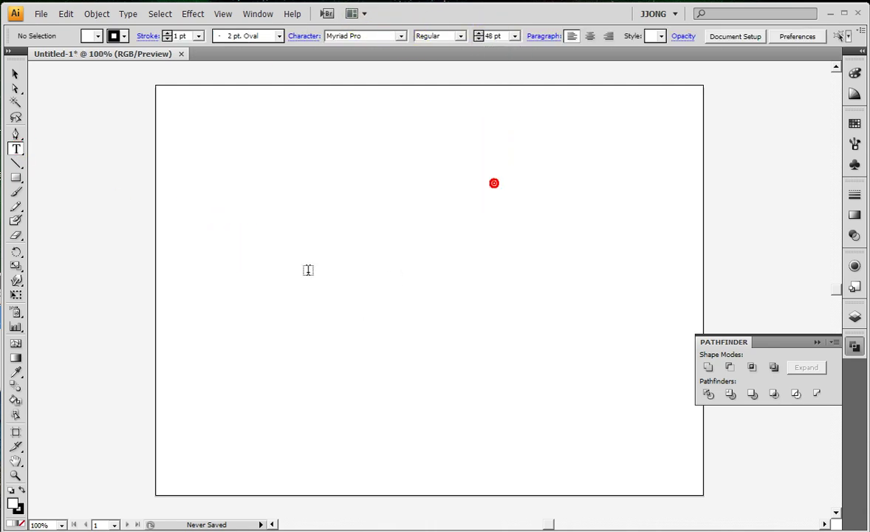
left_click(269, 266)
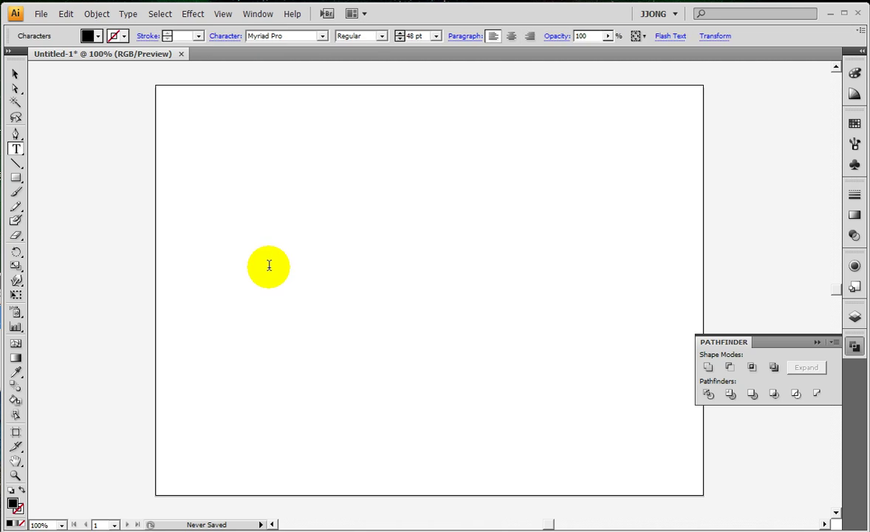
type("BREAK")
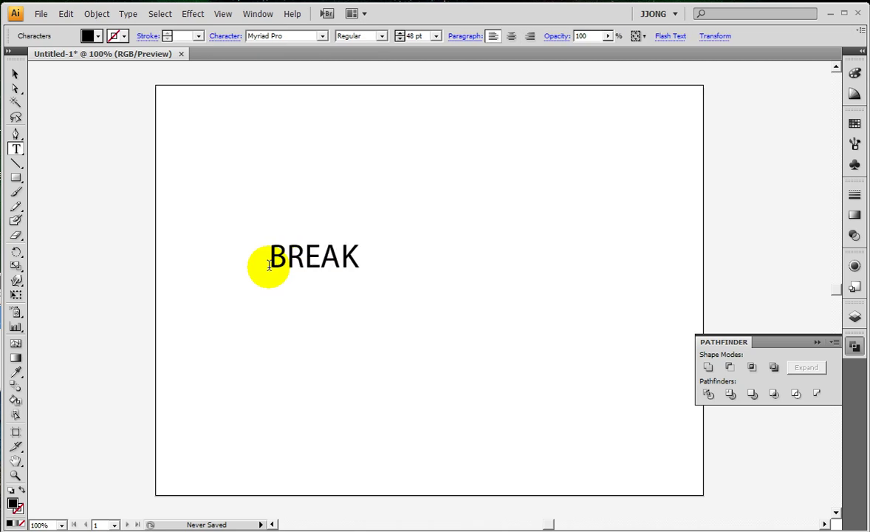
left_click(15, 73)
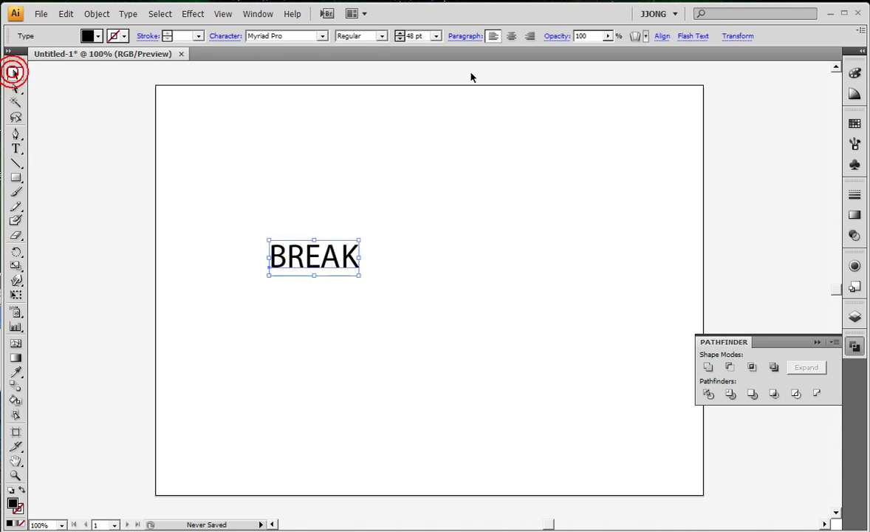
left_click(437, 36)
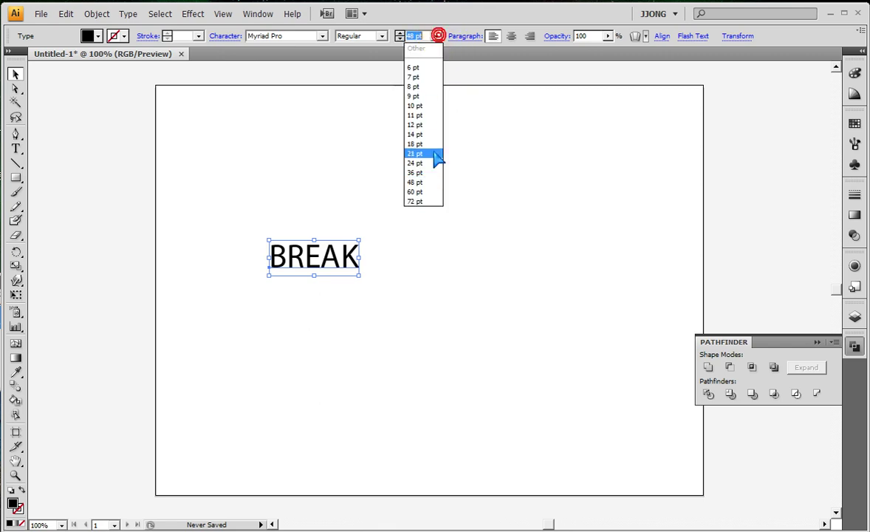
left_click(426, 202)
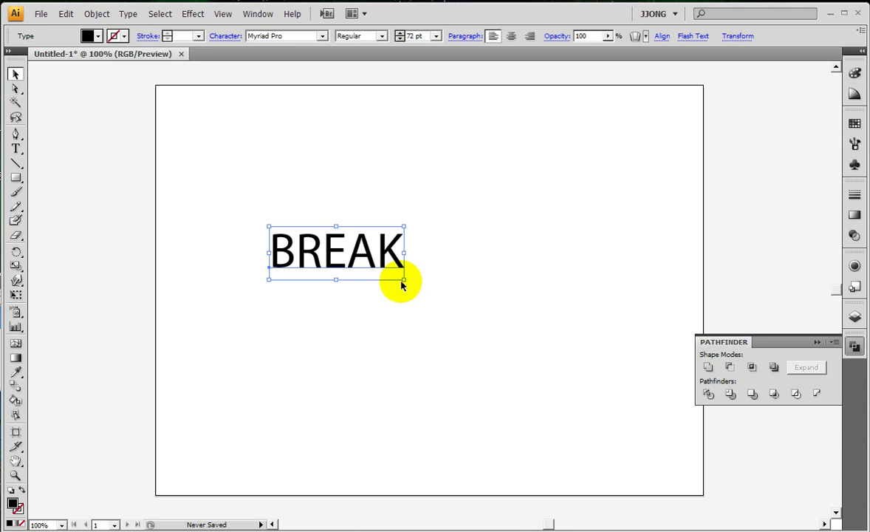
Scale BREAK up from its corner and move it toward the upper left
left_click_drag(403, 280, 631, 461)
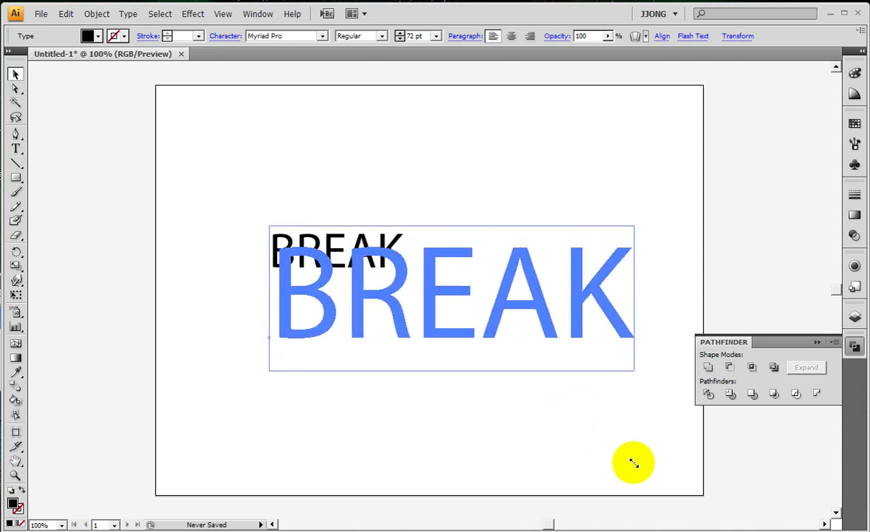
left_click_drag(379, 292, 317, 237)
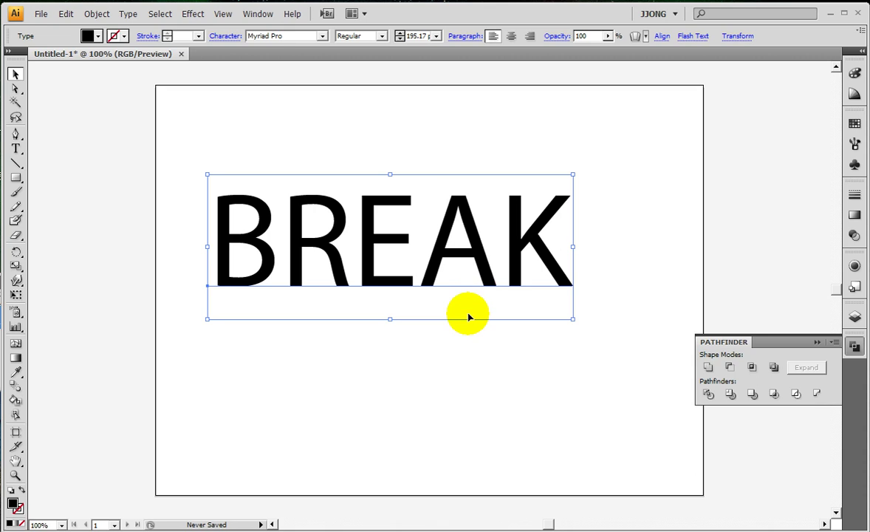
mouse_move(572, 319)
left_mouse_down()
mouse_move(585, 339)
mouse_move(618, 339)
left_mouse_up()
left_click_drag(482, 237, 452, 237)
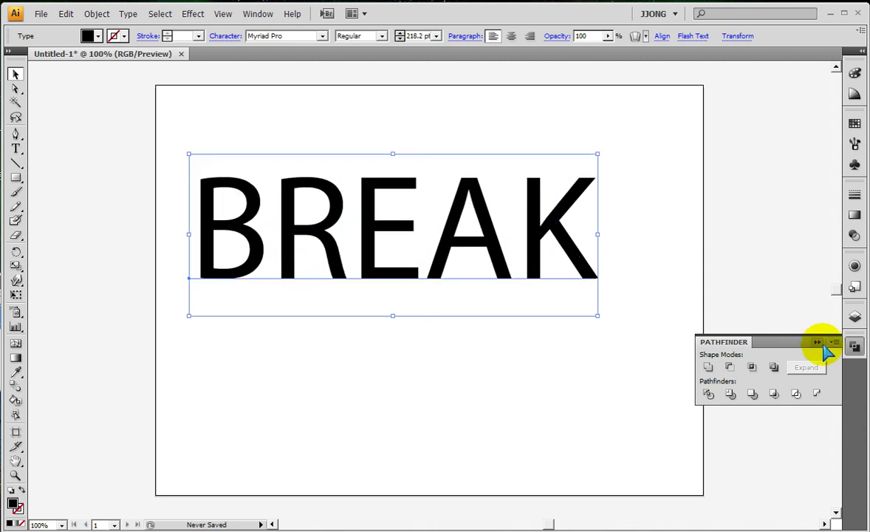
Set BREAK to Myriad Pro Bold and stretch it wider across the artboard
left_click(854, 346)
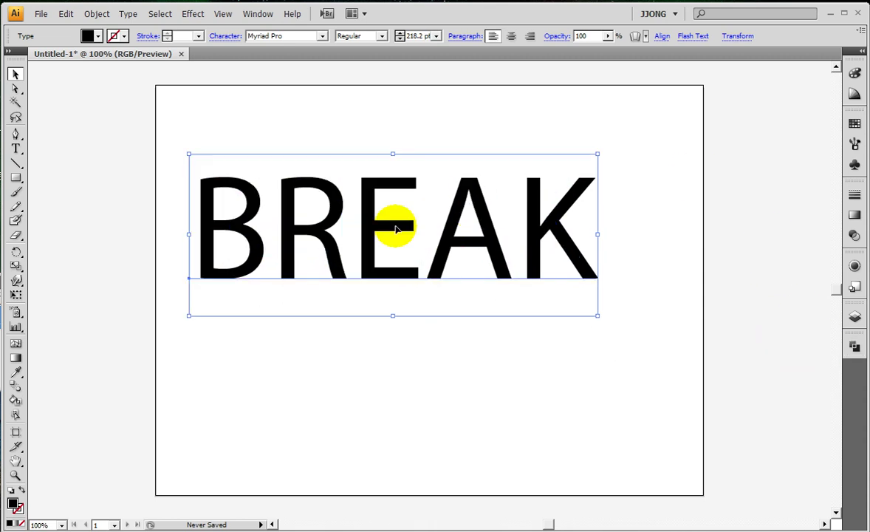
left_click(382, 36)
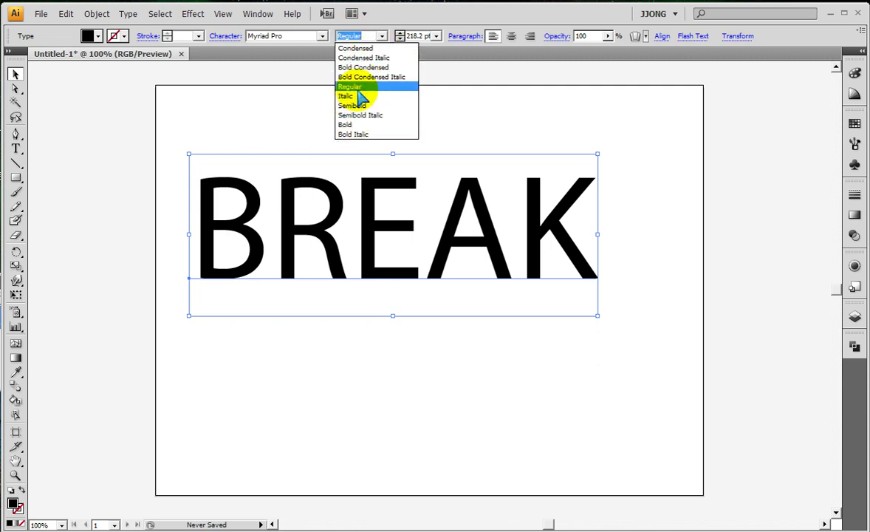
left_click(366, 126)
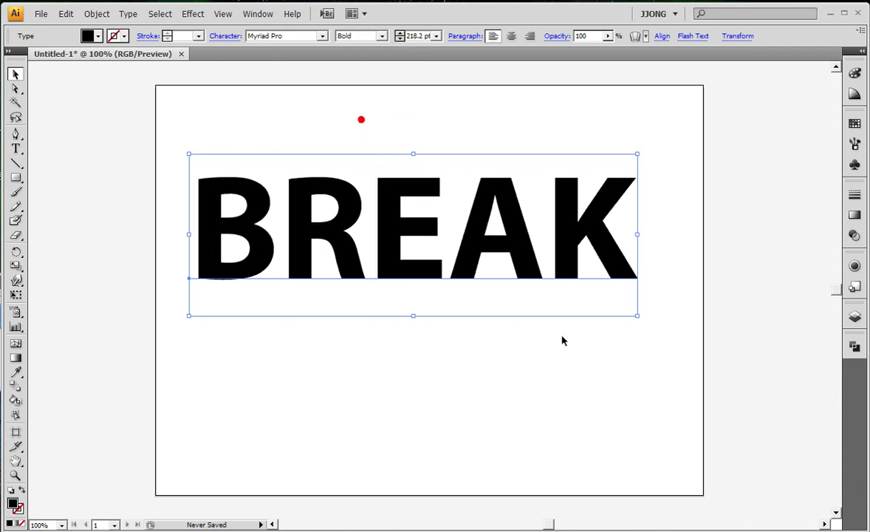
left_click_drag(636, 314, 644, 339)
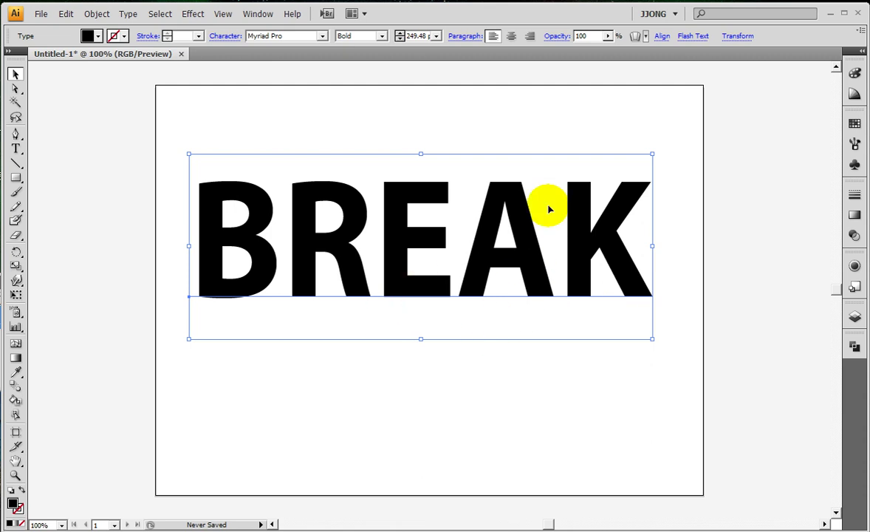
Fill BREAK with the red swatch from the Swatches panel
left_click(855, 124)
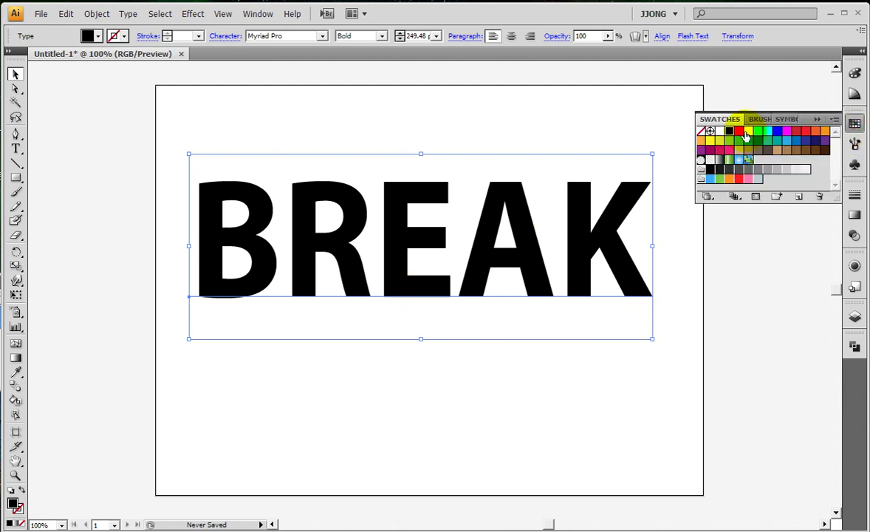
left_click(739, 132)
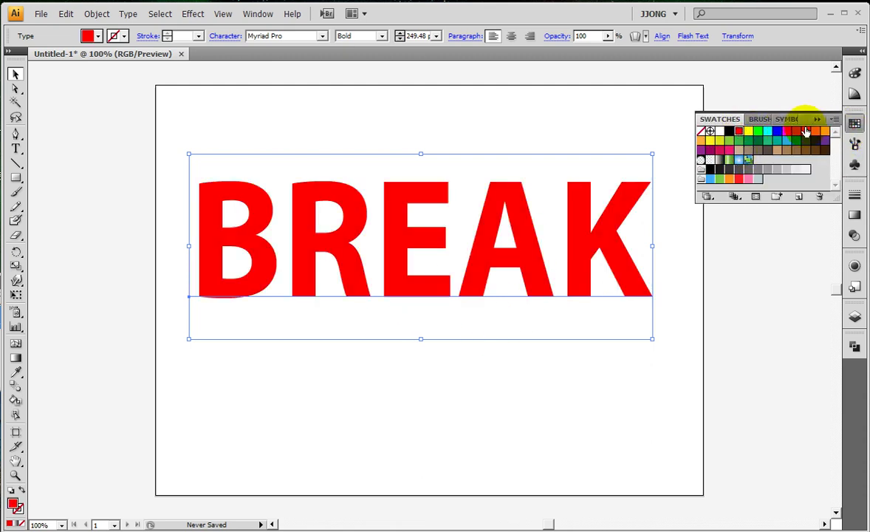
left_click(817, 120)
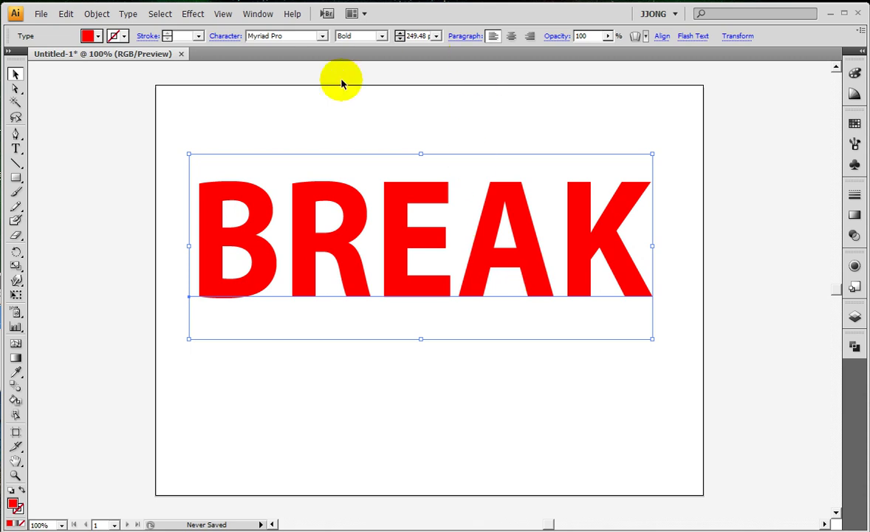
Check BREAK in Outline view, return to Preview, and bring up the Object menu
left_click(223, 14)
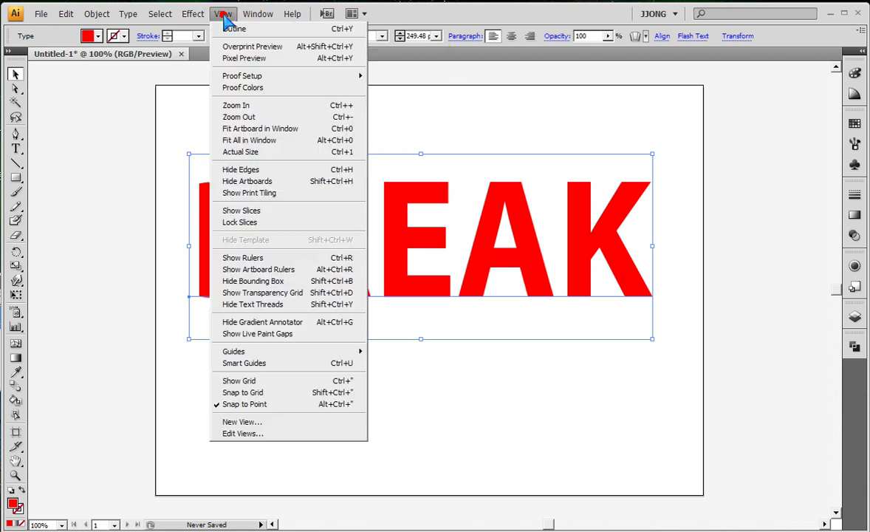
left_click(233, 30)
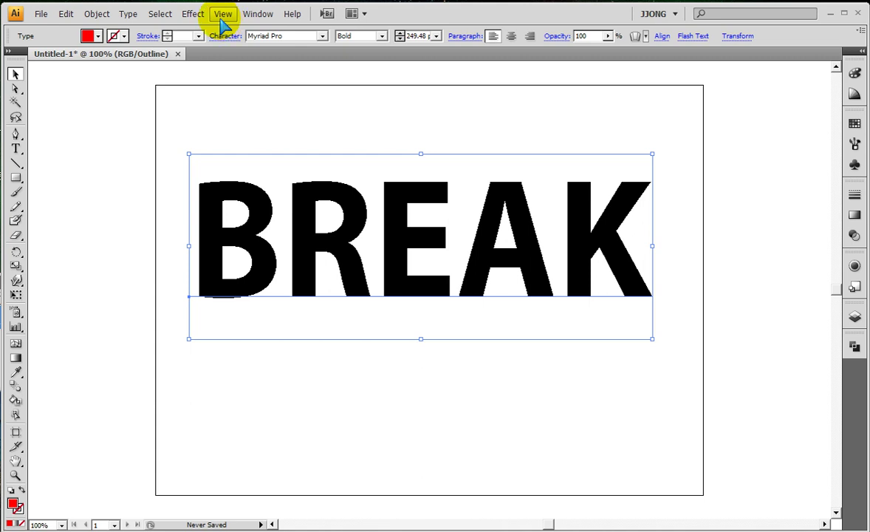
left_click(224, 15)
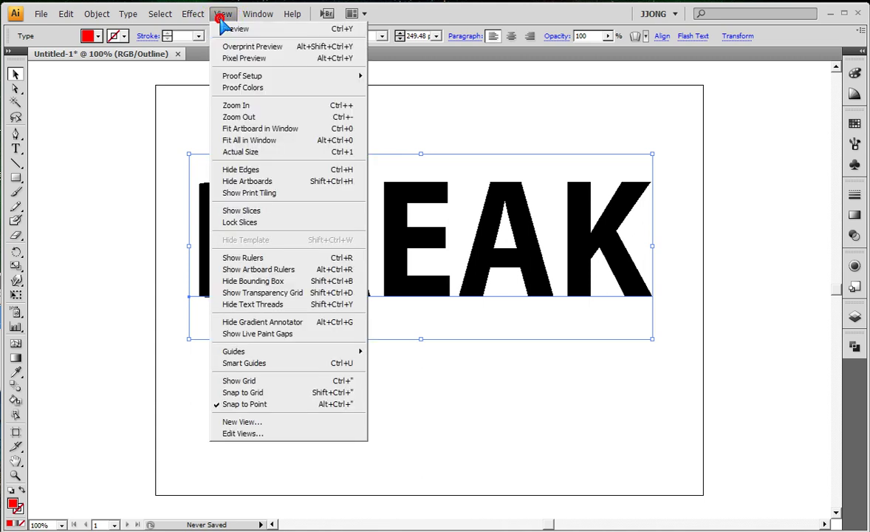
left_click(231, 28)
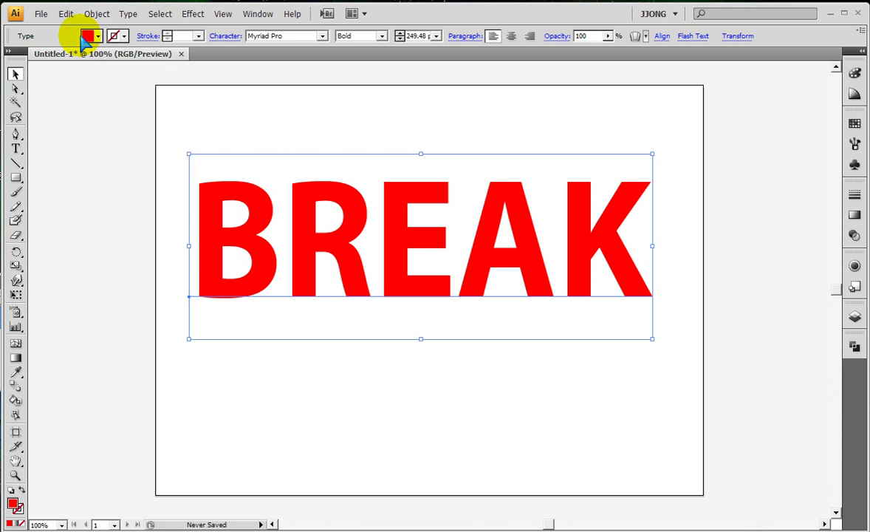
left_click(97, 14)
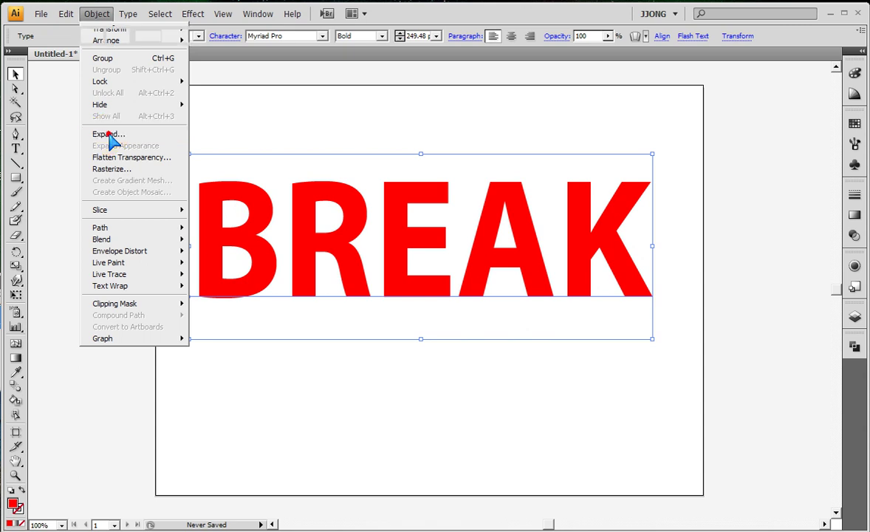
Expand BREAK into filled outline paths and check them in Outline view
left_click(109, 135)
left_click(505, 223)
key("ctrl+y")
key("ctrl+y")
key("ctrl+shift+b")
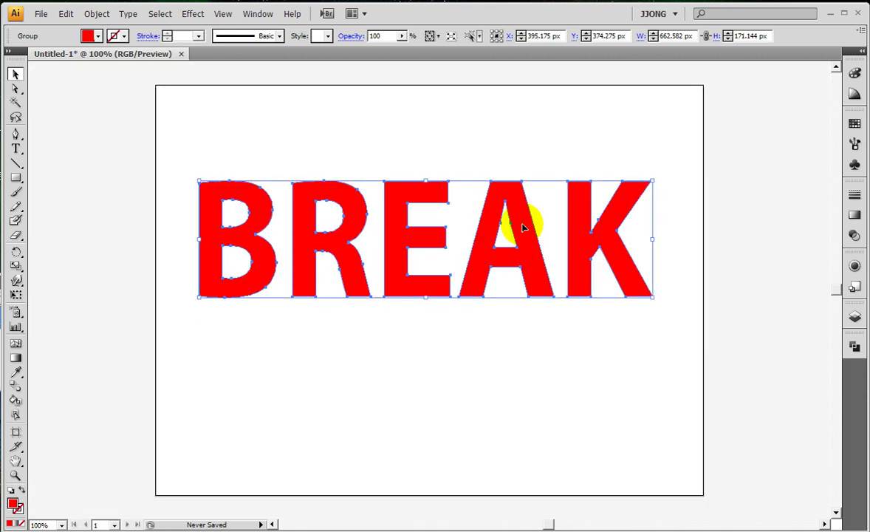
key("ctrl+y")
Zoom in on the upper-left of the letter B
left_click(15, 475)
left_click_drag(178, 141, 314, 241)
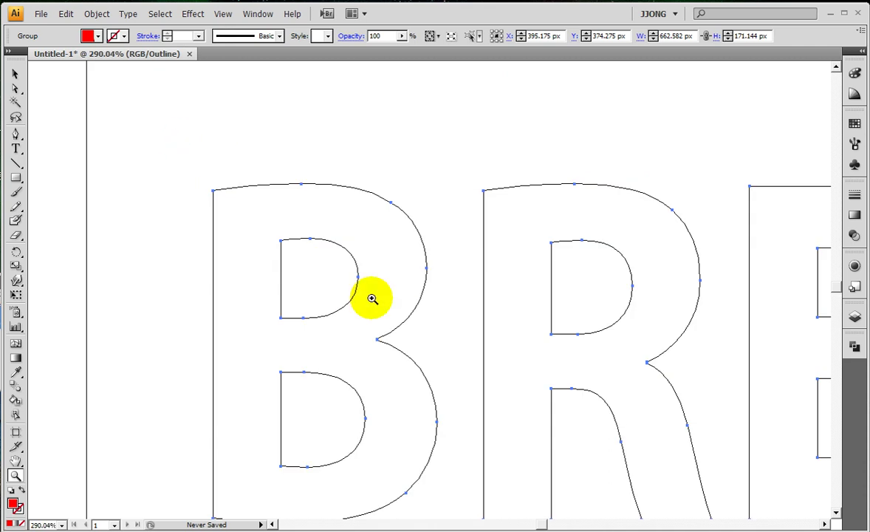
key("ctrl+y")
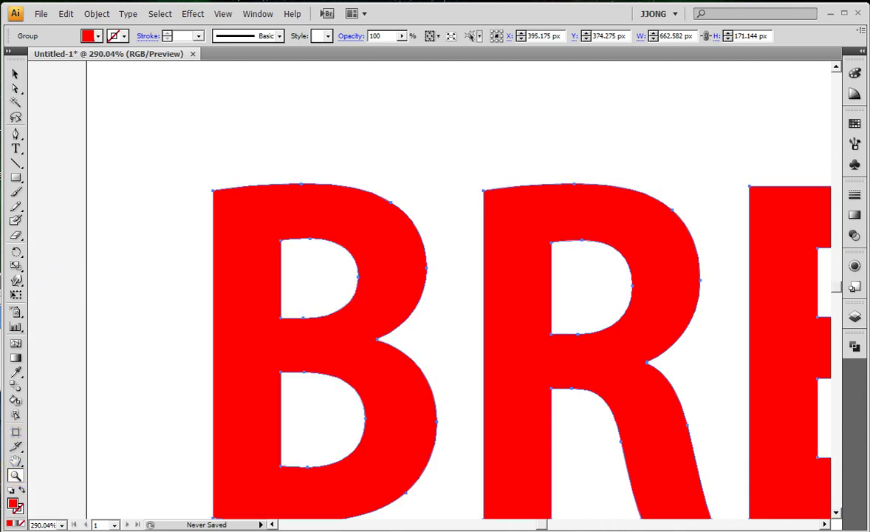
Choose the Eraser tool and try cuts across the B, undoing each to keep it whole
left_click(16, 236)
left_click_drag(18, 243, 58, 244)
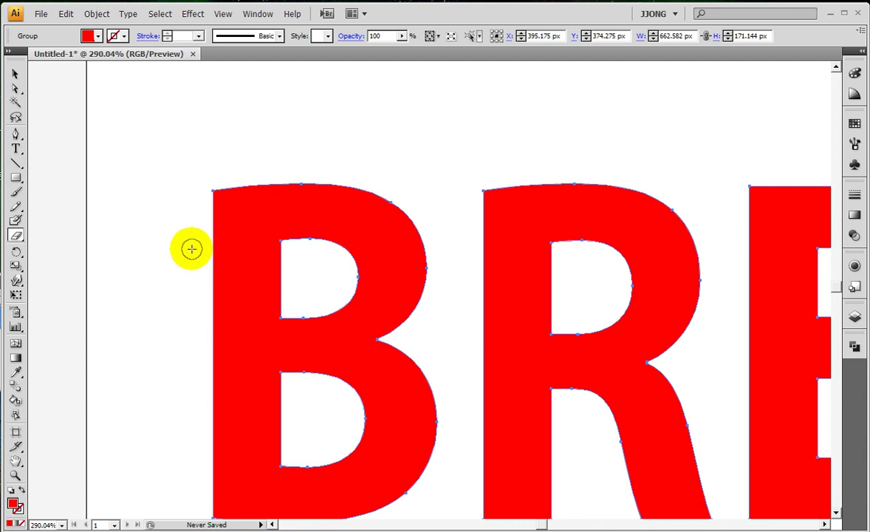
left_click_drag(204, 247, 237, 257)
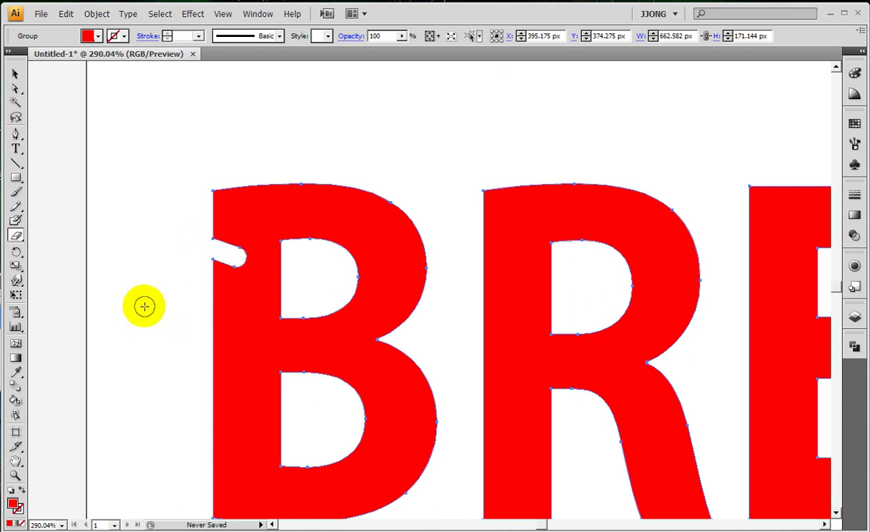
key("ctrl+z")
left_click_drag(186, 277, 259, 278)
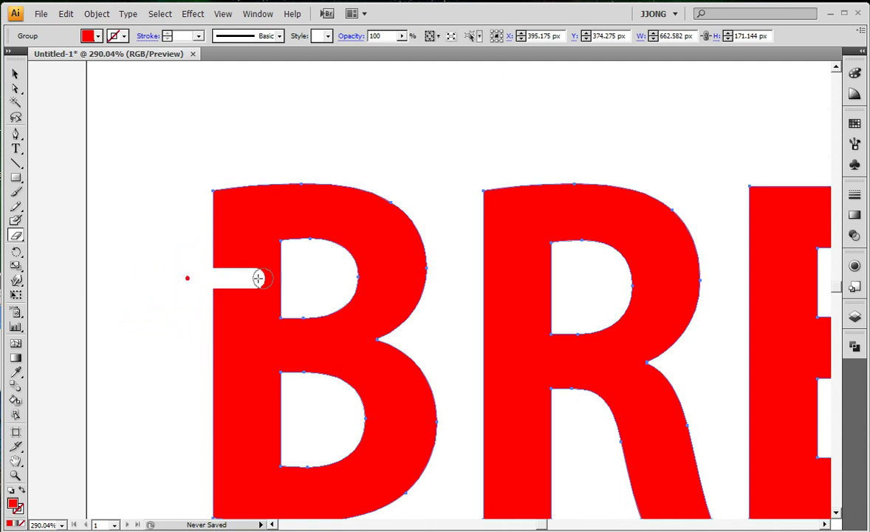
key("ctrl+z")
left_click_drag(204, 278, 444, 278)
key("ctrl+z")
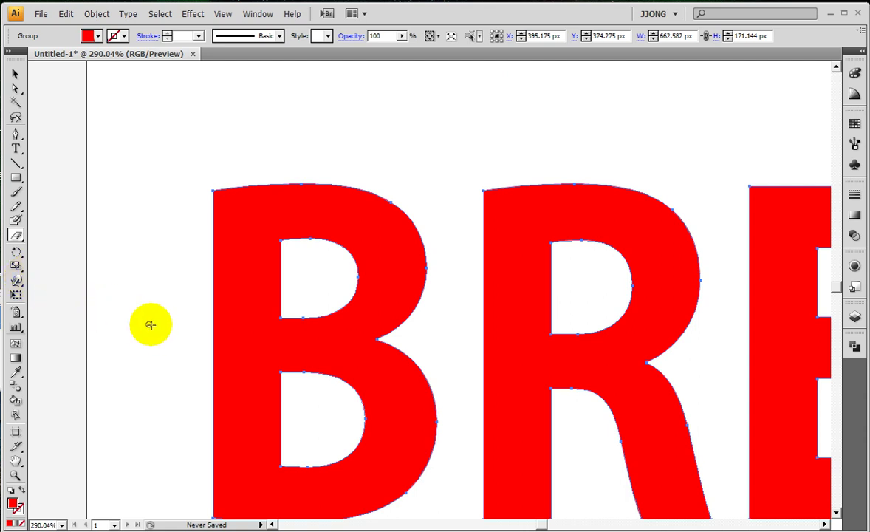
Erase a jagged crack through the middle of B, R, E, A and K, then view at 100%
key("ctrl+plus")
key("ctrl+plus")
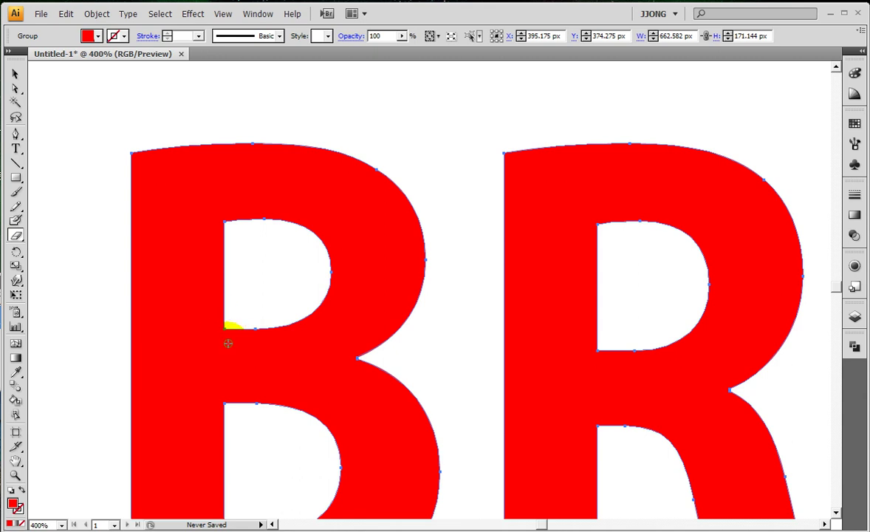
left_click_drag(228, 342, 247, 305)
left_click_drag(153, 270, 413, 267)
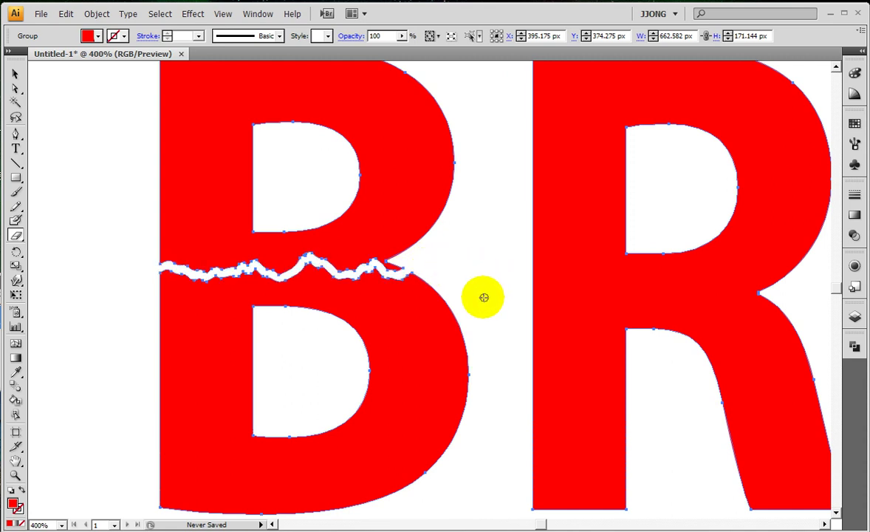
mouse_move(484, 294)
left_mouse_down()
mouse_move(380, 259)
mouse_move(480, 279)
mouse_move(560, 265)
mouse_move(628, 272)
left_mouse_up()
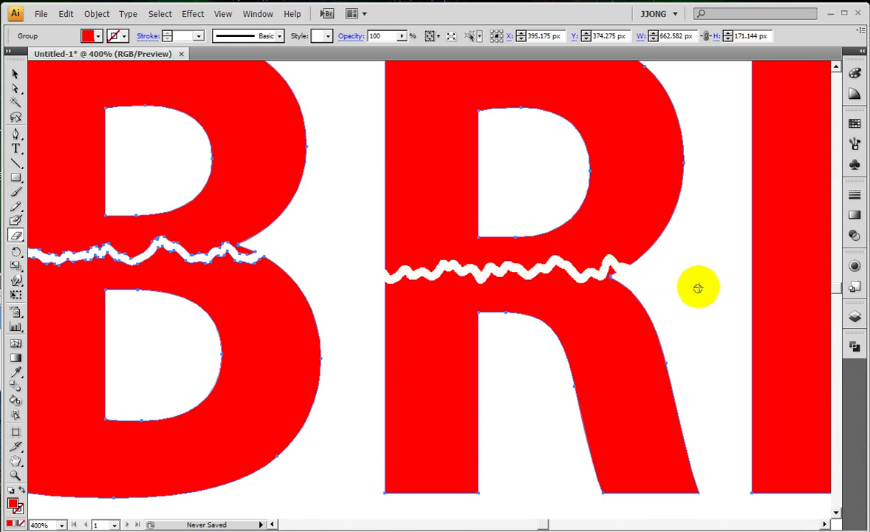
mouse_move(656, 303)
left_mouse_down()
mouse_move(362, 271)
mouse_move(379, 253)
mouse_move(620, 255)
left_mouse_up()
mouse_move(674, 265)
left_mouse_down()
mouse_move(445, 263)
mouse_move(412, 284)
mouse_move(466, 287)
mouse_move(673, 284)
mouse_move(285, 268)
left_mouse_up()
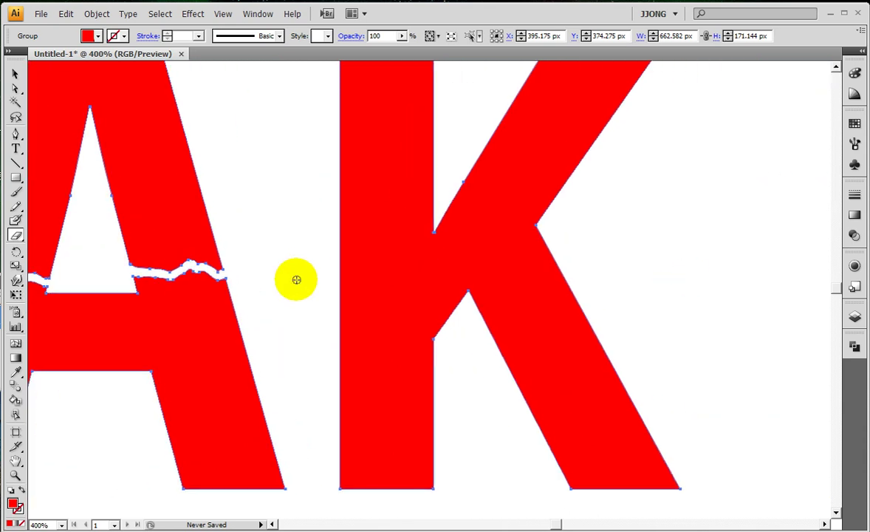
mouse_move(340, 260)
left_mouse_down()
mouse_move(431, 258)
mouse_move(509, 233)
mouse_move(622, 257)
left_mouse_up()
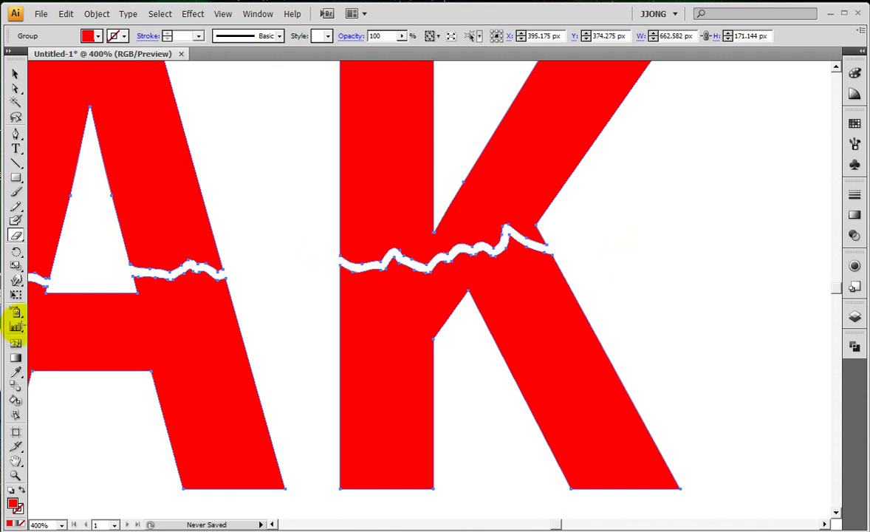
double_click(15, 475)
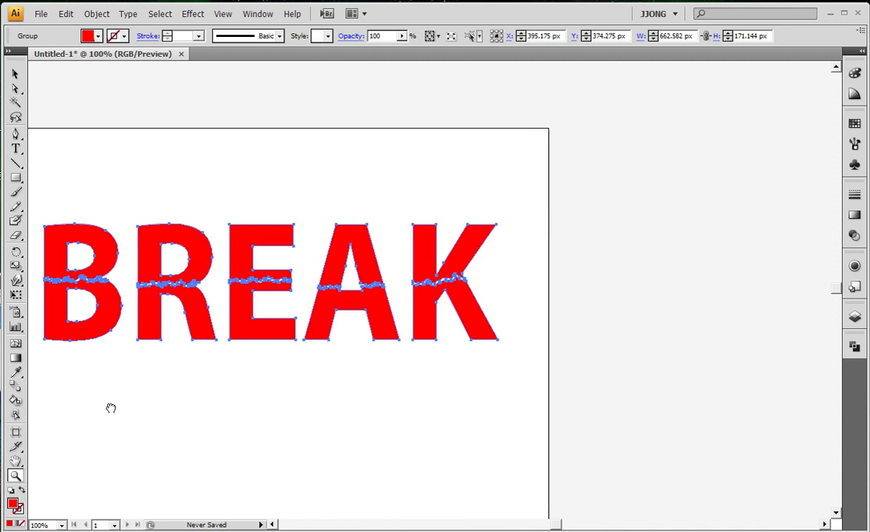
left_click_drag(111, 408, 229, 448)
key("ctrl+shift+a")
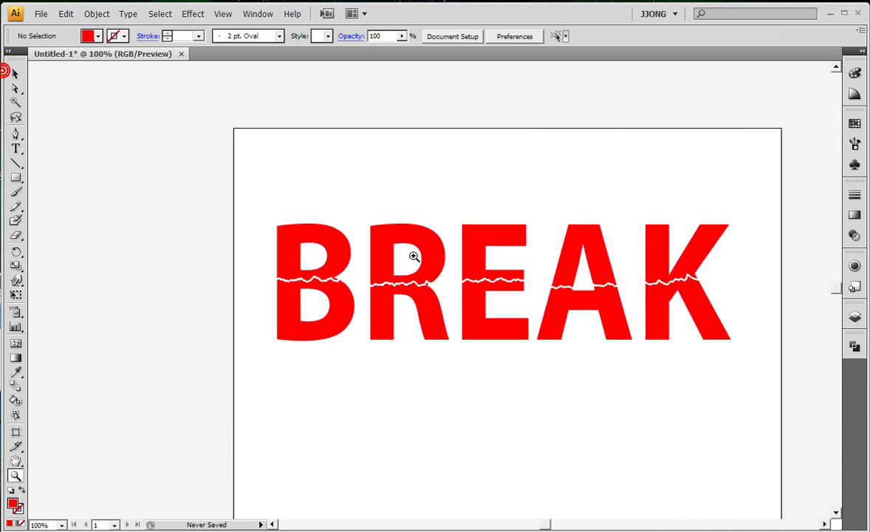
left_click(15, 73)
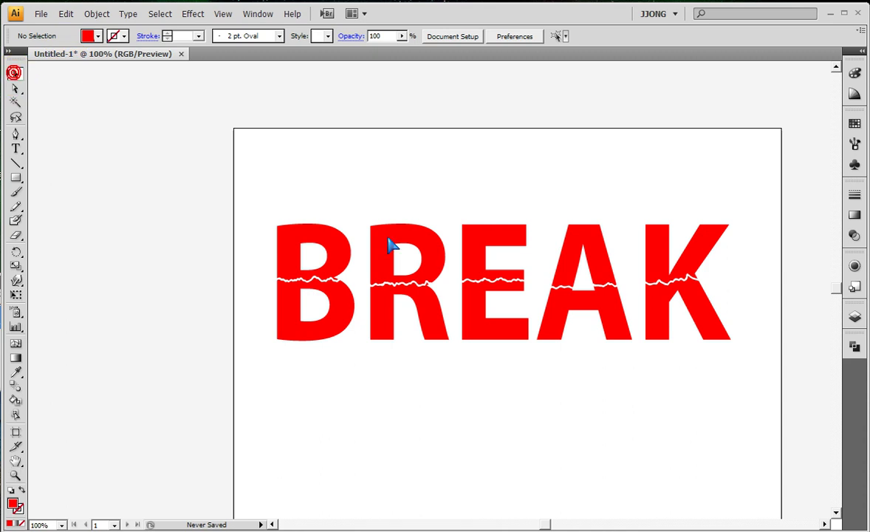
left_click(412, 237)
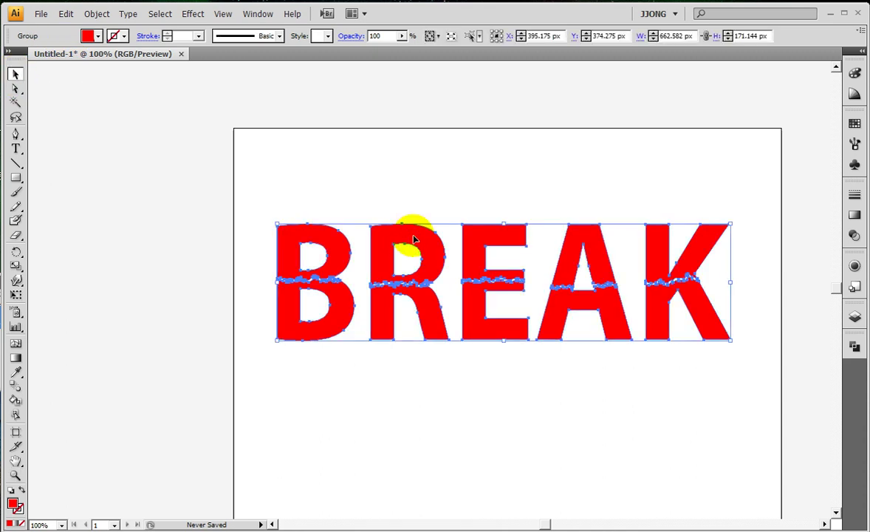
Ungroup BREAK into separate letters and colour the R light blue
right_click(413, 238)
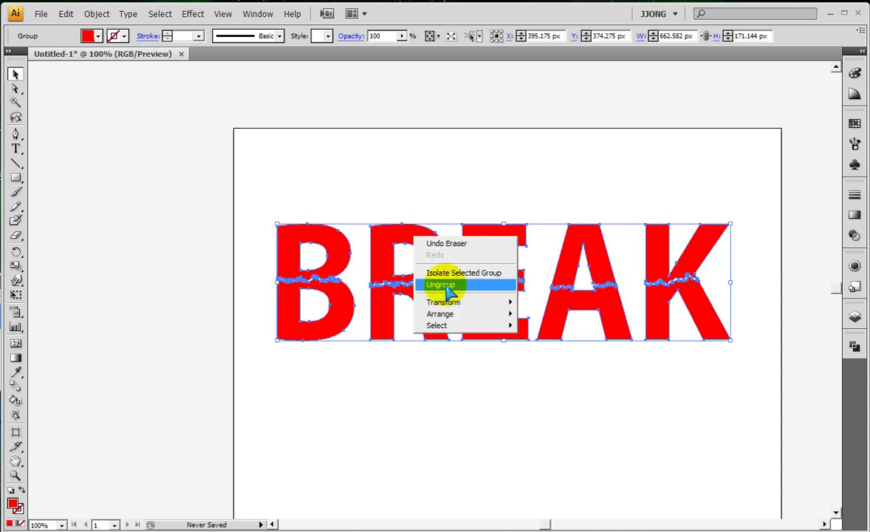
left_click(448, 288)
left_click(438, 220)
left_click_drag(392, 206, 389, 350)
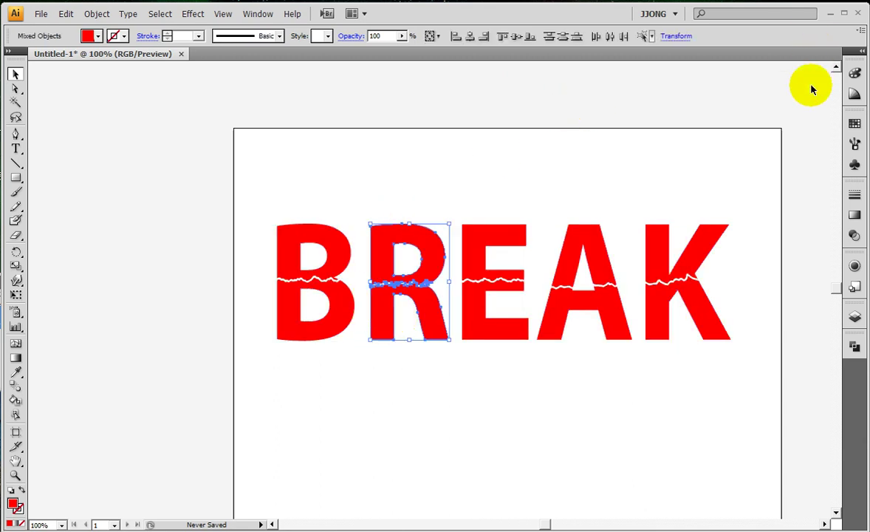
left_click(855, 122)
left_click_drag(750, 159, 407, 252)
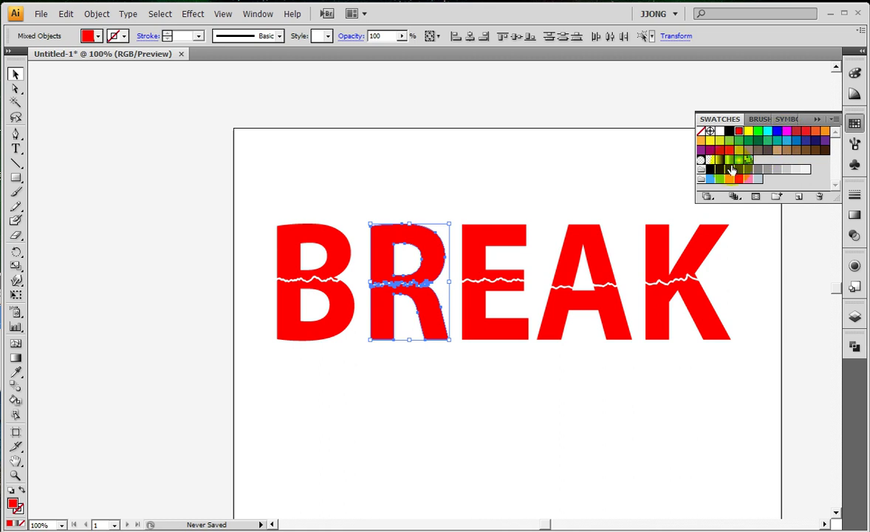
Colour the E orange, the A light blue and the K green
left_click_drag(488, 203, 501, 365)
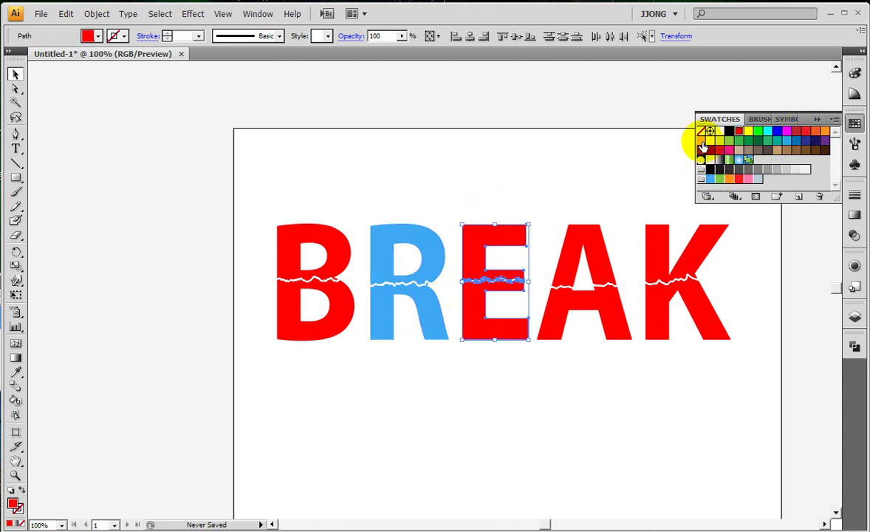
left_click(702, 139)
left_click_drag(576, 204, 605, 366)
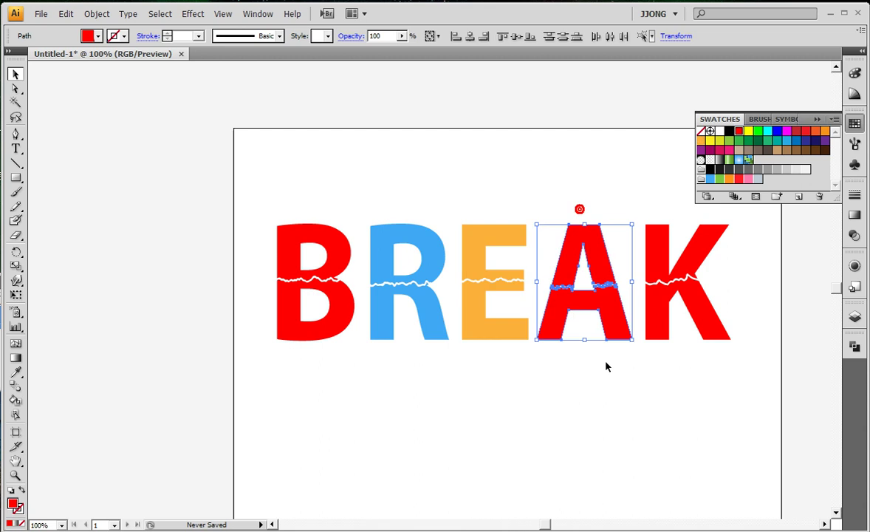
left_click(710, 178)
left_click_drag(700, 325, 701, 334)
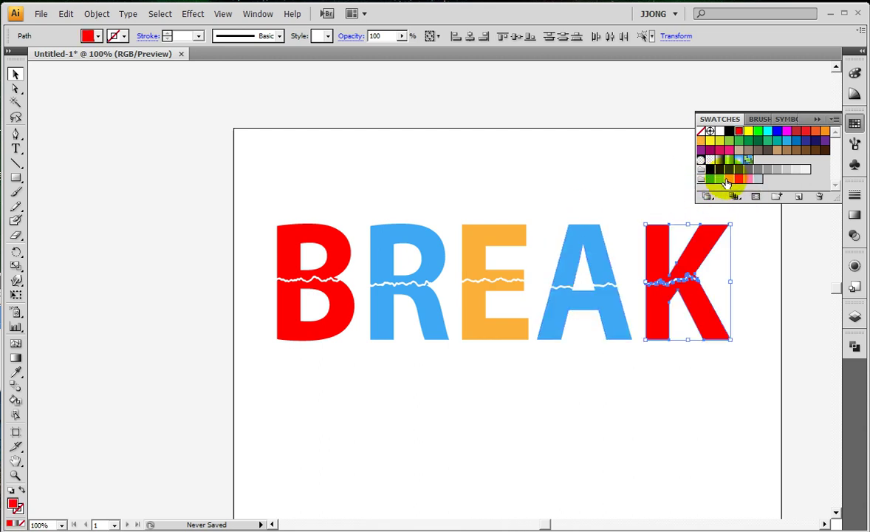
left_click(719, 179)
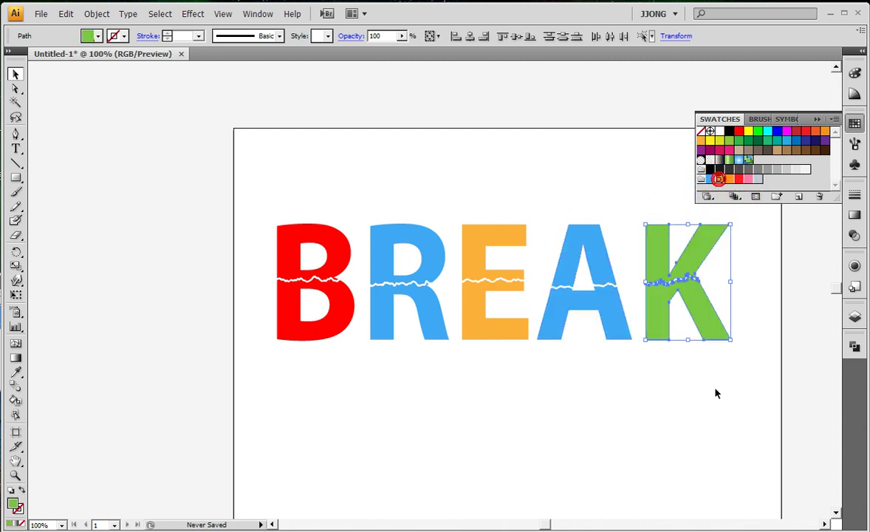
left_click(715, 390)
Recolour the R dark blue
left_click_drag(387, 206, 421, 350)
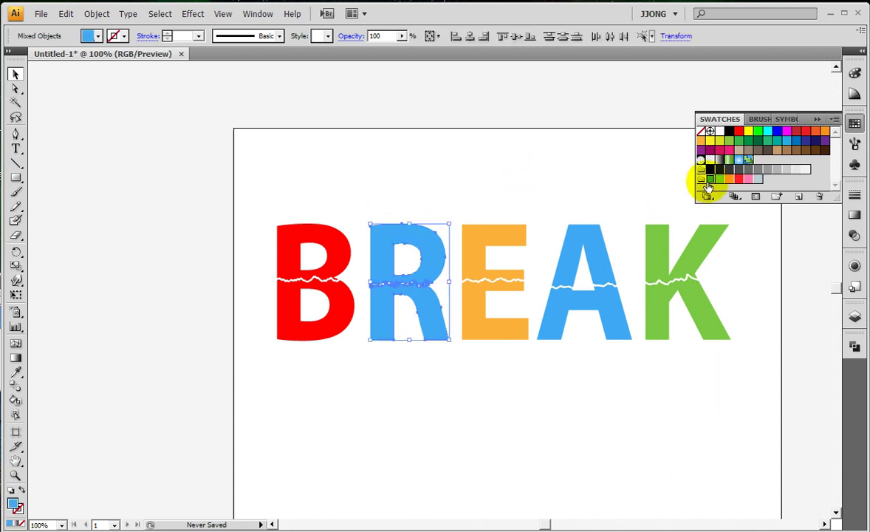
left_click(806, 141)
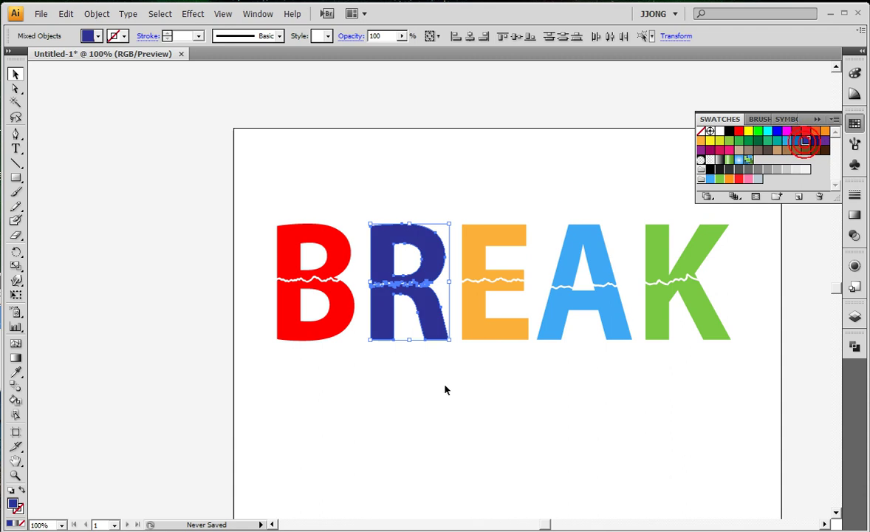
left_click(447, 384)
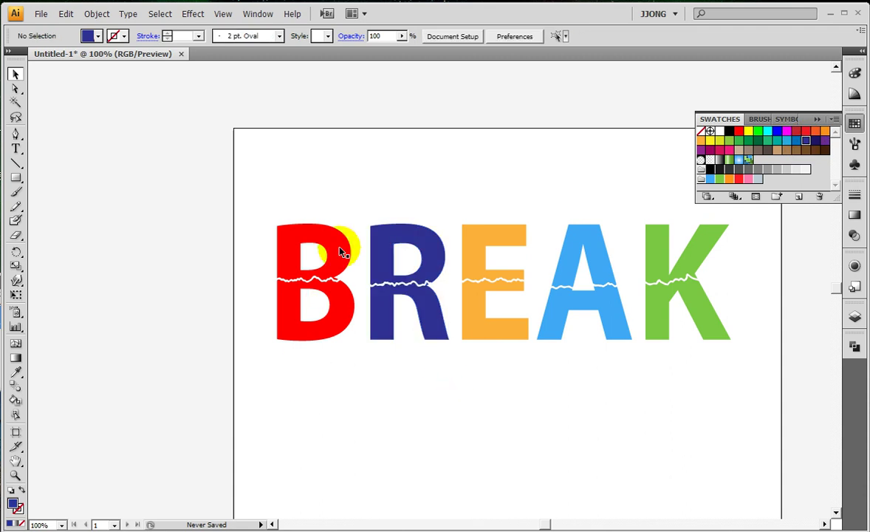
Rotate the upper halves of B, R and E so they tilt along their cracks
left_click(310, 225)
left_click_drag(272, 222, 404, 240)
left_click(404, 241)
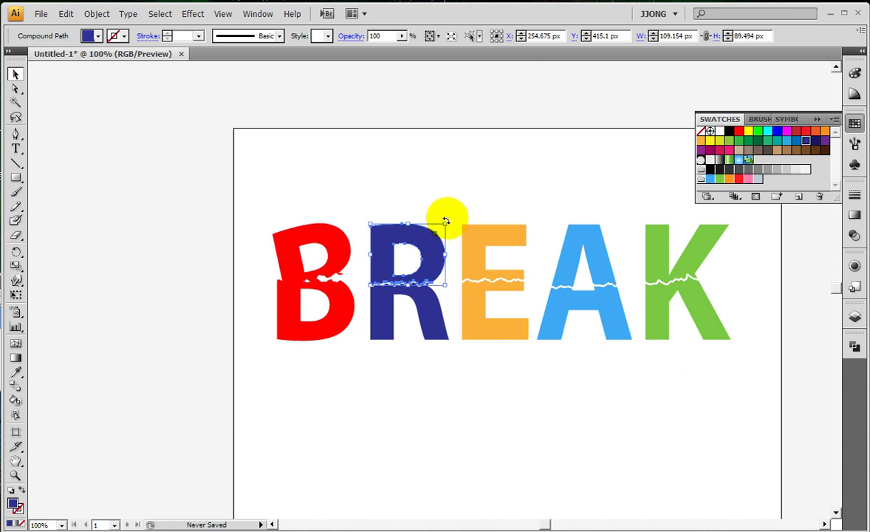
mouse_move(444, 220)
left_mouse_down()
mouse_move(480, 237)
mouse_move(461, 238)
left_mouse_up()
left_click(478, 238)
Undo an accidental fill and stroke swap and zoom in on the E and A
left_click(21, 489)
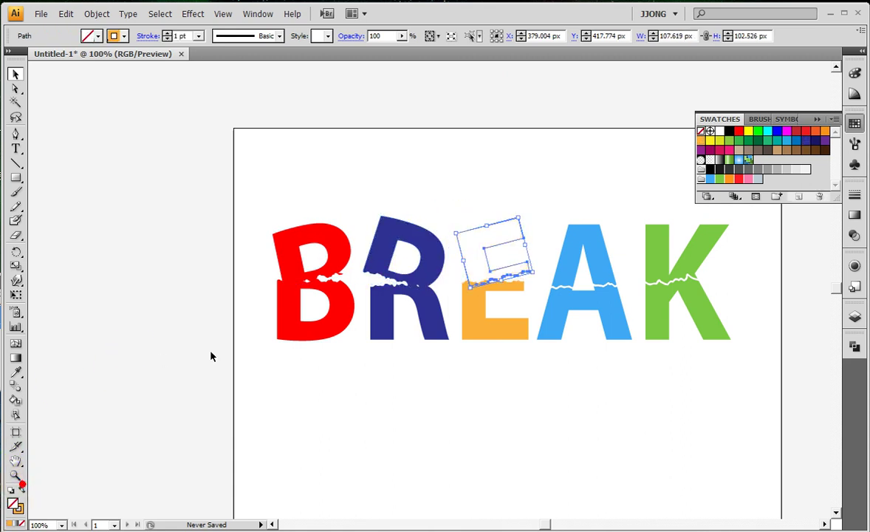
left_click_drag(357, 193, 638, 360)
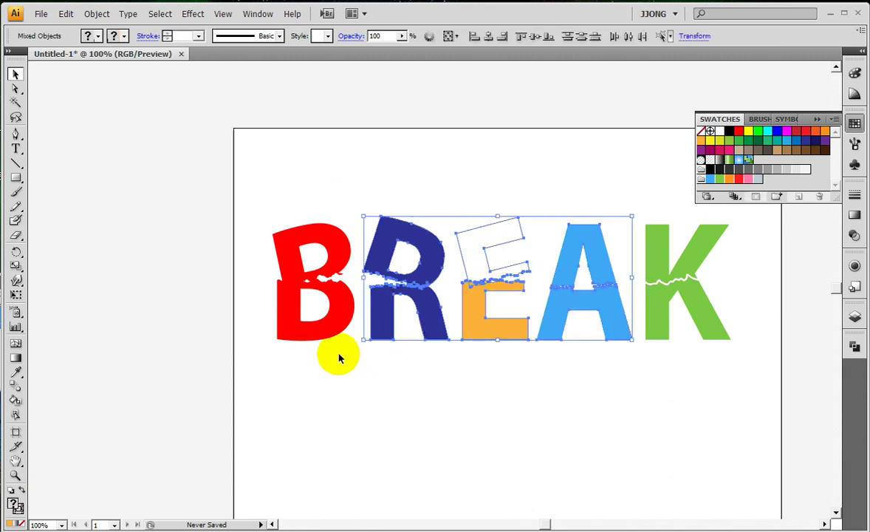
key("ctrl+z")
left_click_drag(504, 425, 312, 444)
key("z")
left_click_drag(253, 179, 347, 266)
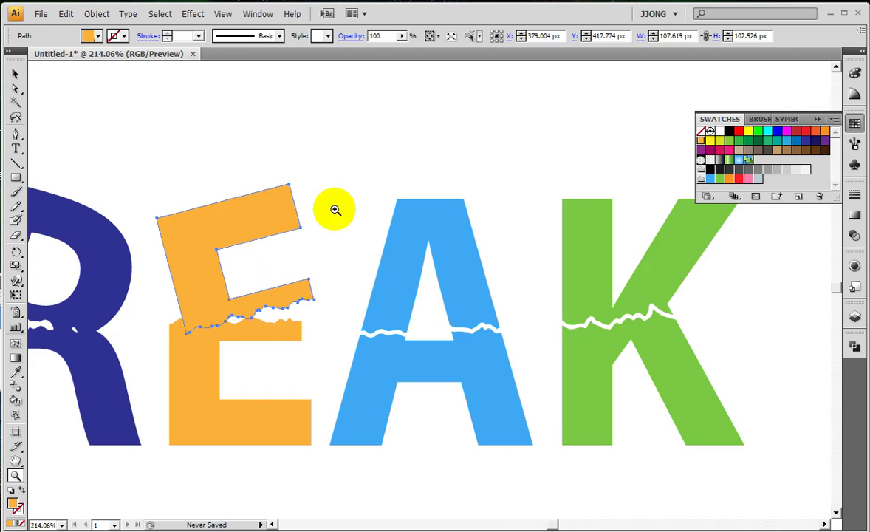
Tilt the A's upper piece, then select the K's upper piece to tilt it too
left_click(15, 74)
left_click(230, 71)
left_click(451, 208)
mouse_move(499, 194)
left_mouse_down()
mouse_move(515, 211)
mouse_move(546, 199)
left_mouse_up()
left_click(554, 223)
left_click(577, 209)
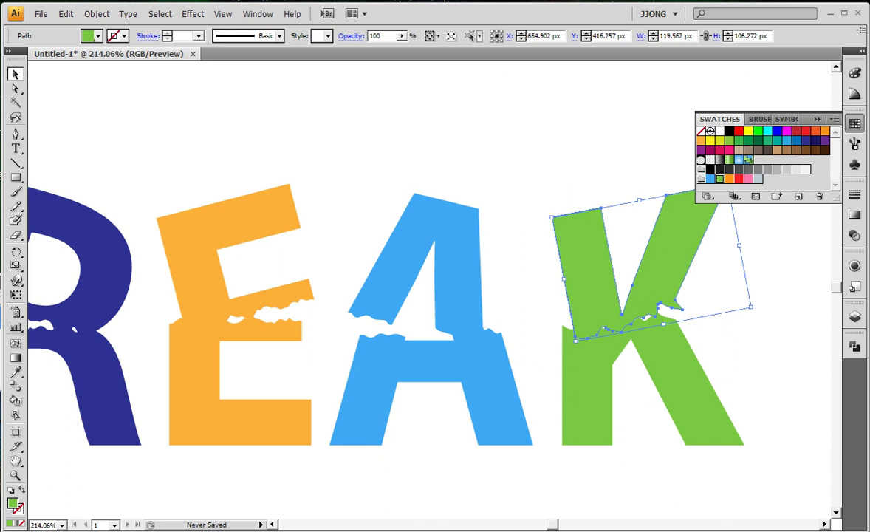
At 100% zoom, marquee-select all five BREAK letter pieces and bring up the Effect menu
key("ctrl+1")
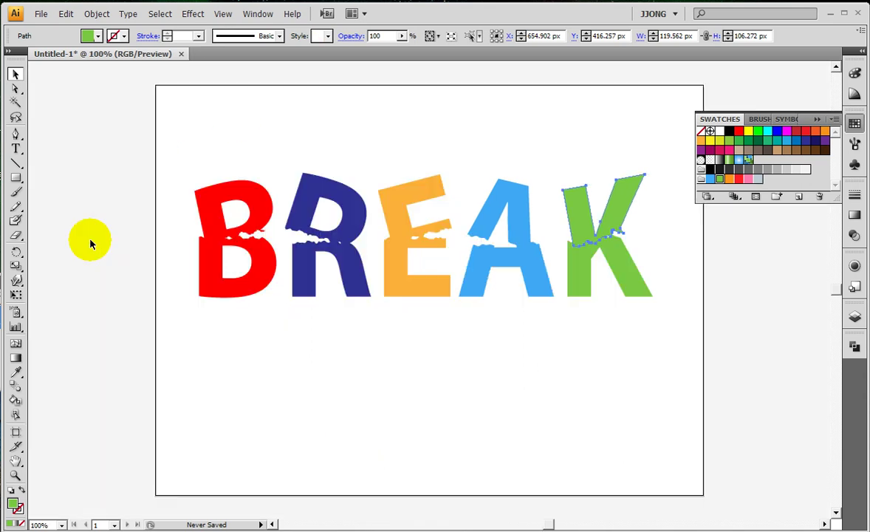
left_click_drag(184, 136, 679, 320)
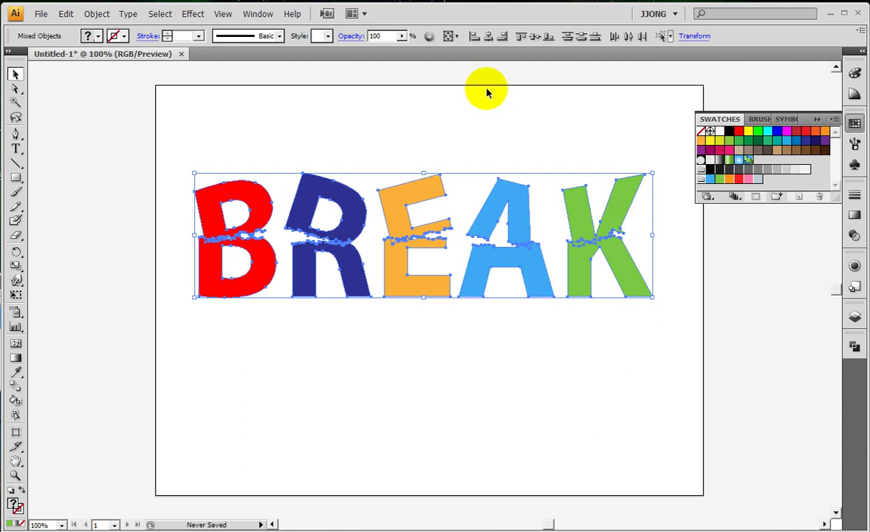
left_click(193, 13)
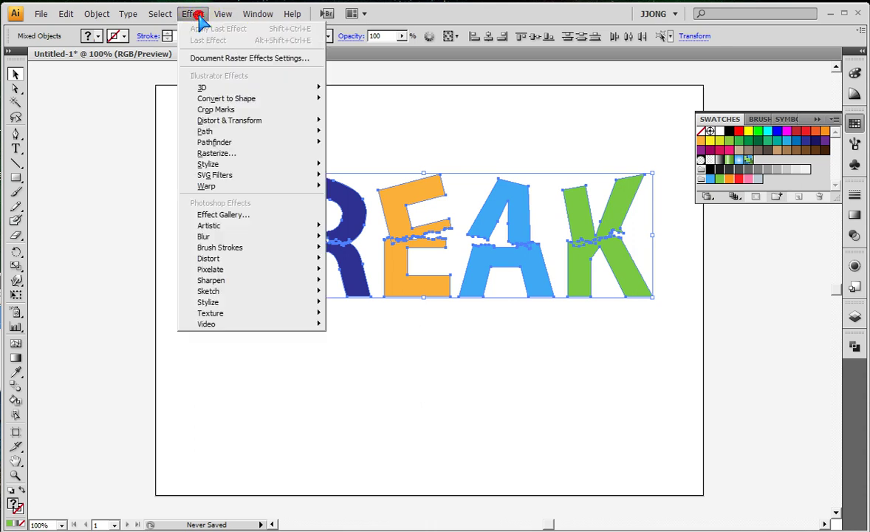
mouse_move(208, 164)
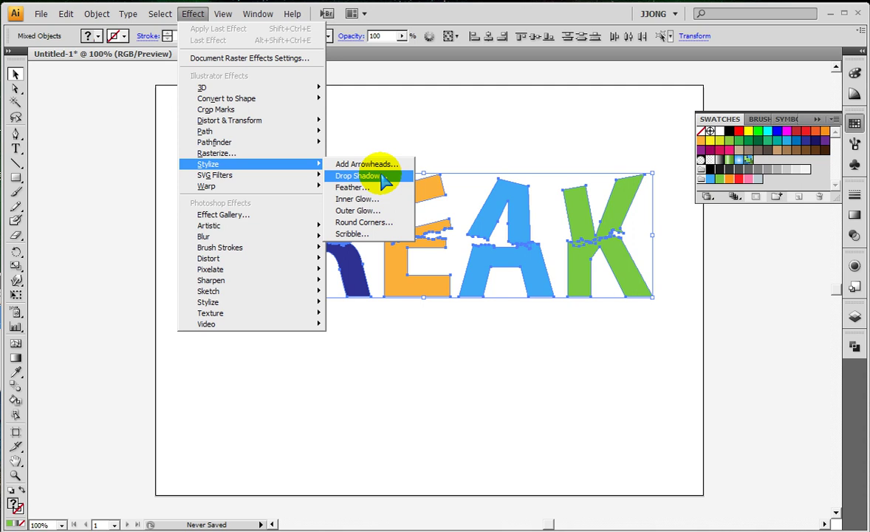
Set the Drop Shadow opacity to 40% and preview it on the BREAK letters
left_click(383, 179)
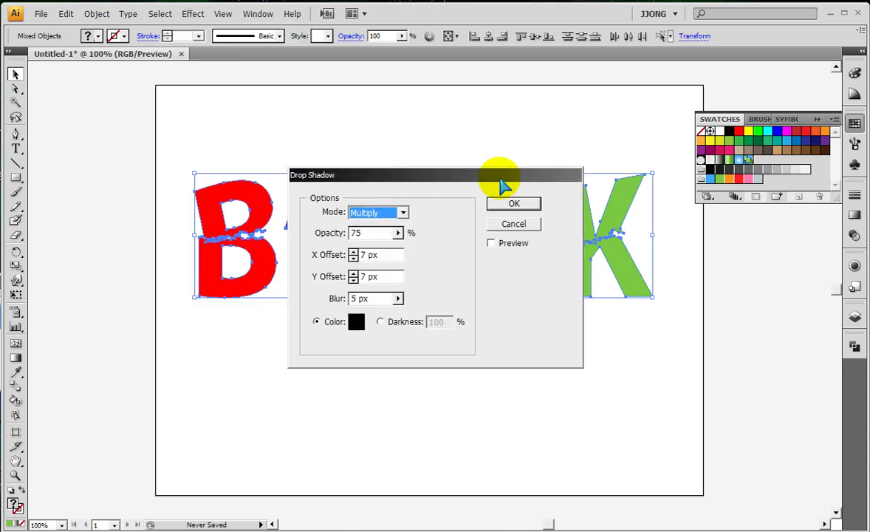
left_click_drag(504, 178, 678, 54)
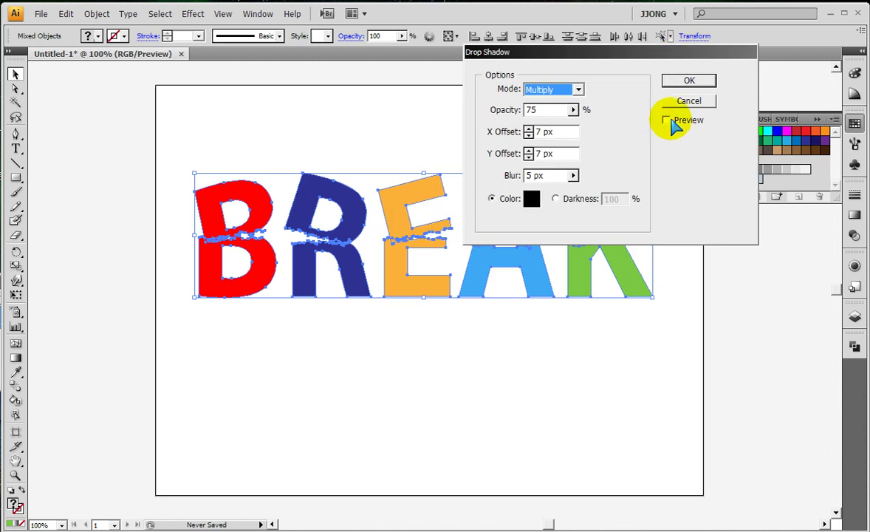
left_click(667, 120)
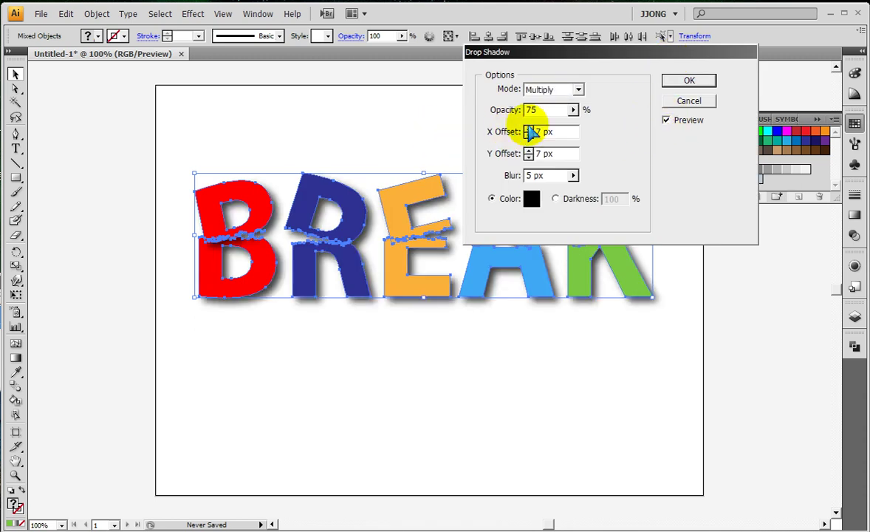
left_click(560, 112)
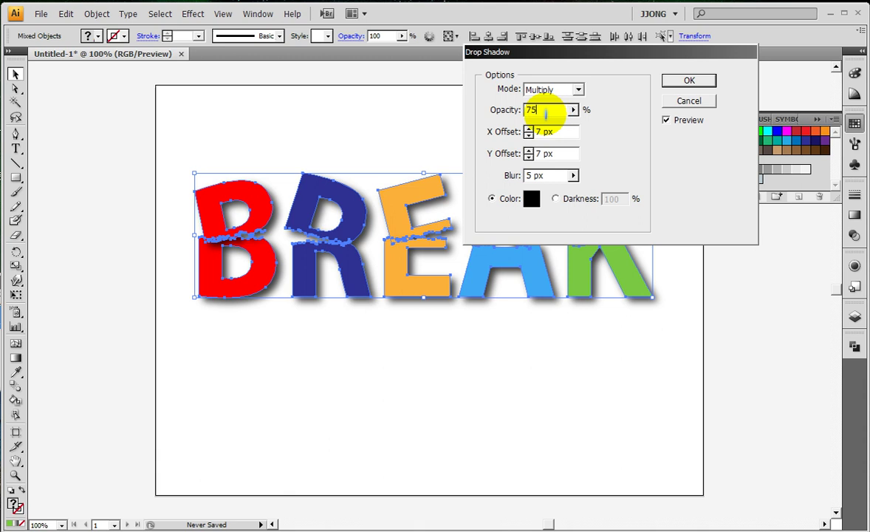
double_click(547, 111)
type("40")
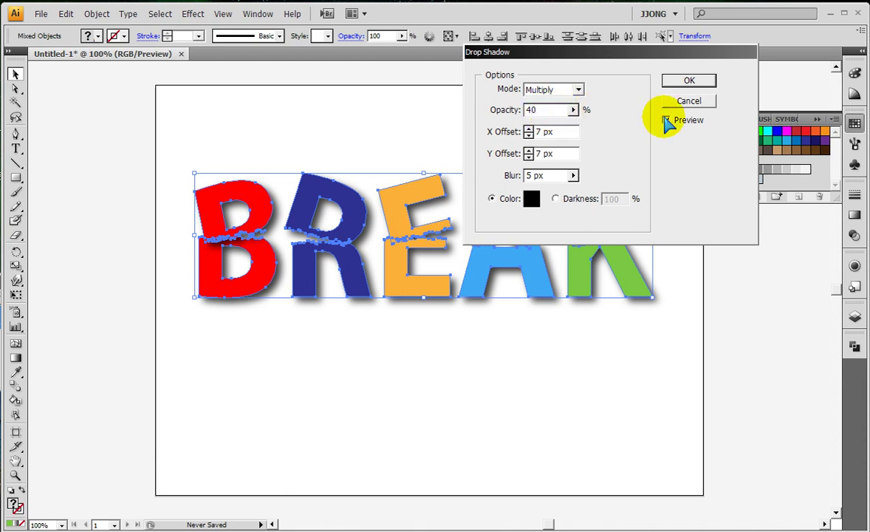
left_click(666, 120)
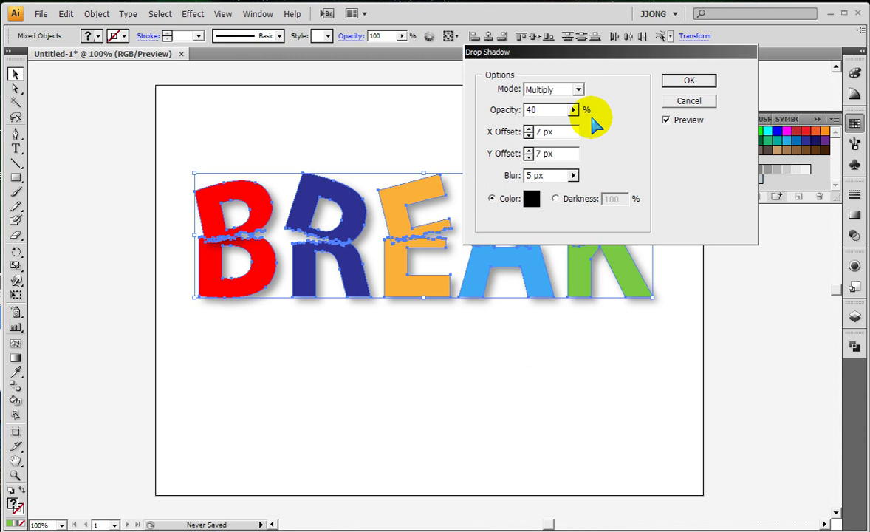
Confirm the 40% opacity drop shadow so it applies to all five BREAK letters
left_click(684, 80)
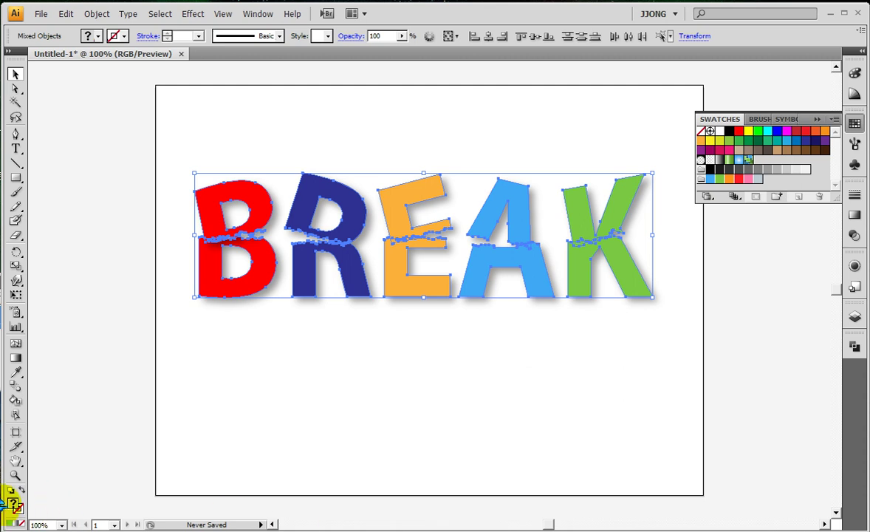
Reselect the BREAK letters and expand the Appearance panel to list Stroke, Drop Shadow and Opacity
left_click(15, 475)
left_click_drag(175, 195, 322, 323)
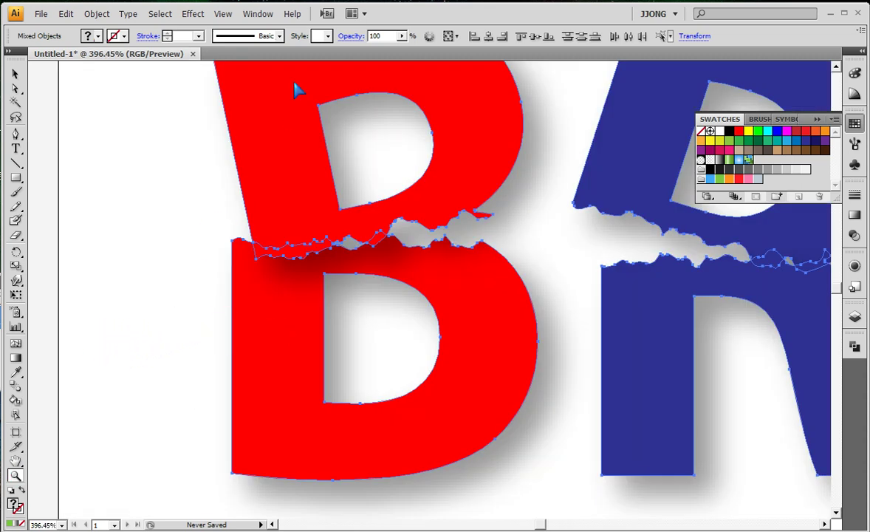
left_click(194, 14)
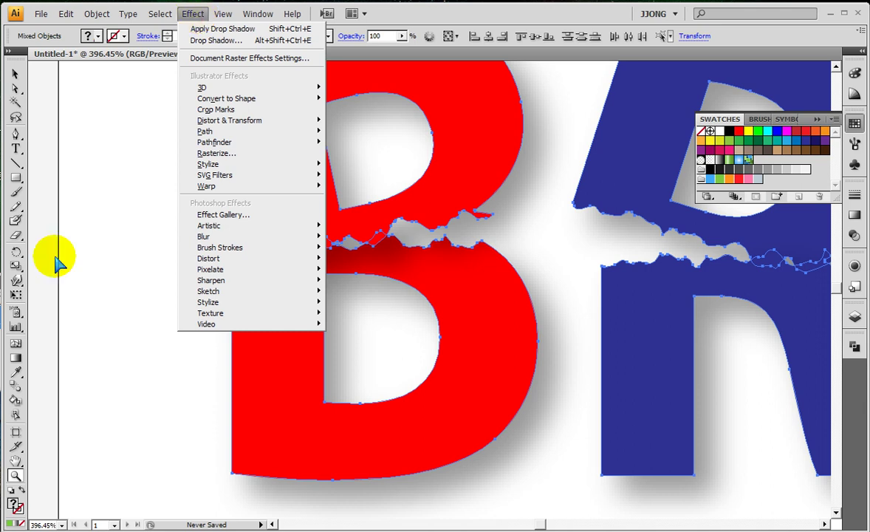
double_click(16, 476)
left_click_drag(336, 199, 626, 400)
left_click(16, 73)
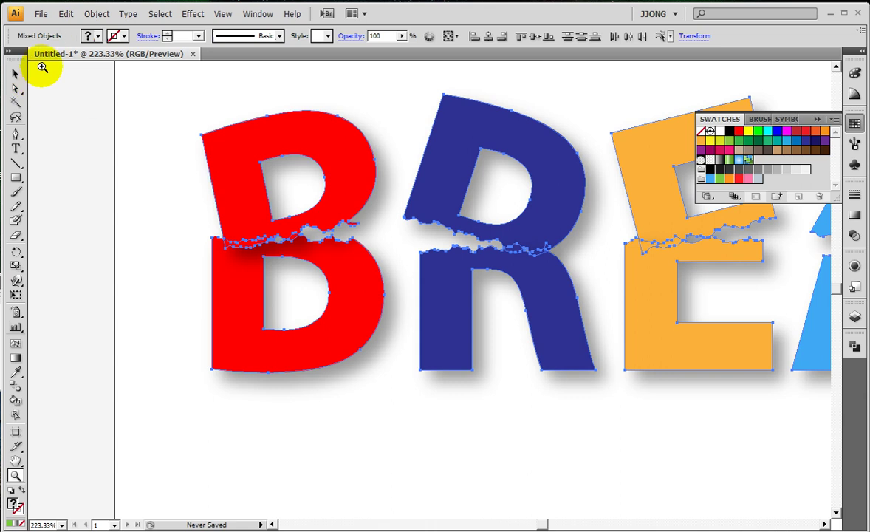
left_click(856, 268)
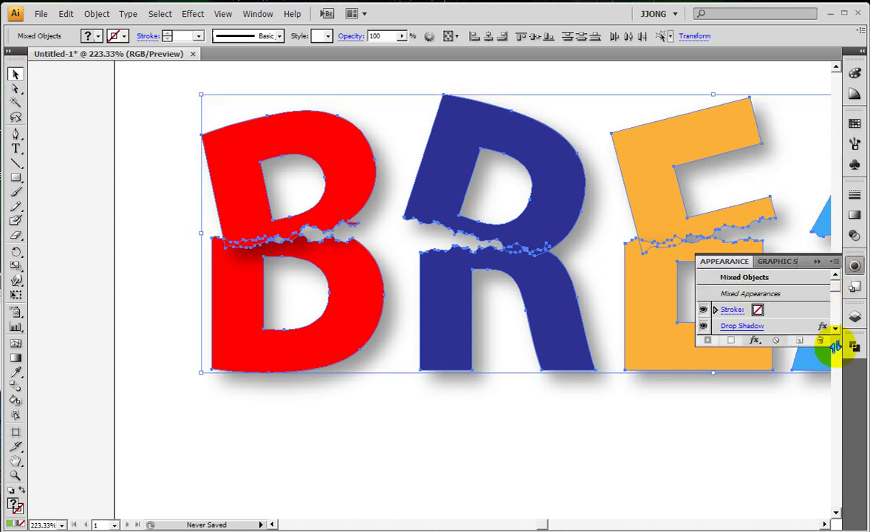
left_click_drag(835, 341, 835, 382)
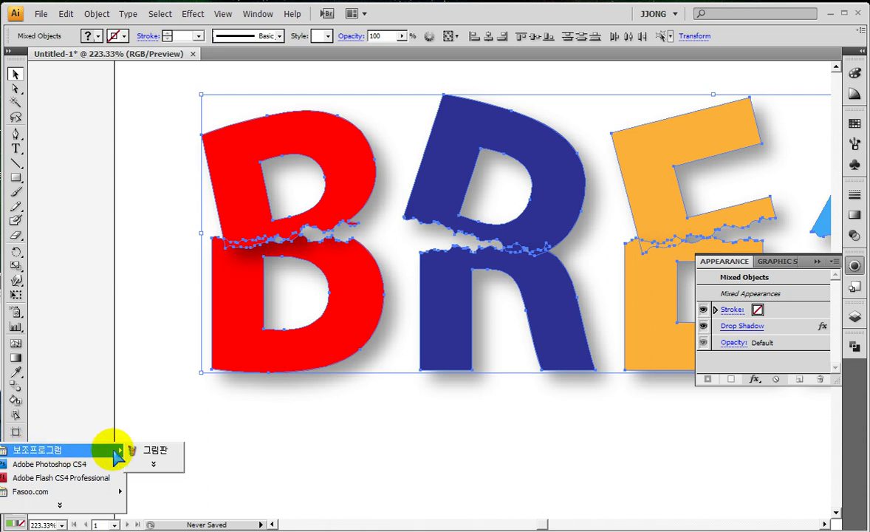
Paste the Illustrator screenshot into Paint and magnify the appearance list
left_click(142, 446)
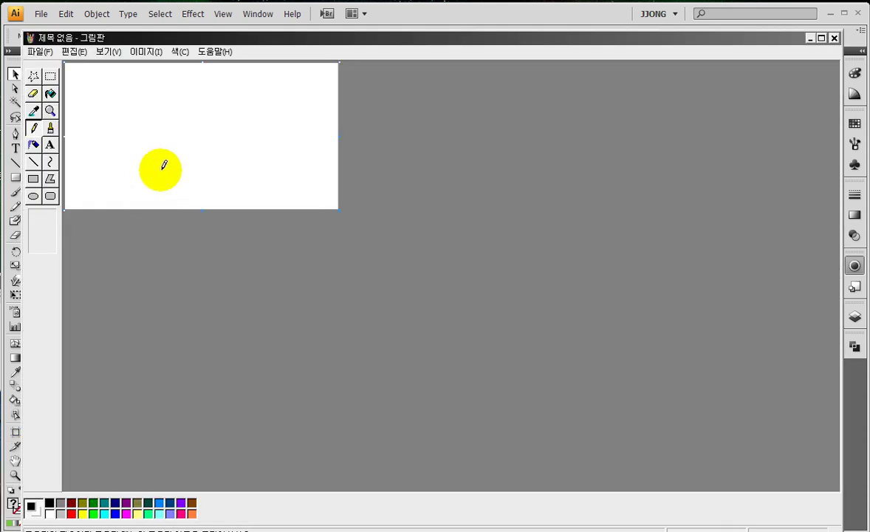
key("ctrl+v")
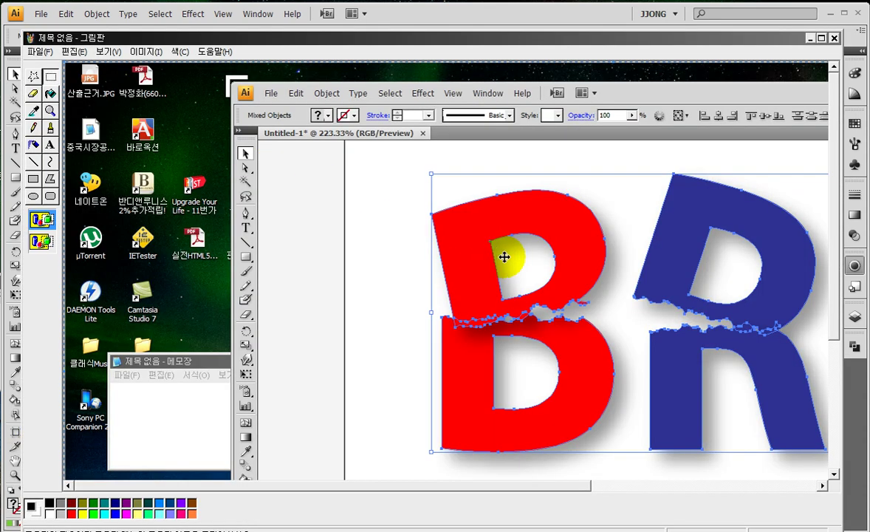
left_click_drag(317, 140, 122, 126)
left_click(50, 111)
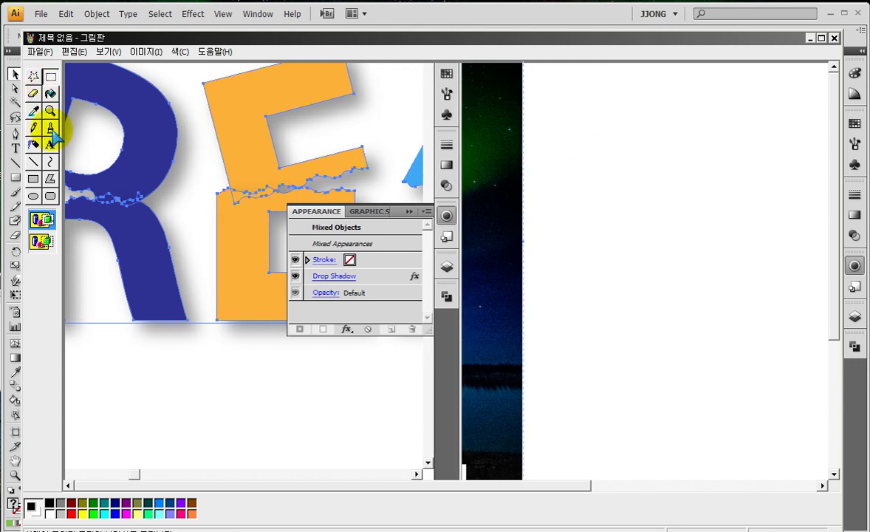
left_click(356, 291)
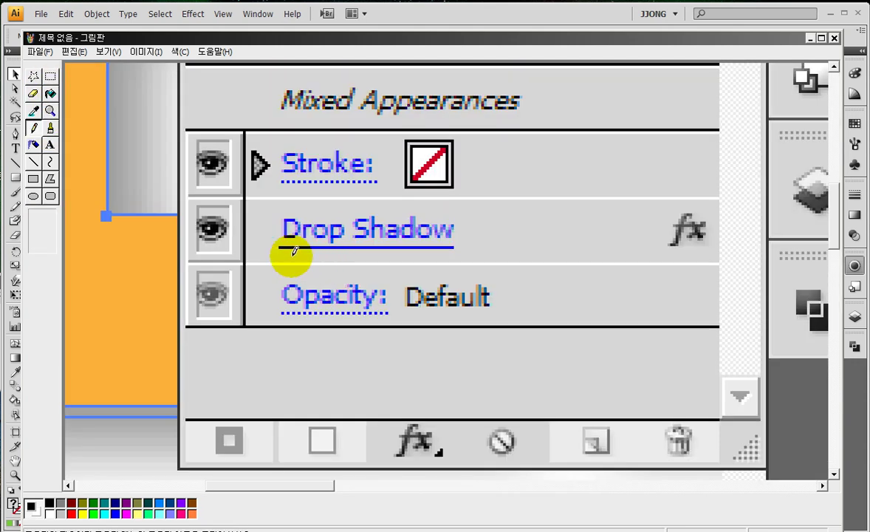
Circle Drop Shadow and the trash icon in red, then close Untitled-1 without saving
left_click_drag(206, 215, 736, 263)
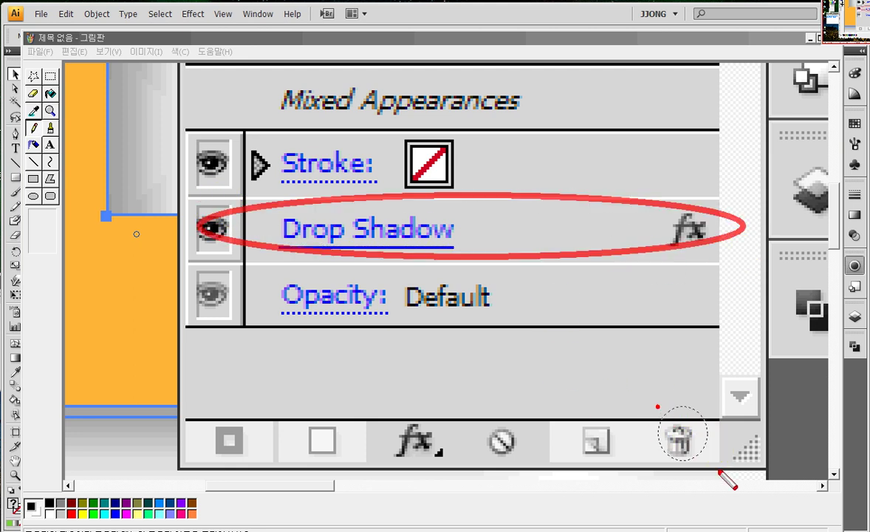
left_click_drag(694, 417, 672, 413)
left_click_drag(733, 471, 720, 478)
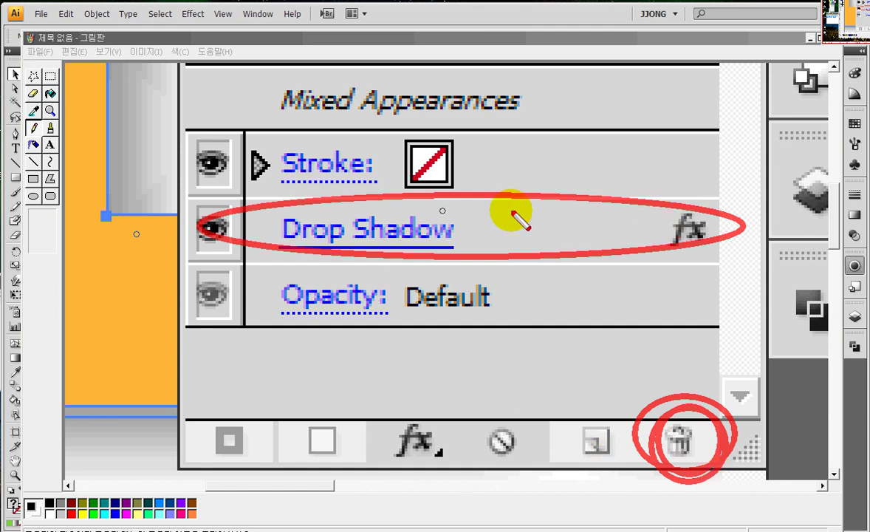
mouse_move(291, 220)
left_mouse_down()
mouse_move(287, 204)
mouse_move(427, 275)
left_mouse_up()
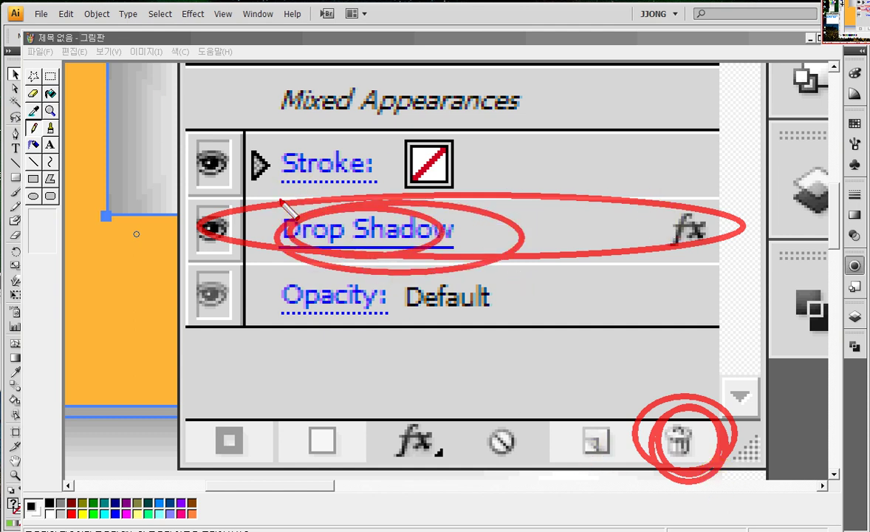
left_click_drag(288, 188, 285, 187)
left_click_drag(690, 236, 739, 275)
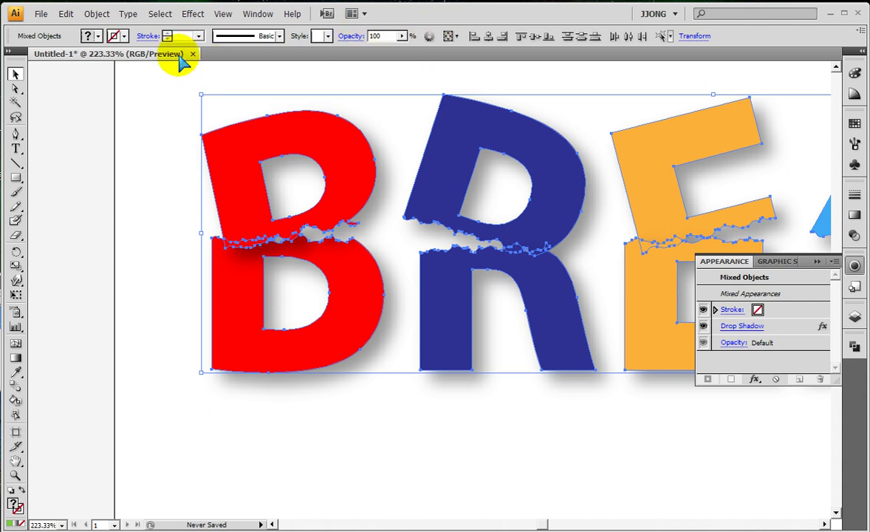
left_click(193, 54)
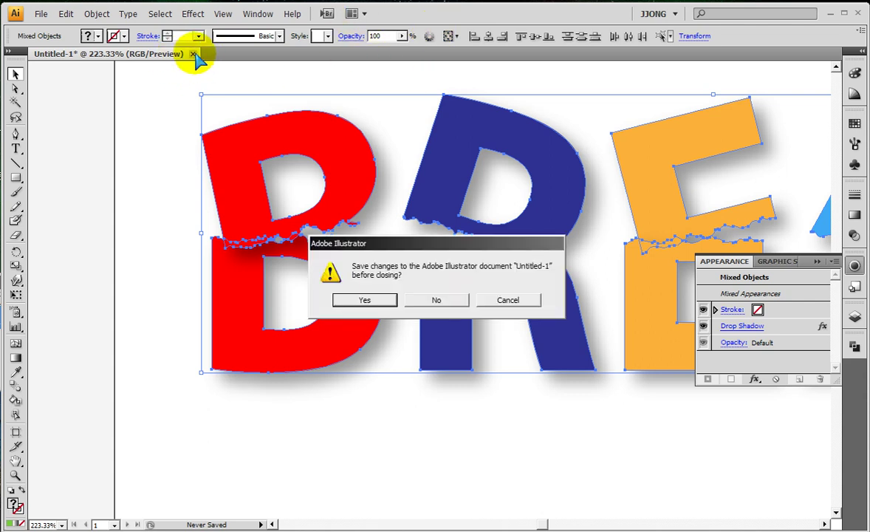
left_click(438, 302)
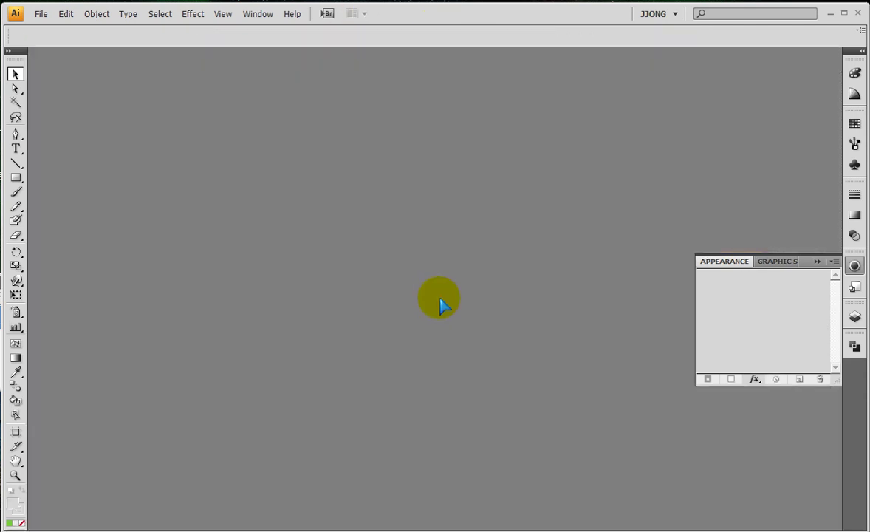
Go up to 실습예제, enter the Sample folder, and open Sec15-02.ai
left_click(436, 300)
left_click(324, 32)
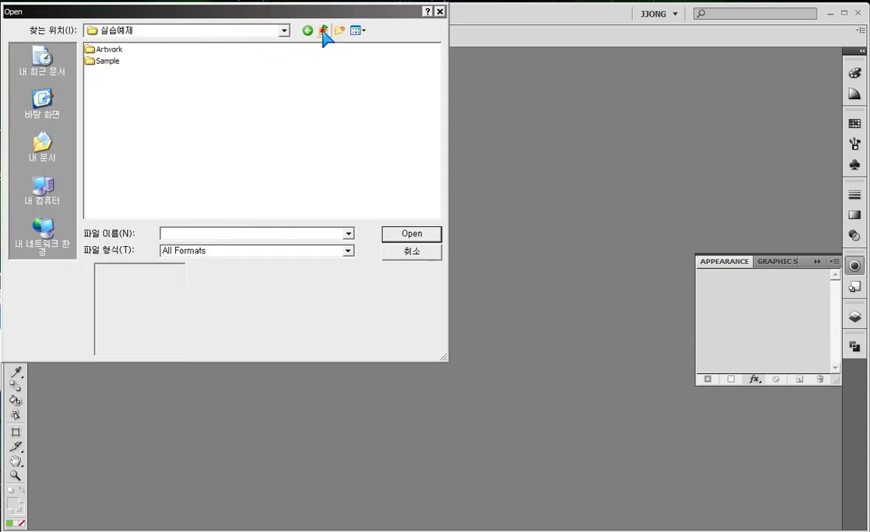
left_click(92, 62)
left_click(92, 63)
double_click(93, 64)
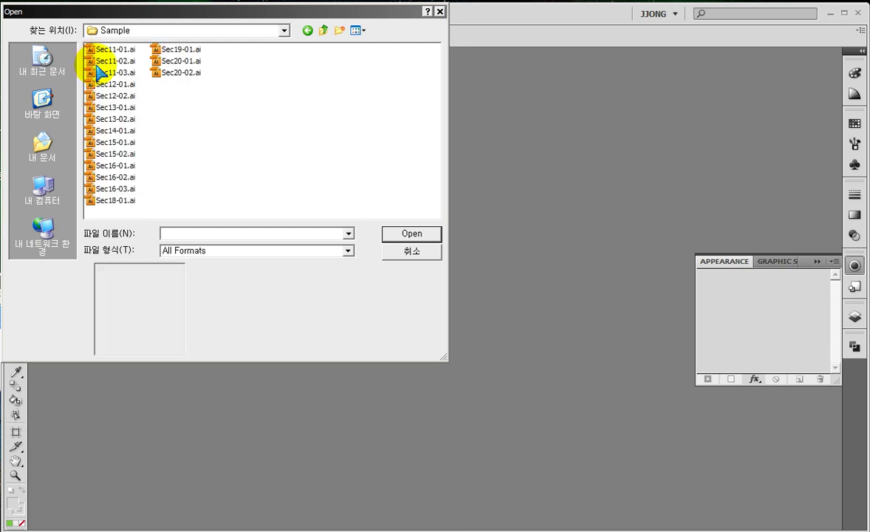
double_click(107, 154)
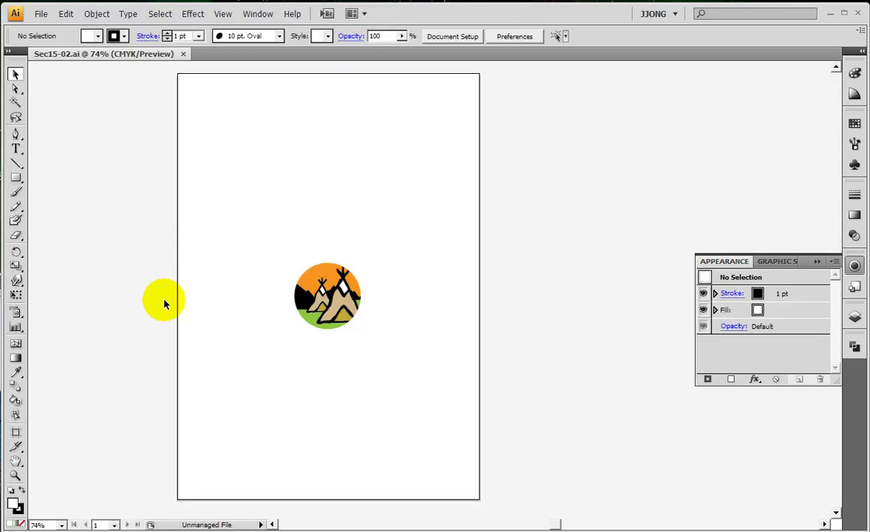
Zoom in on the teepee logo, toggle Outline view, then return to 100% beside empty canvas
left_click(15, 475)
left_click_drag(252, 245, 436, 377)
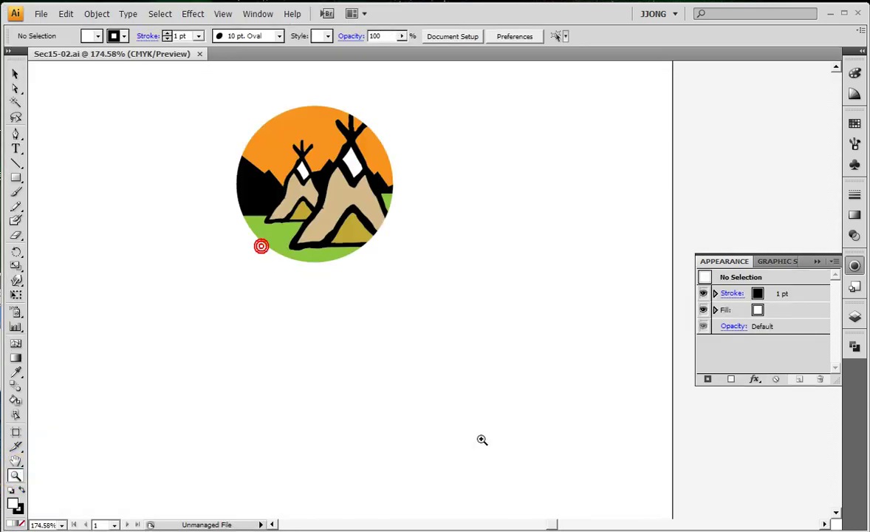
left_click_drag(373, 227, 472, 274)
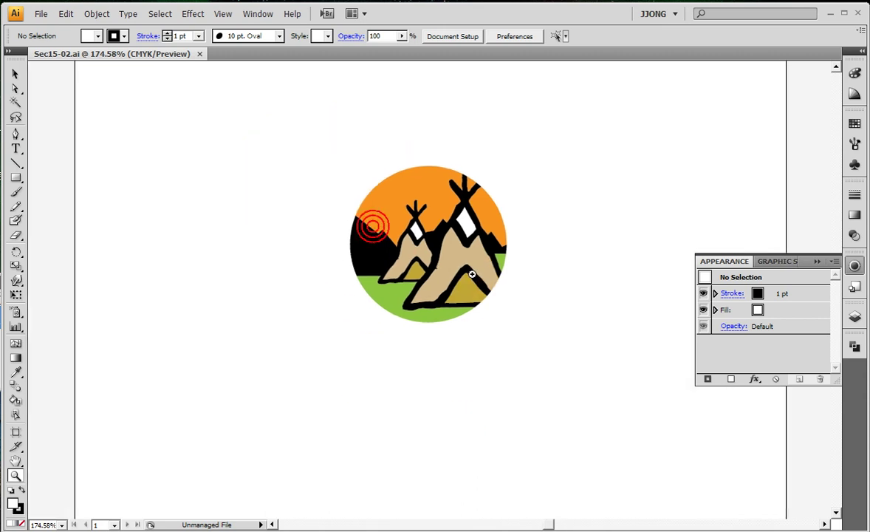
key("ctrl+y")
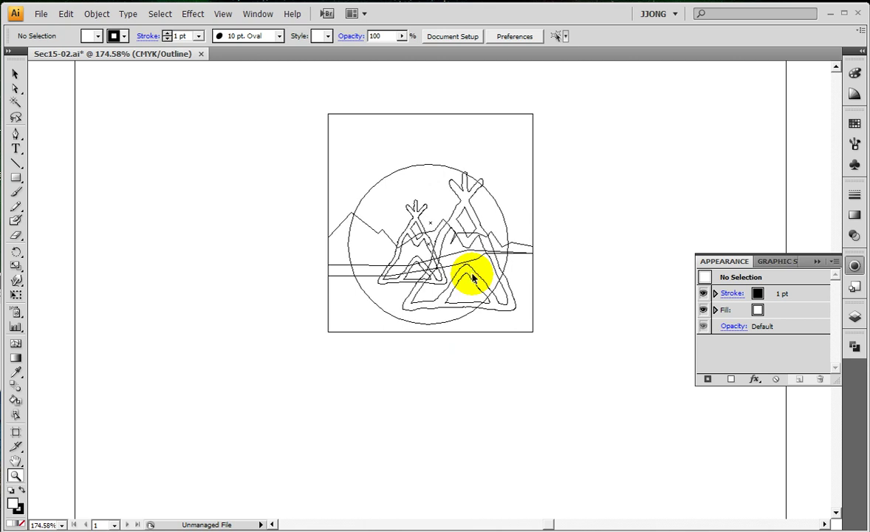
key("ctrl+y")
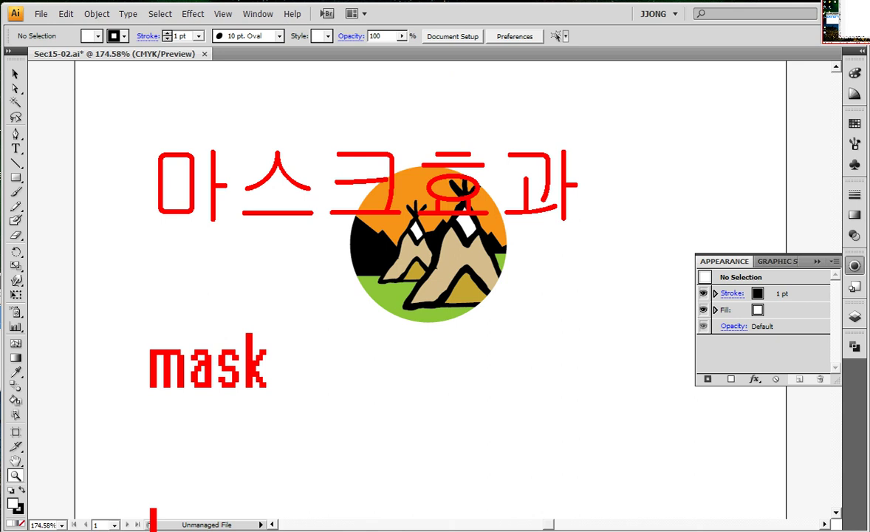
key("Escape")
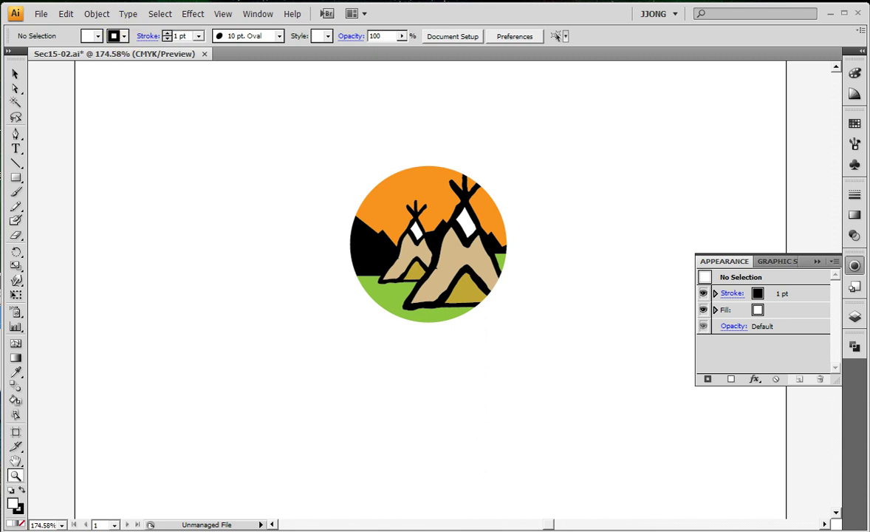
double_click(16, 476)
scroll(311, 328, "right", 5)
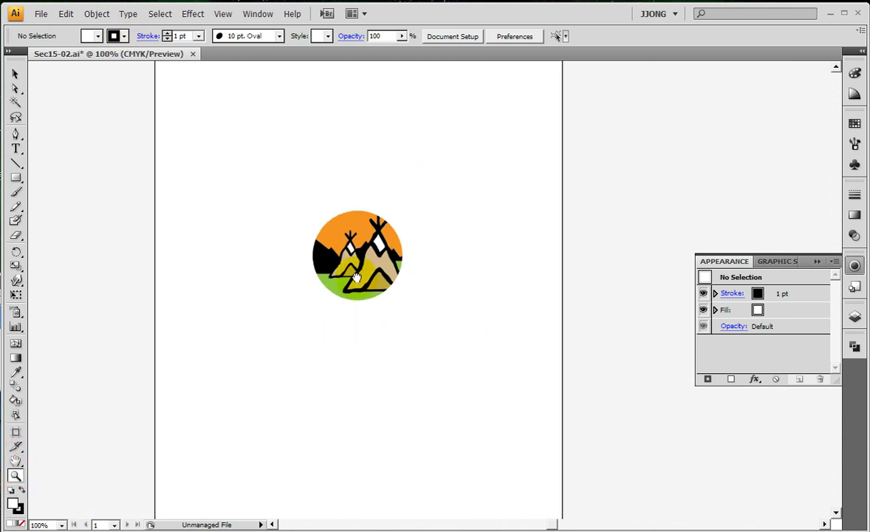
Draw a green-filled rectangle in the empty canvas beside the logo
left_click(15, 177)
mouse_move(259, 145)
left_mouse_down()
mouse_move(392, 220)
mouse_move(379, 240)
left_mouse_up()
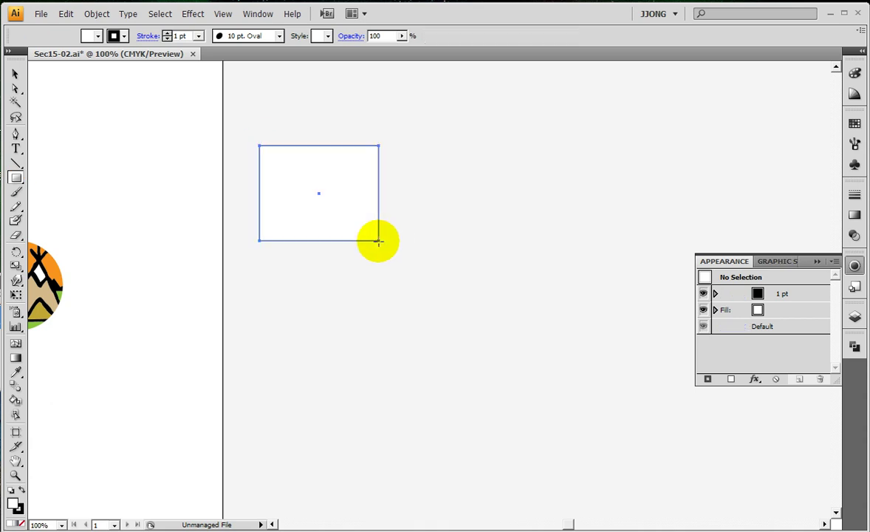
left_click(854, 123)
left_click(729, 145)
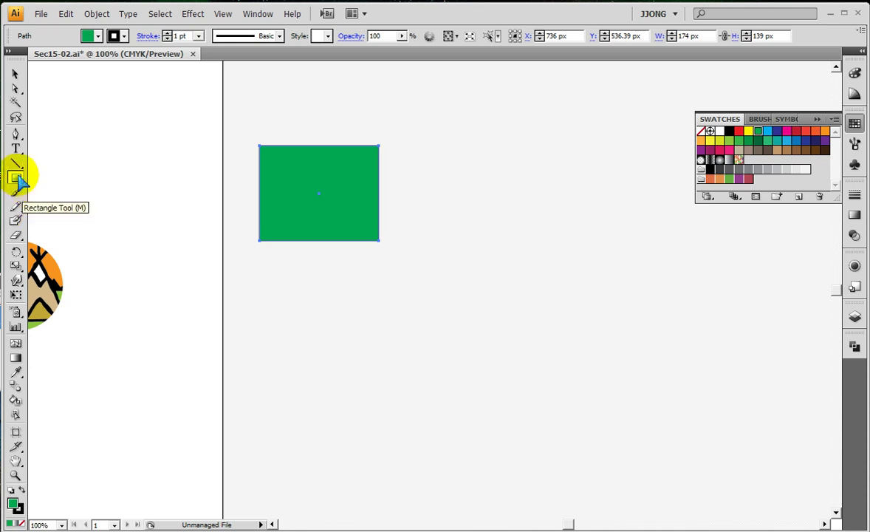
Draw a closed freehand wavy blob over the rectangle's lower part and fill it magenta
left_click(15, 206)
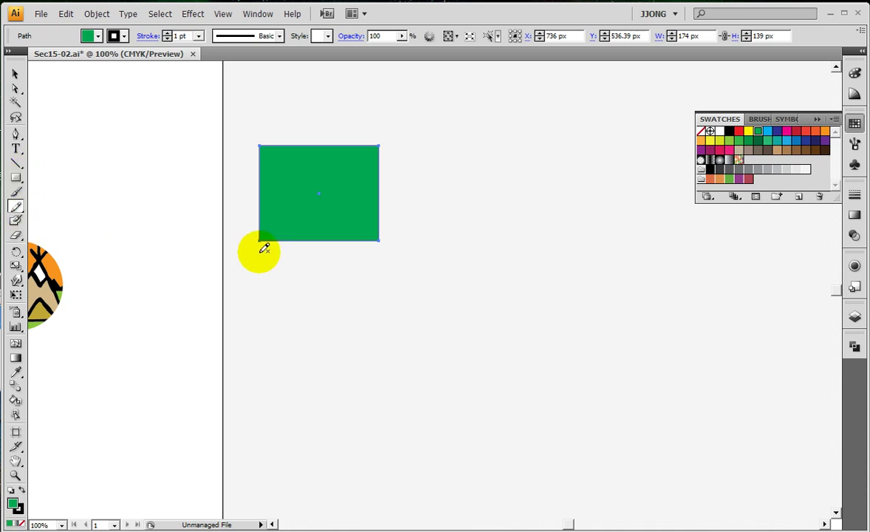
left_click_drag(241, 252, 371, 186)
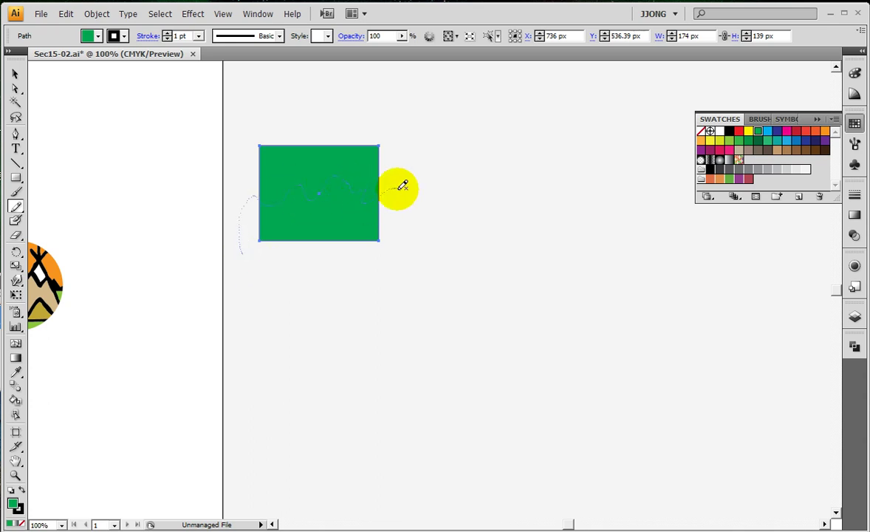
left_click_drag(370, 185, 244, 253)
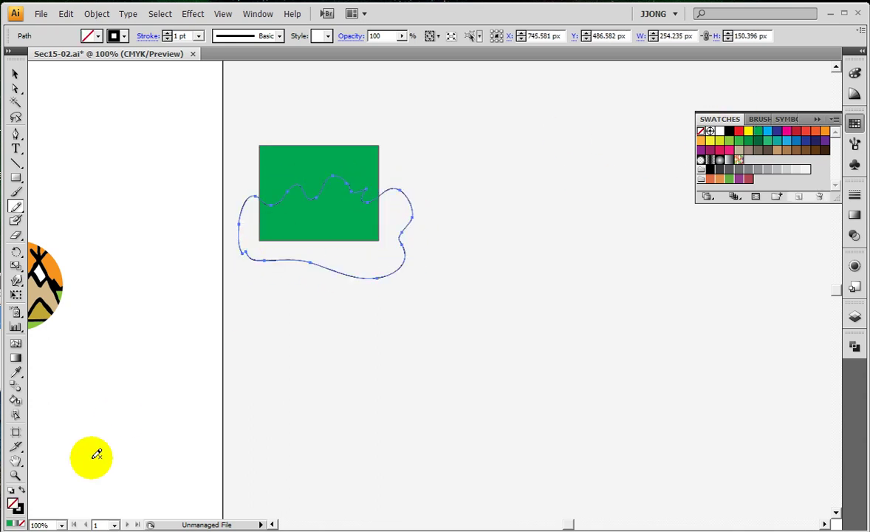
left_click(21, 491)
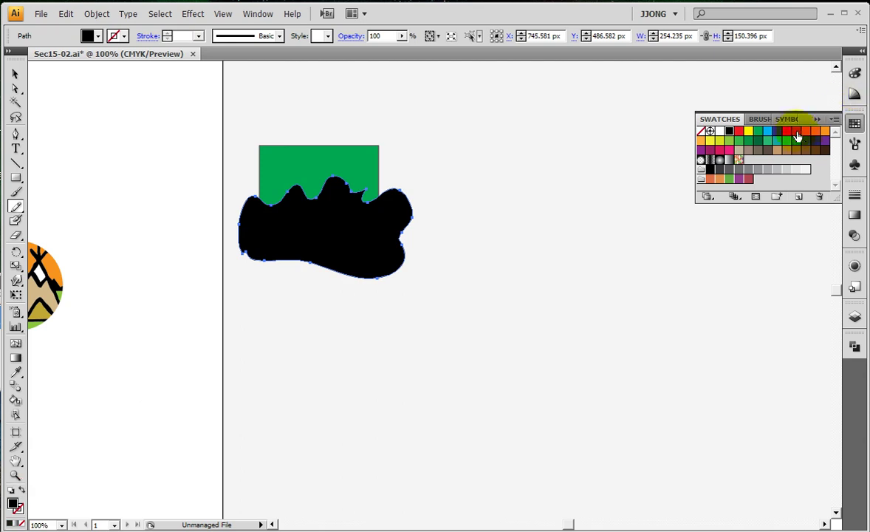
left_click(786, 130)
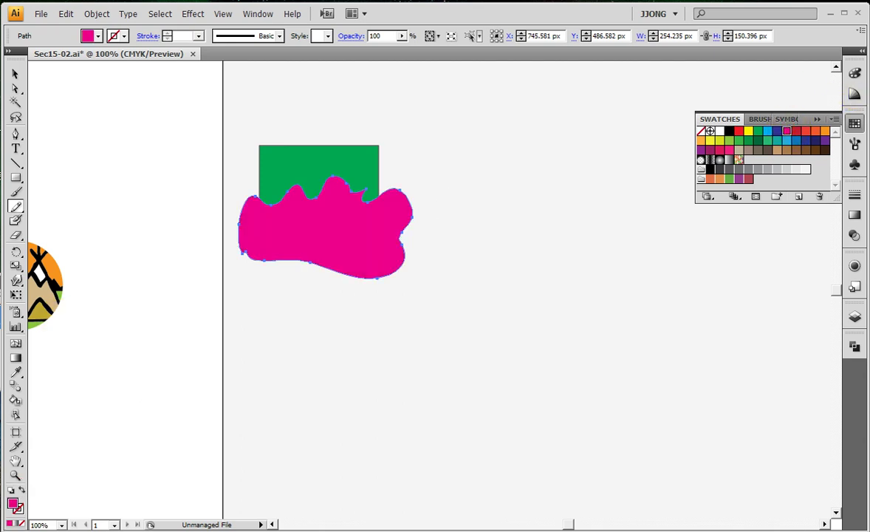
left_click(15, 474)
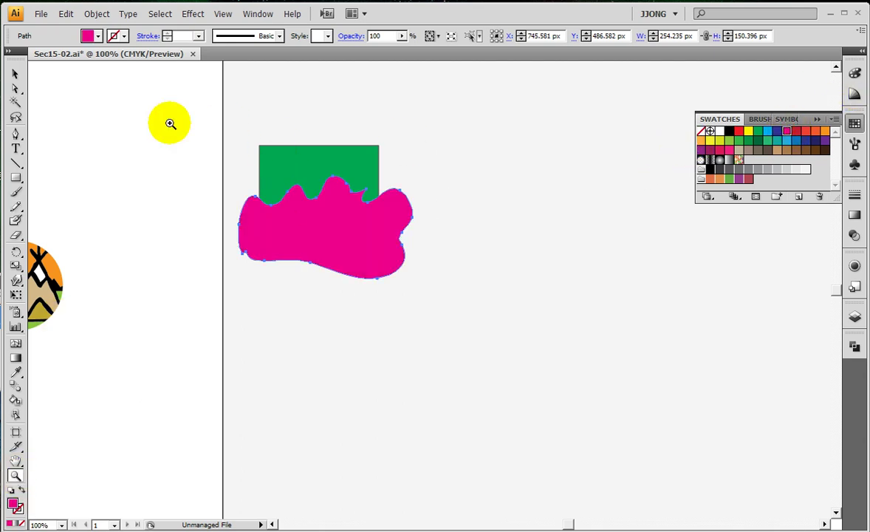
Zoom in and nudge the magenta blob up and left
left_click(210, 136)
left_click(15, 74)
left_click_drag(277, 257, 264, 241)
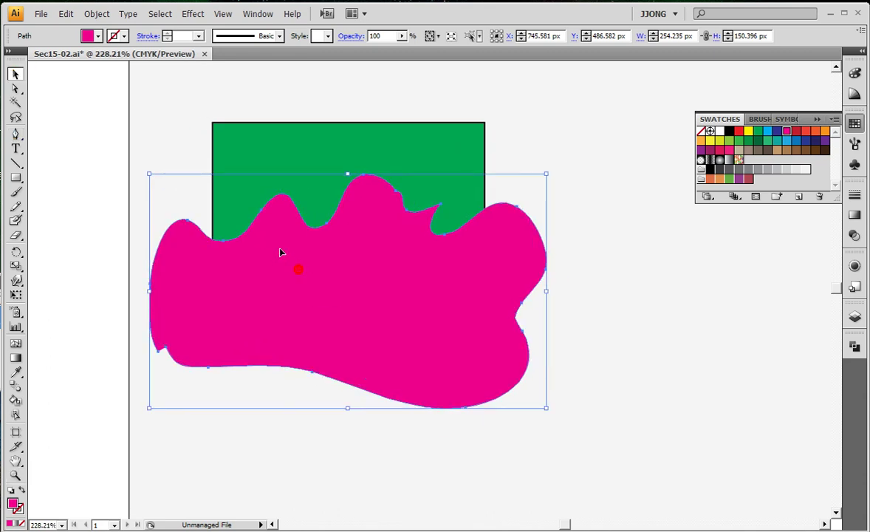
left_click(616, 258)
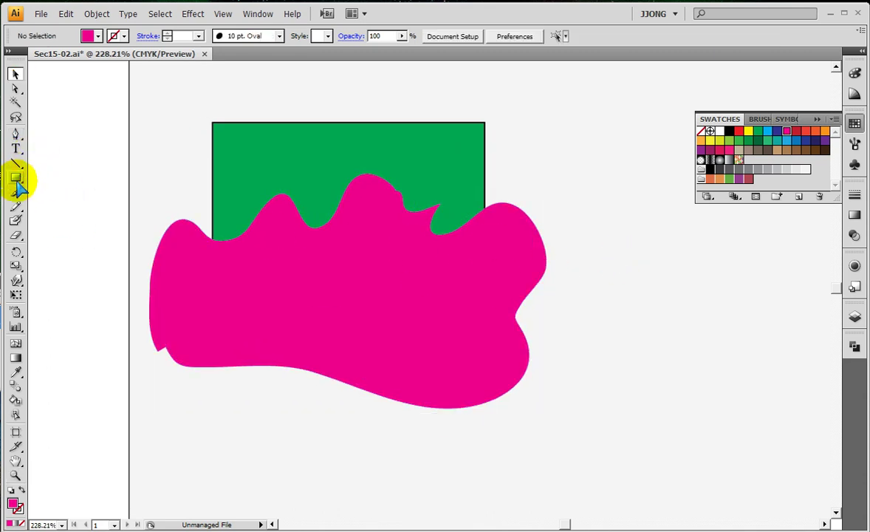
Draw a circle over the rectangle and blob with no fill and a yellow stroke
left_click_drag(16, 177, 53, 204)
left_click_drag(340, 235, 382, 325)
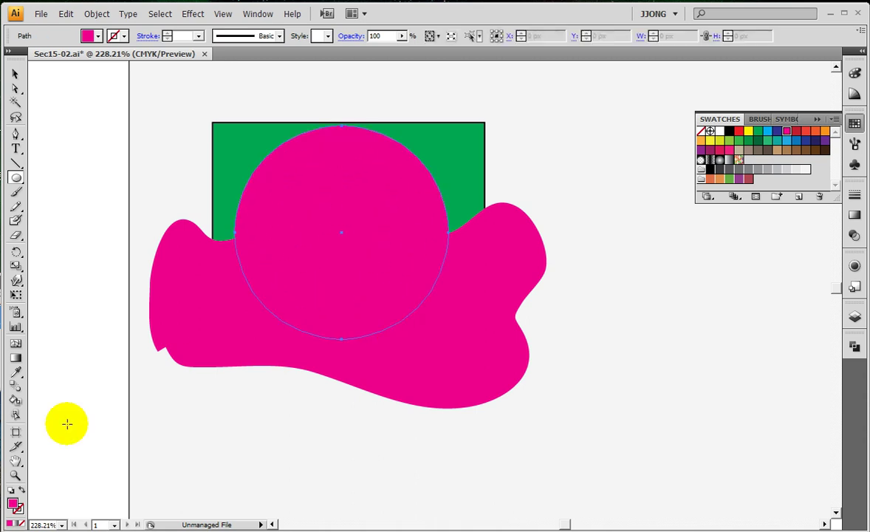
left_click(21, 490)
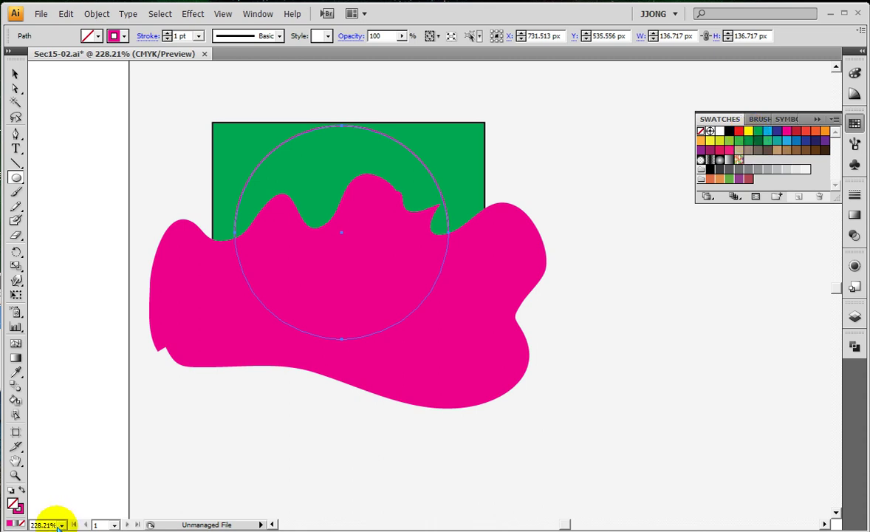
double_click(19, 508)
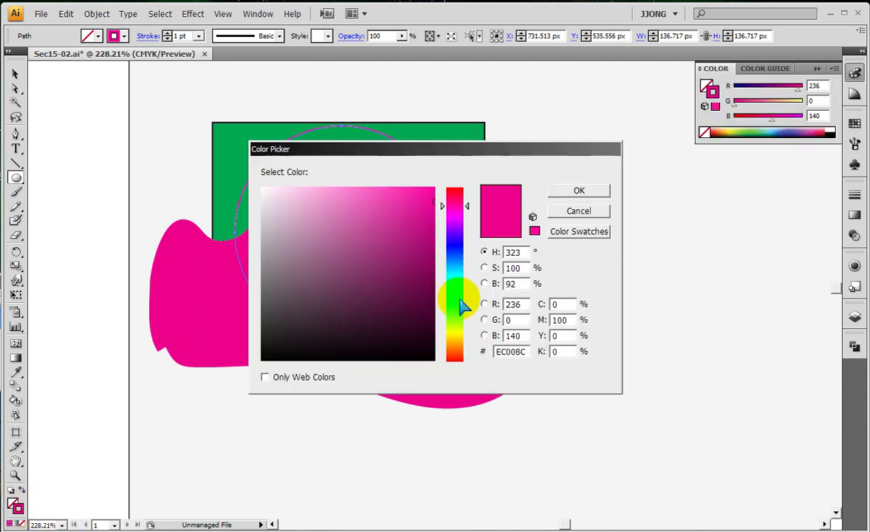
left_click(455, 331)
left_click(561, 192)
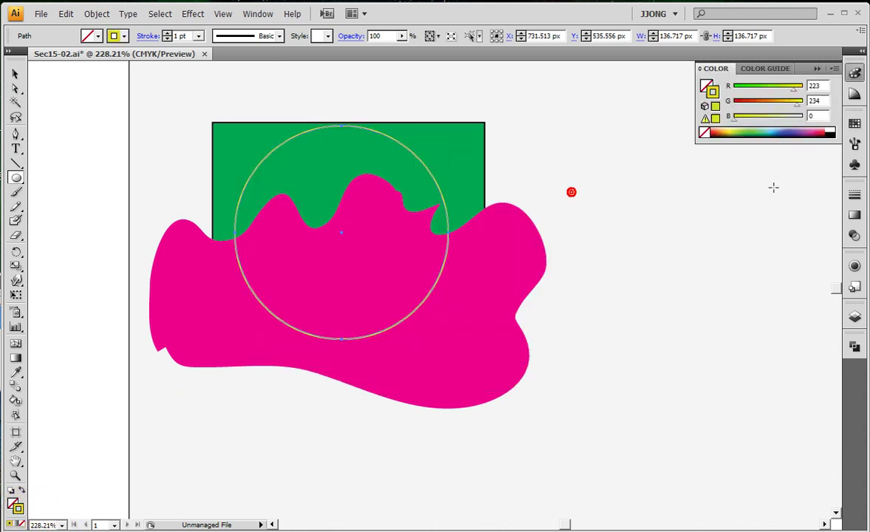
Set the circle's stroke weight to 6 pt, shrink it slightly, and zoom in closer
left_click(855, 193)
left_click(787, 206)
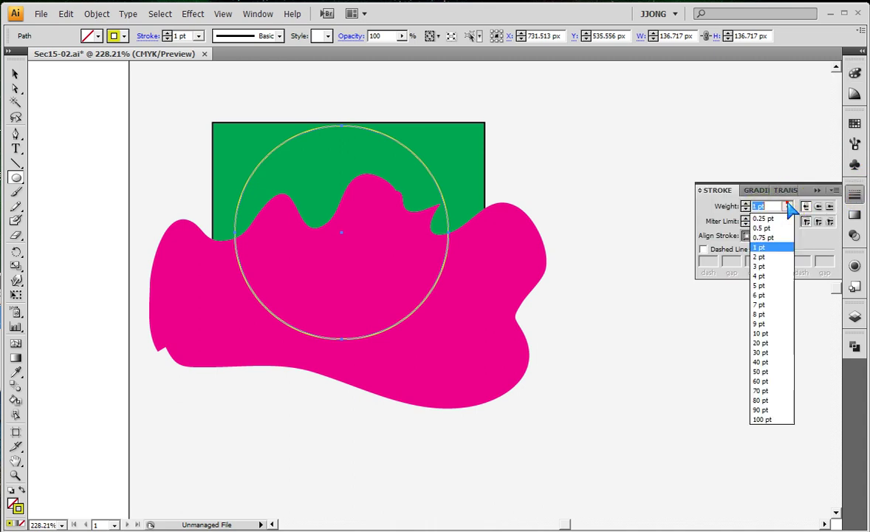
left_click(761, 295)
left_click(14, 79)
left_click_drag(234, 126, 250, 145)
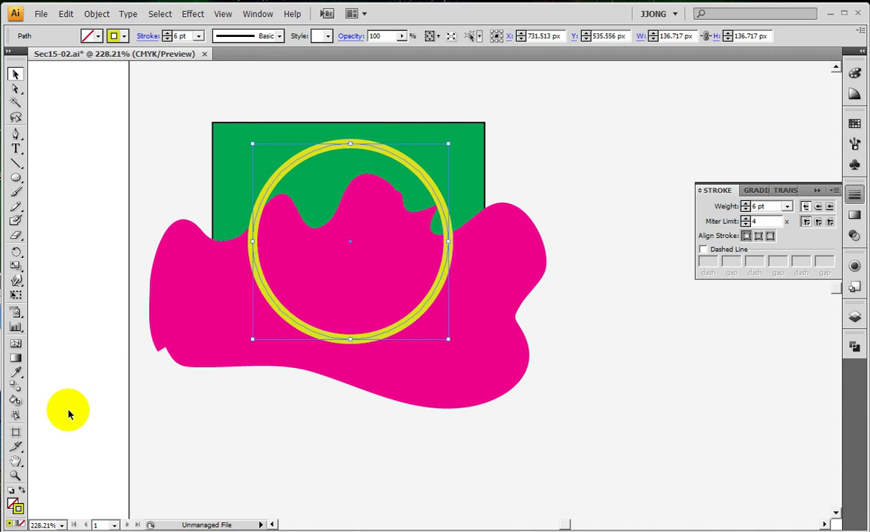
left_click(14, 475)
mouse_move(217, 105)
left_mouse_down()
mouse_move(521, 333)
mouse_move(505, 373)
left_mouse_up()
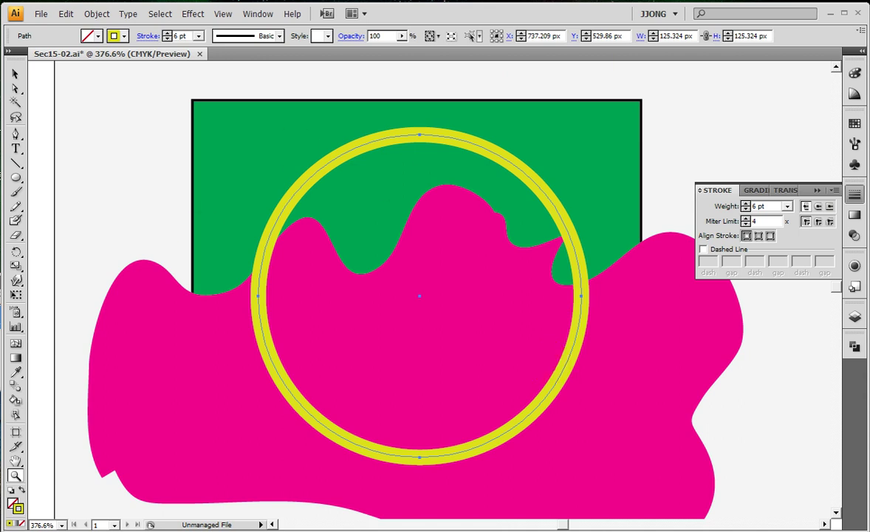
Swap fill and stroke so the ring becomes a solid yellow circle with no outline
left_click(21, 492)
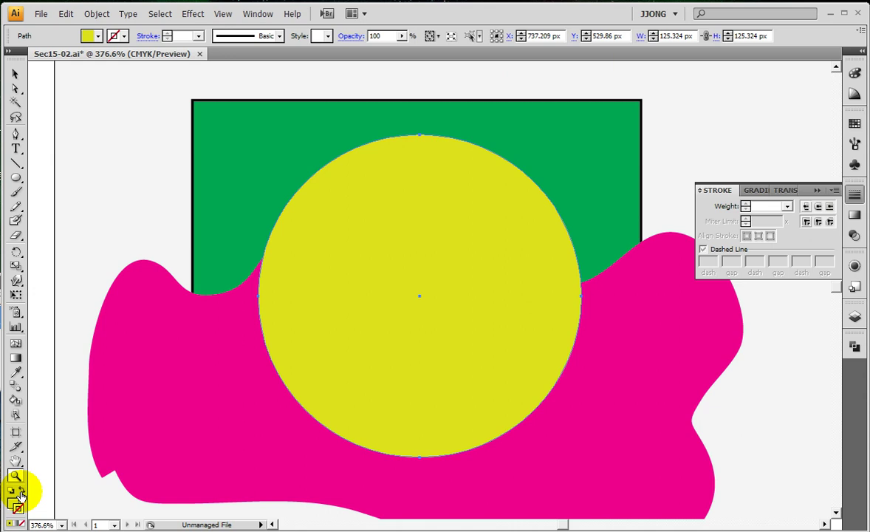
Select the circle, magenta blob and green rectangle, then make a clipping mask from them
left_click(15, 74)
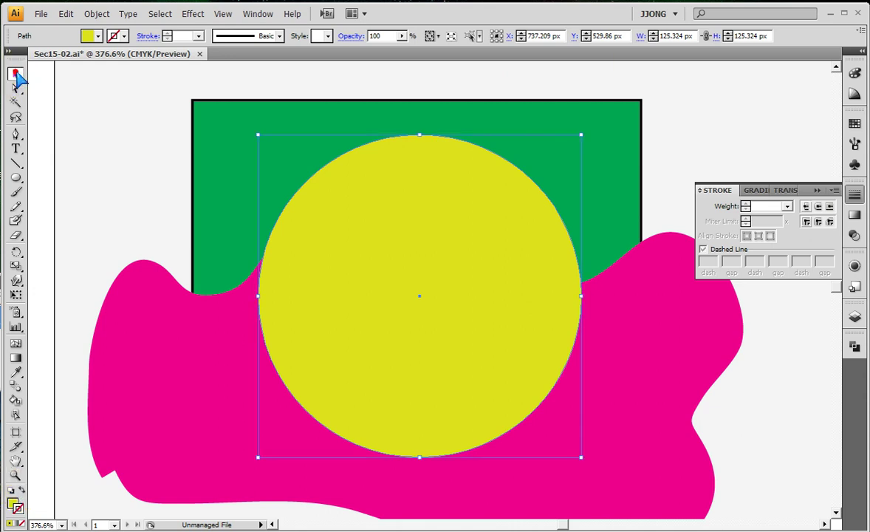
left_click_drag(141, 88, 641, 454)
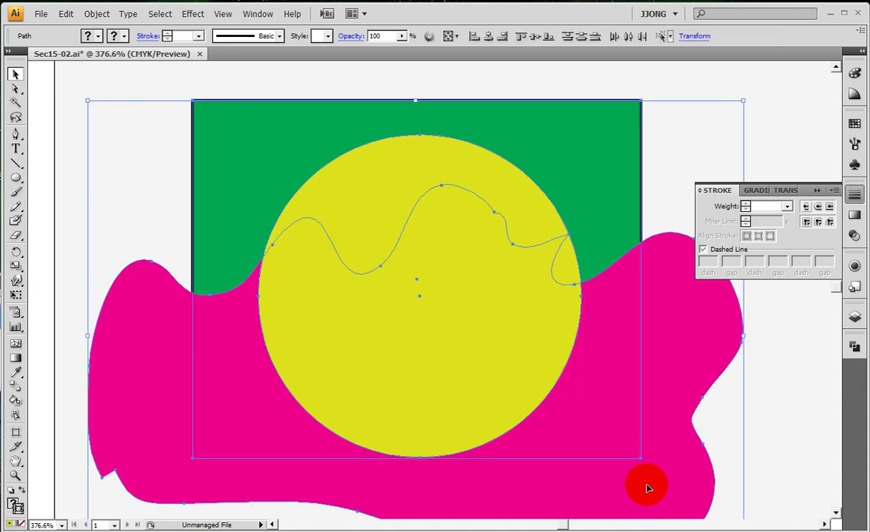
left_click(97, 13)
mouse_move(118, 304)
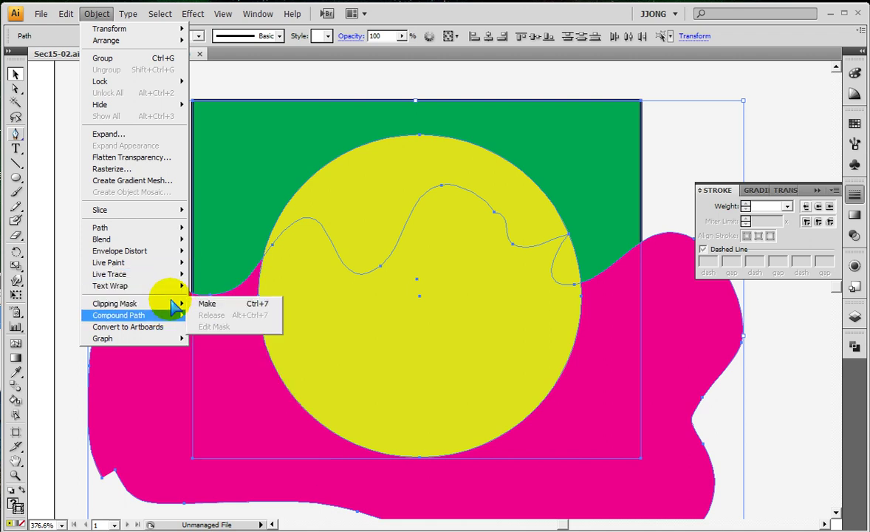
left_click(238, 310)
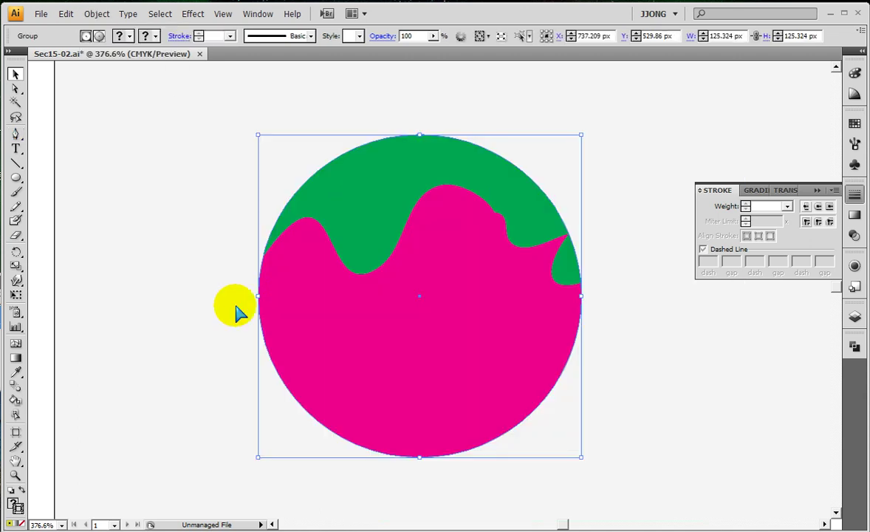
key("ctrl+minus")
key("ctrl+minus")
key("ctrl+minus")
key("ctrl+minus")
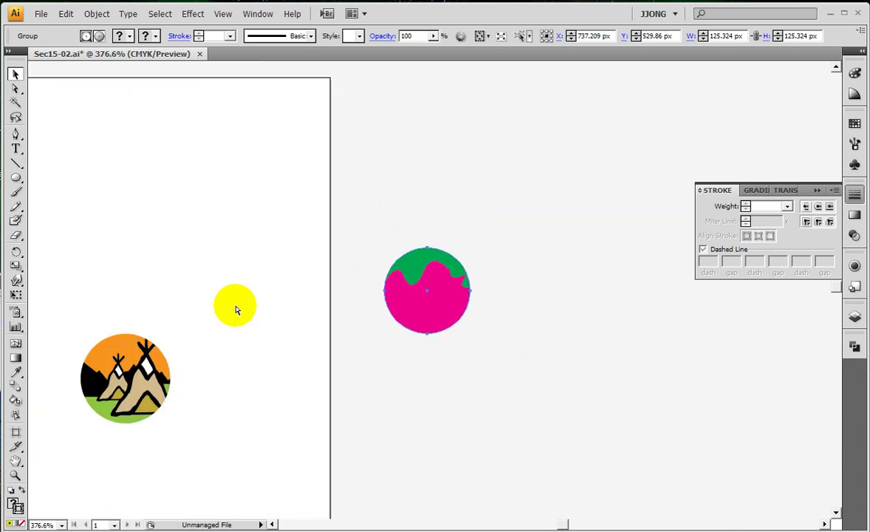
Inspect the clipped pink-and-green circle group in wireframe, then delete it
key("ctrl+y")
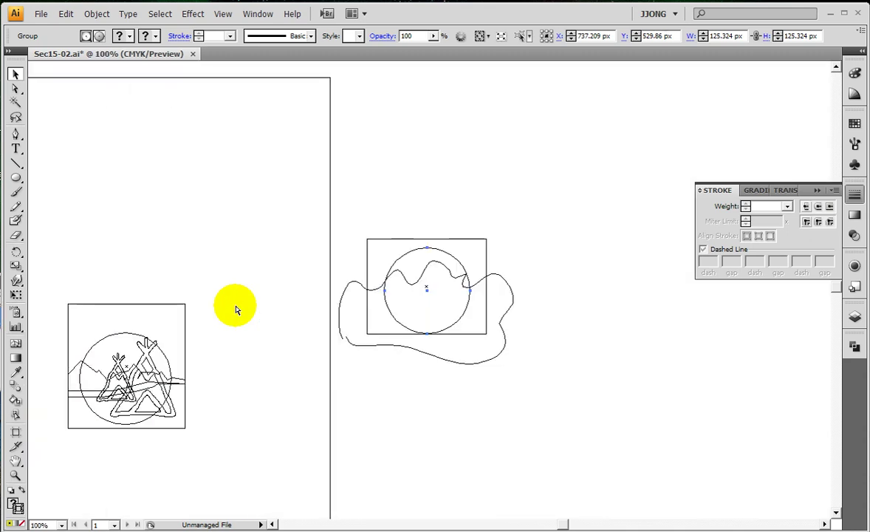
key("ctrl+shift+b")
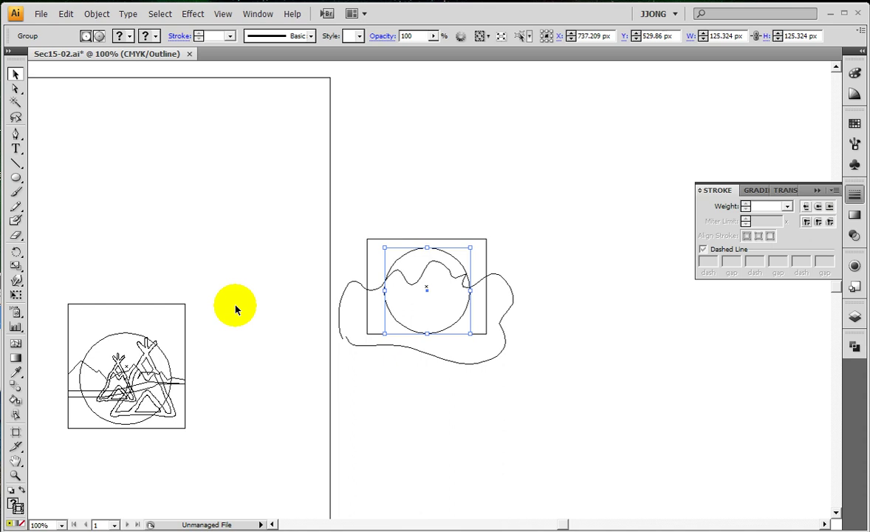
key("ctrl+y")
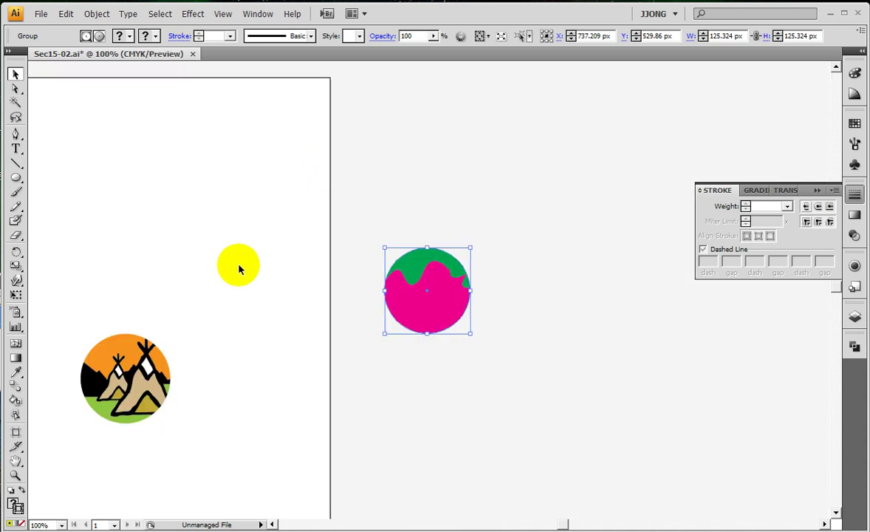
key("Delete")
Move the teepee badge up-left and draw a large circle centred over it
left_click(15, 461)
left_click_drag(258, 402, 559, 351)
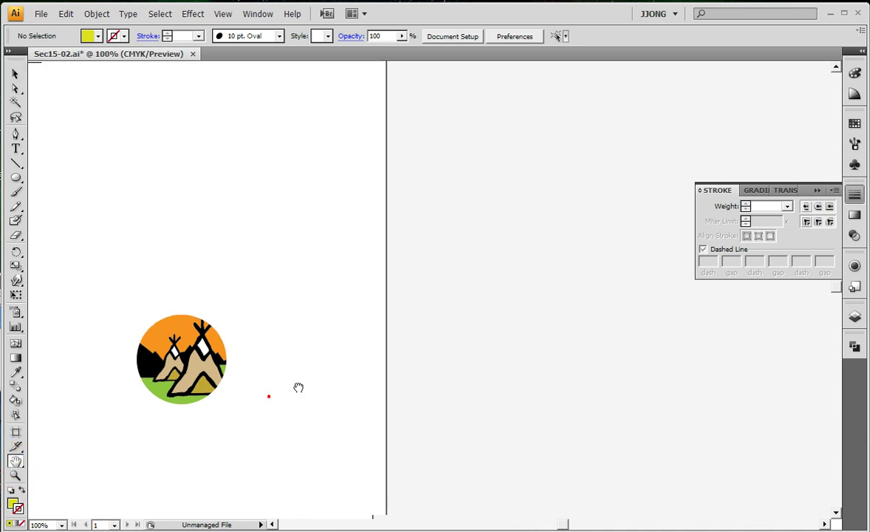
left_click(15, 74)
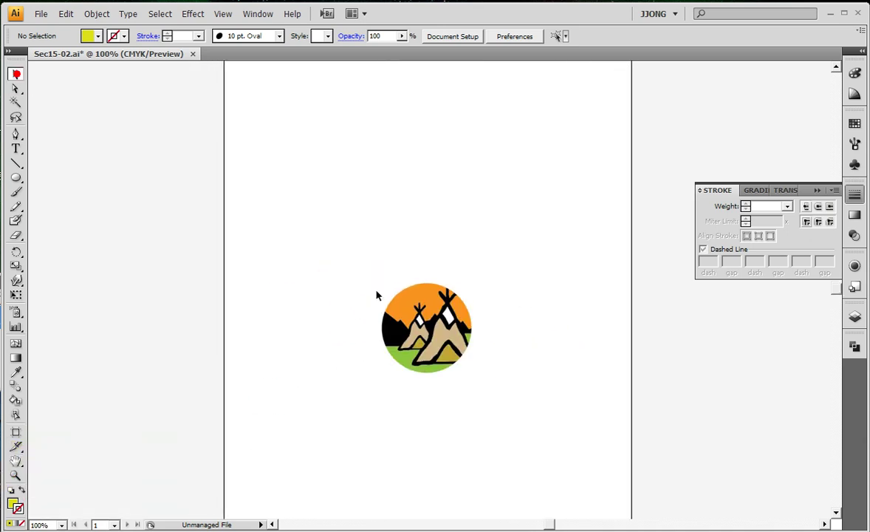
left_click_drag(404, 360, 387, 266)
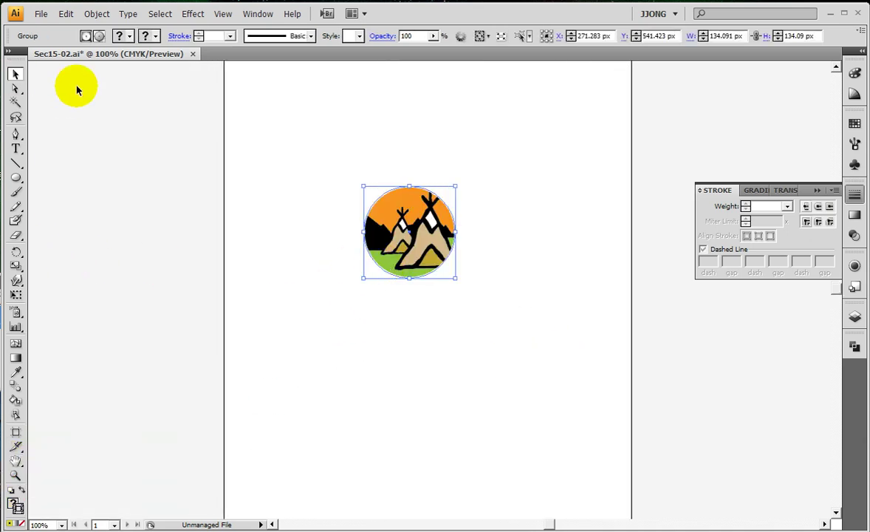
left_click(16, 178)
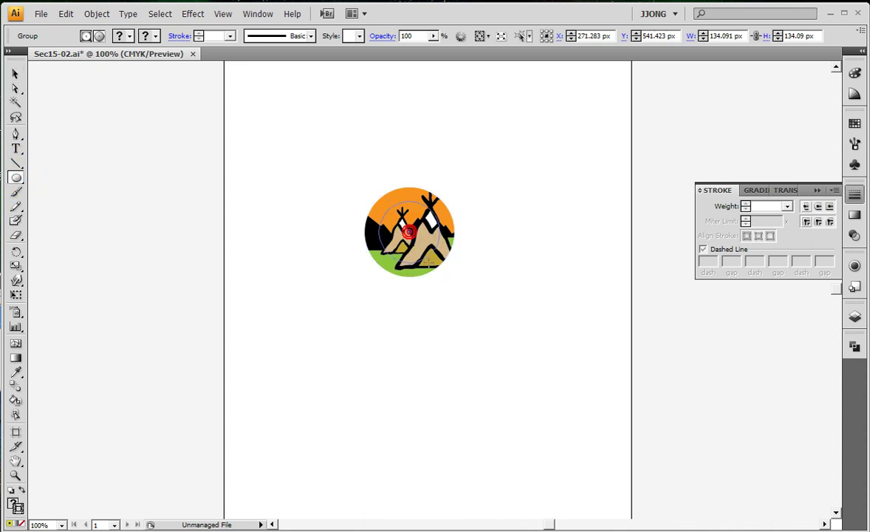
left_click_drag(409, 231, 461, 307)
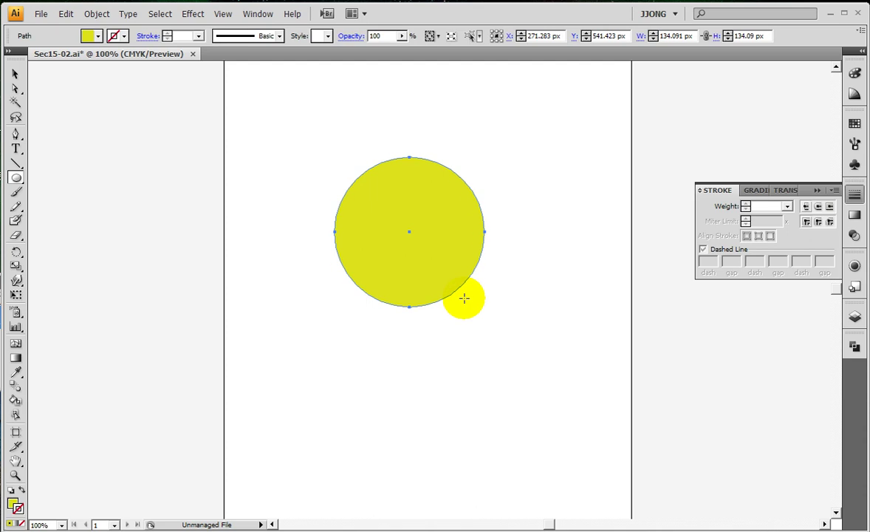
In outline view, centre the large circle horizontally and vertically over the teepee artwork
key("shift+Left")
key("ctrl+t")
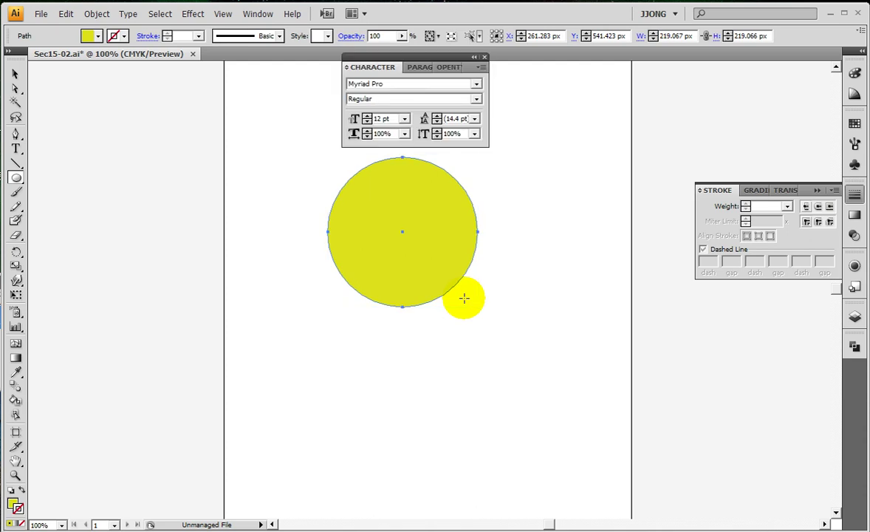
key("ctrl+y")
key("ctrl+t")
left_click_drag(311, 144, 473, 311)
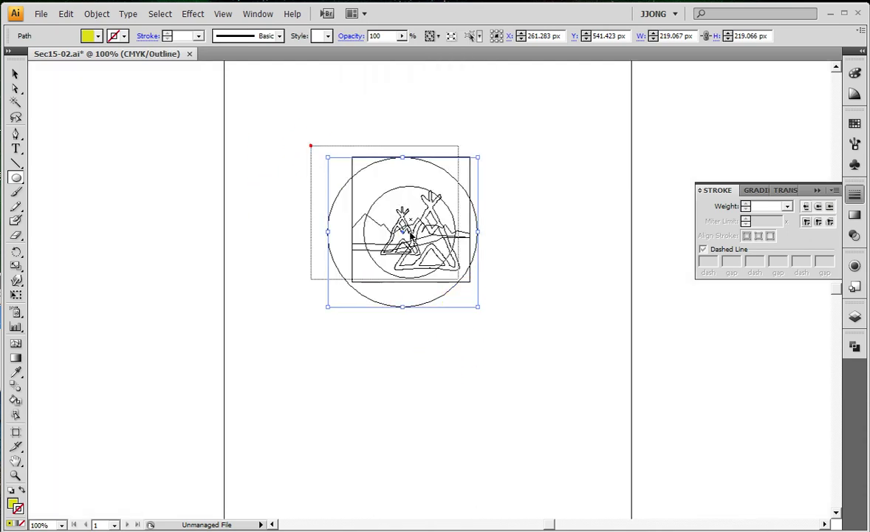
left_click(489, 36)
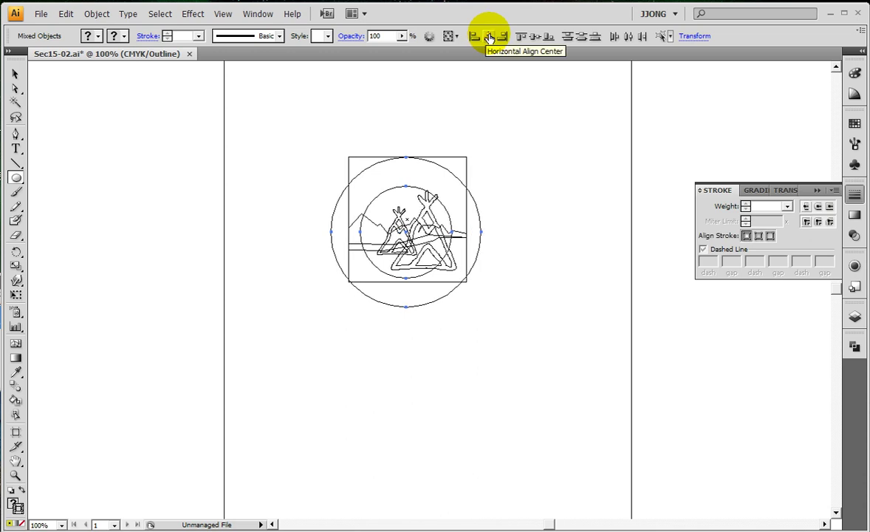
left_click(535, 36)
left_click(15, 74)
Move the outer circle left, re-centre it over the artwork, and return to Preview
left_click(93, 85)
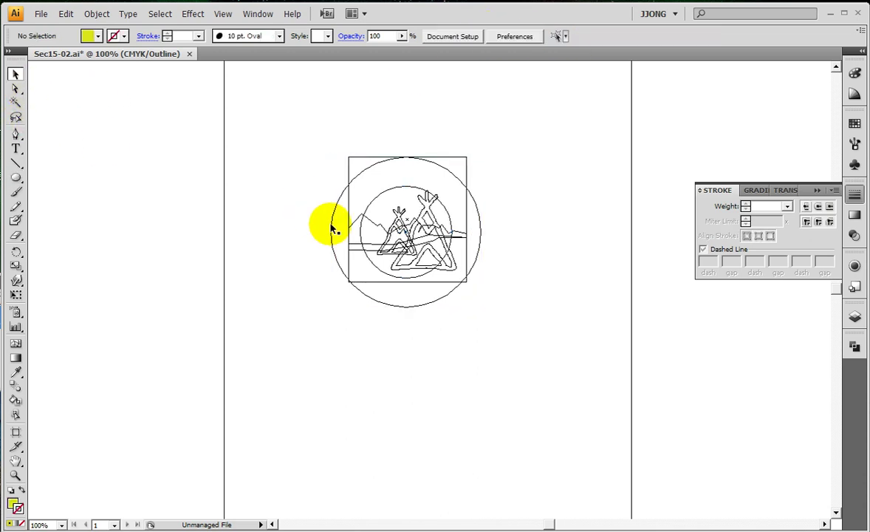
left_click_drag(331, 229, 255, 224)
left_click_drag(266, 138, 482, 184)
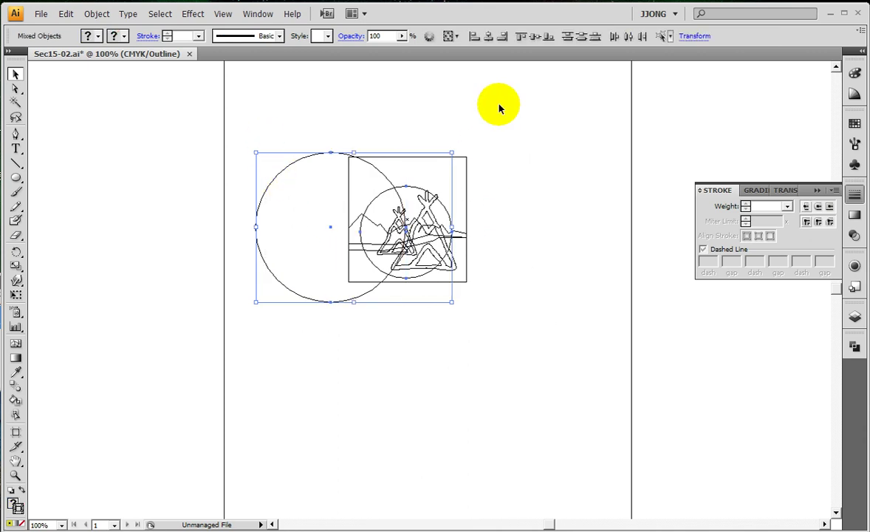
left_click(488, 37)
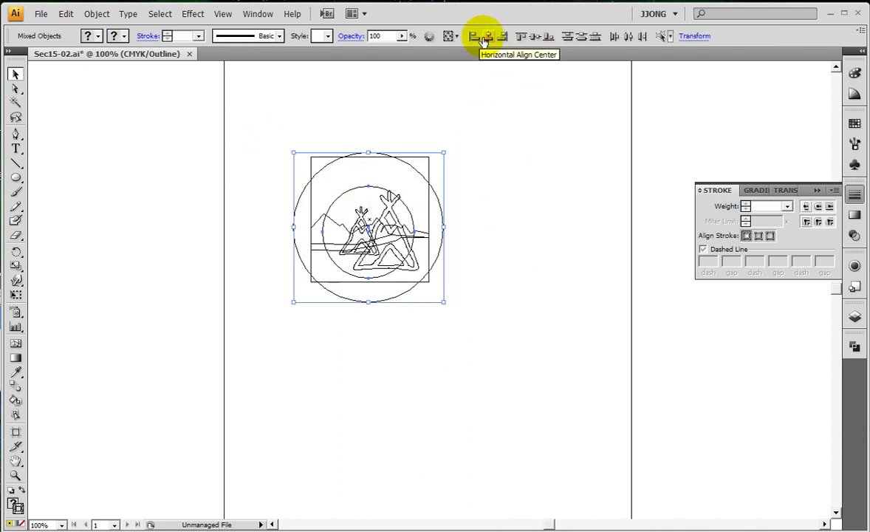
left_click(532, 37)
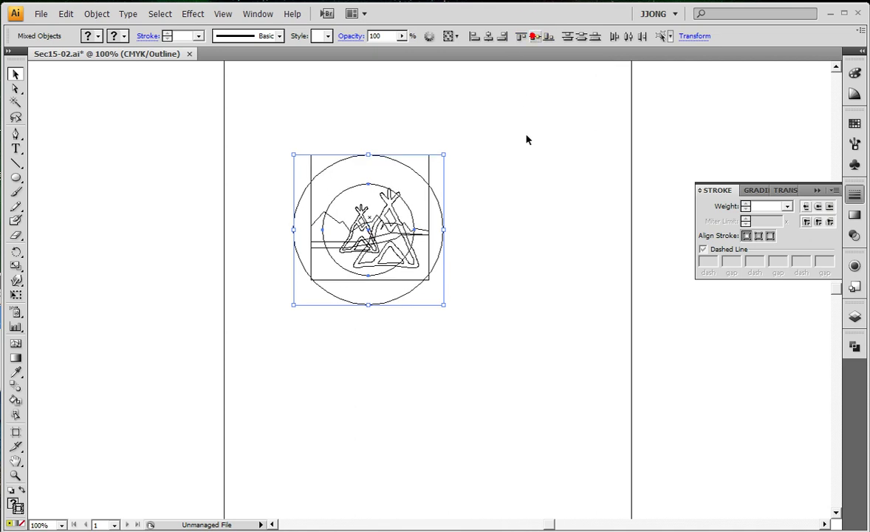
left_click(538, 164)
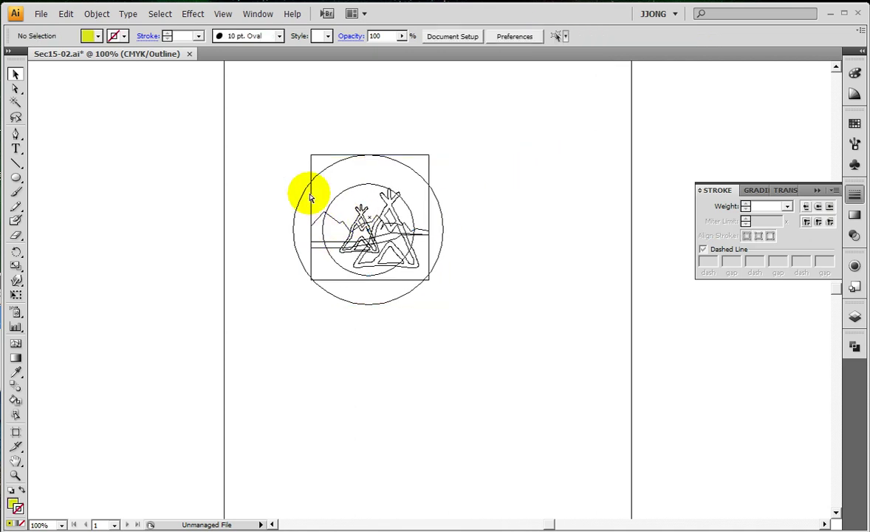
key("ctrl+y")
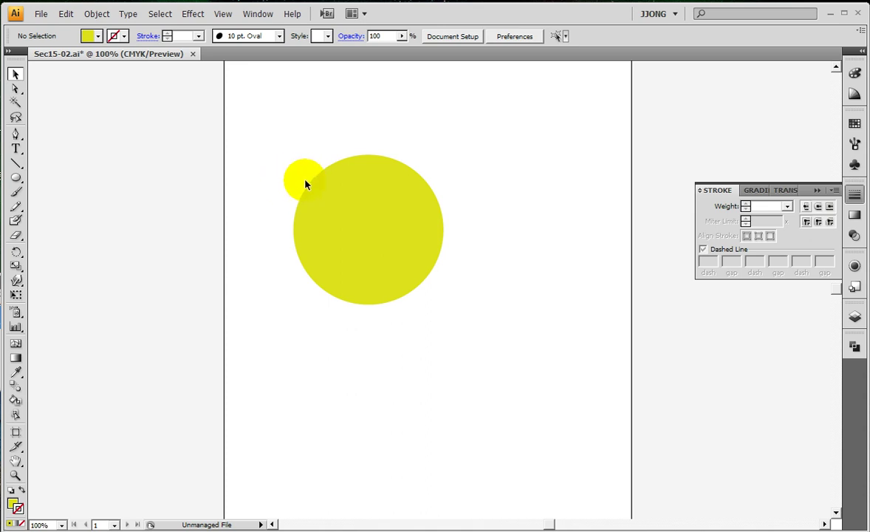
Give the selected circle a darker olive fill
left_click(370, 235)
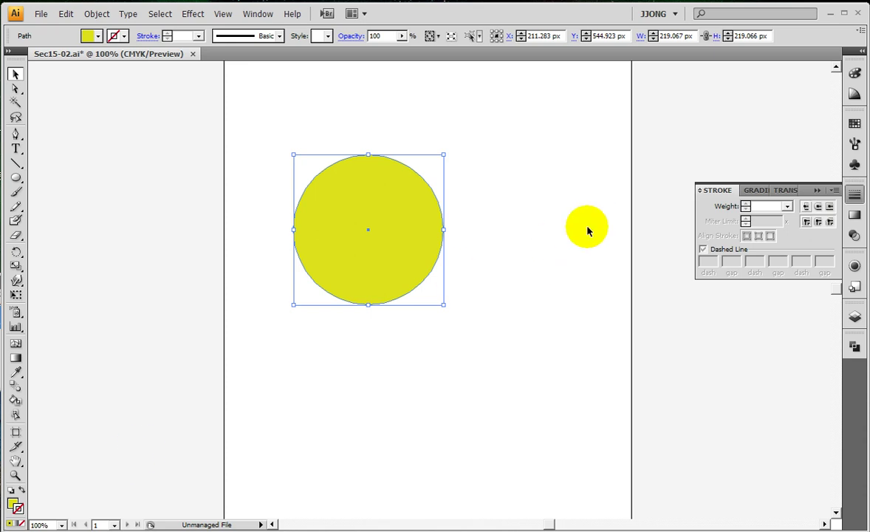
left_click(13, 504)
double_click(13, 504)
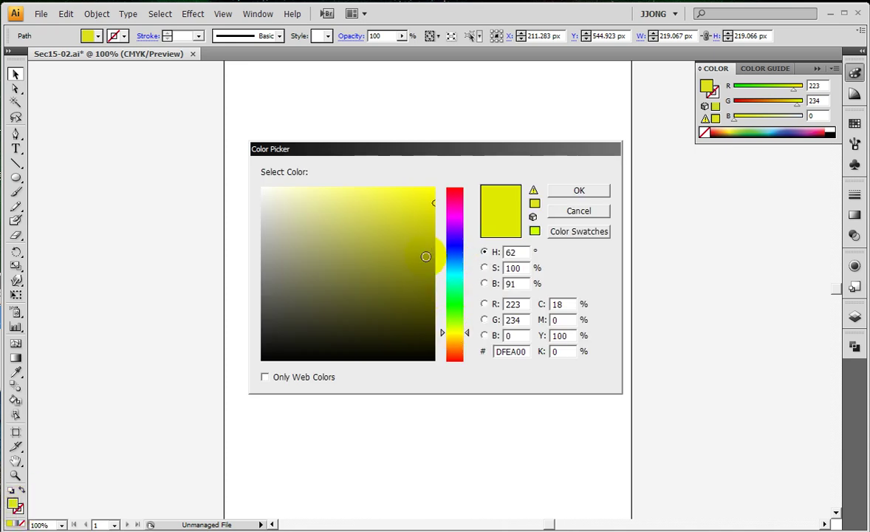
left_click_drag(425, 244, 431, 241)
left_click(562, 190)
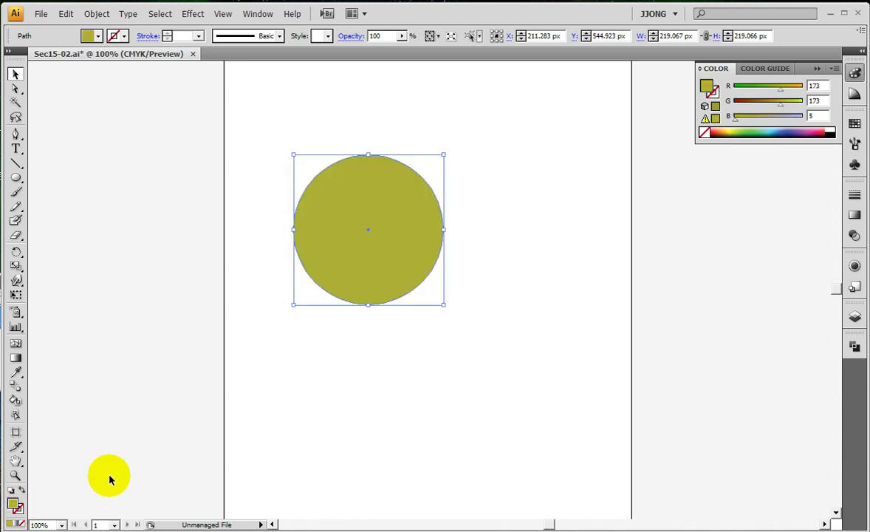
Add a yellow outline to the circle with a 10 pt stroke weight
double_click(712, 92)
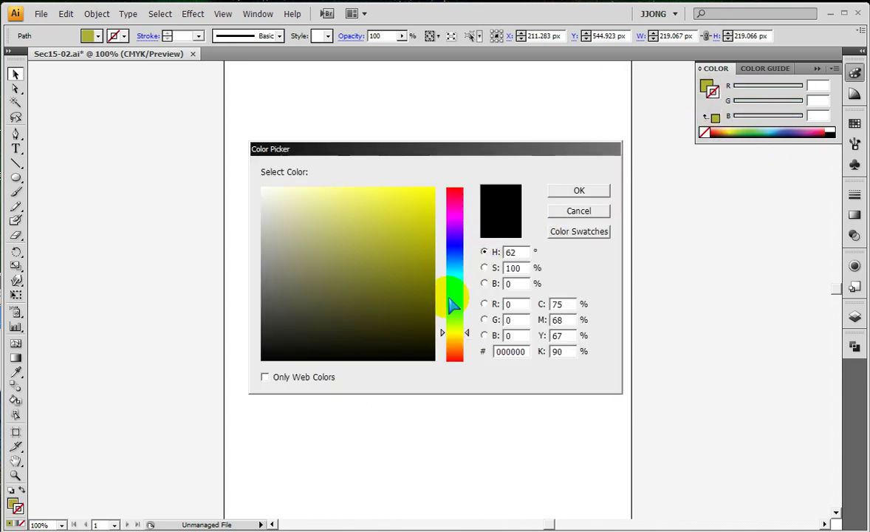
left_click_drag(432, 237, 446, 221)
left_click(577, 189)
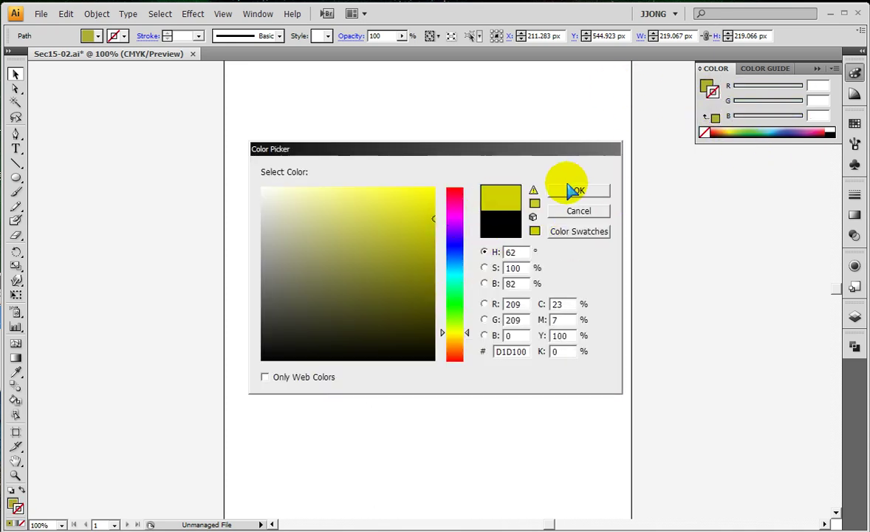
left_click(855, 195)
left_click(788, 206)
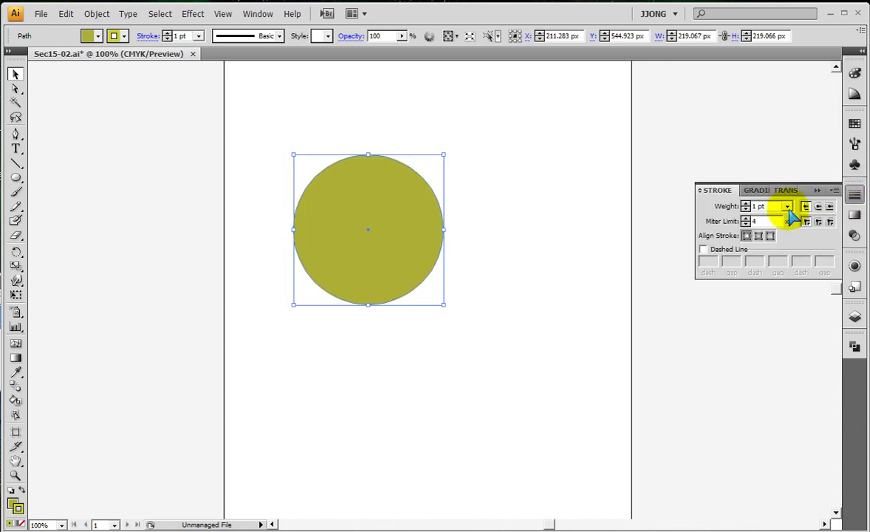
left_click(768, 290)
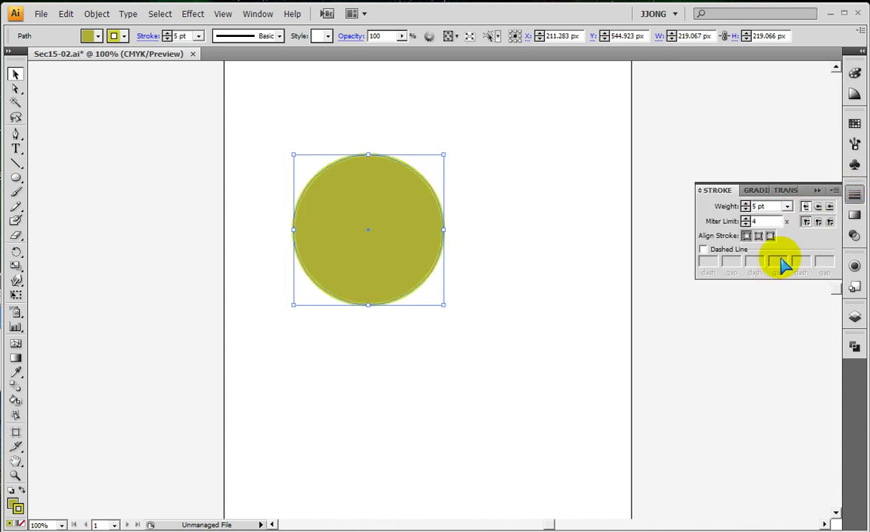
left_click(788, 206)
left_click(763, 334)
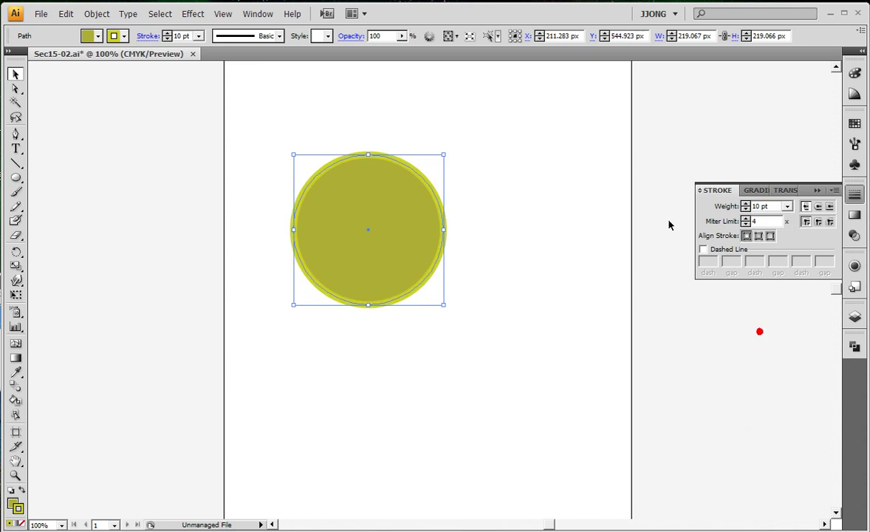
Change the outline colour to pale grey-beige #BCBBA0
left_click(17, 509)
double_click(17, 509)
left_click_drag(272, 247, 288, 232)
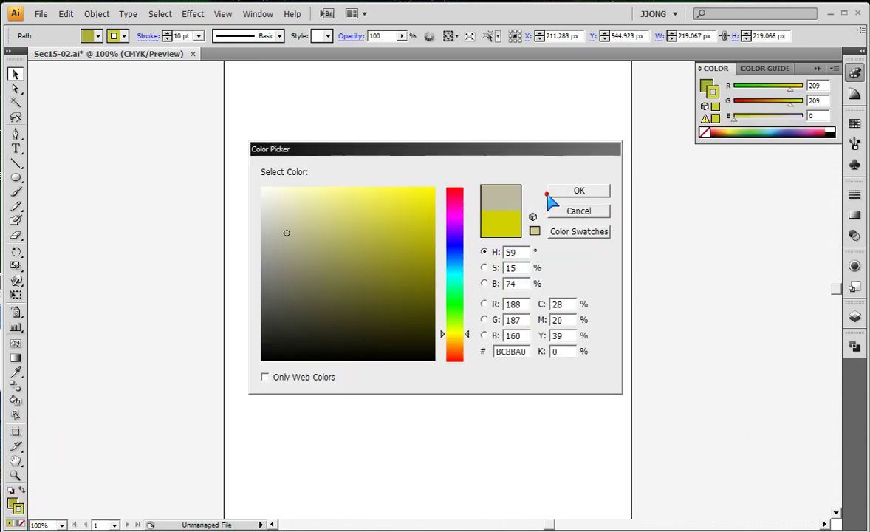
left_click(582, 192)
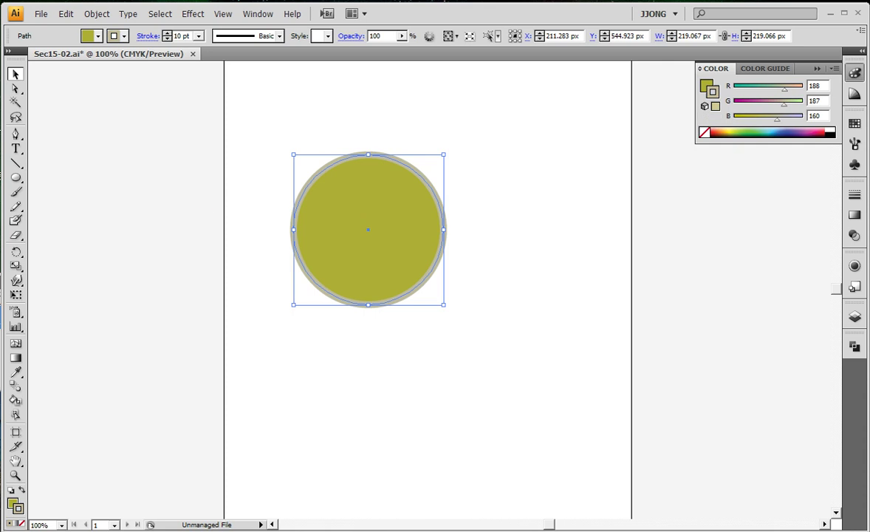
left_click(15, 475)
left_click_drag(229, 125, 536, 356)
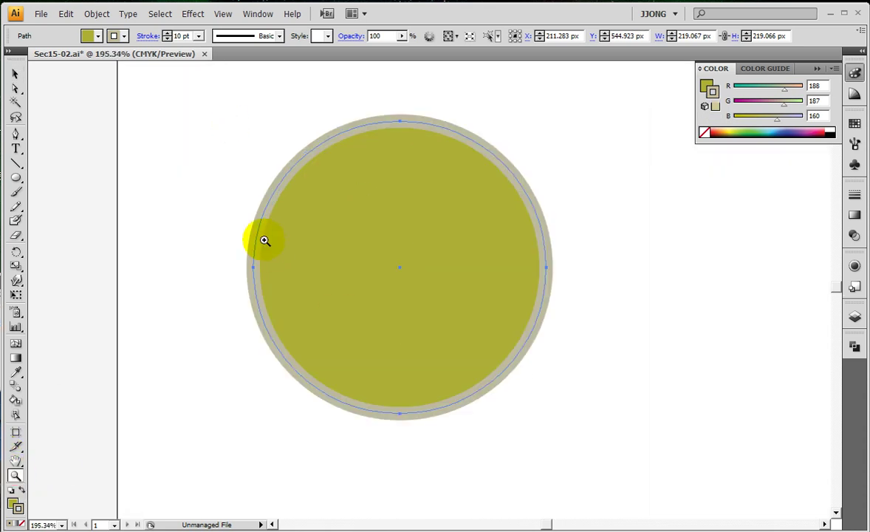
Lighten the circle's outline to a paler beige-grey
double_click(18, 509)
left_click(275, 218)
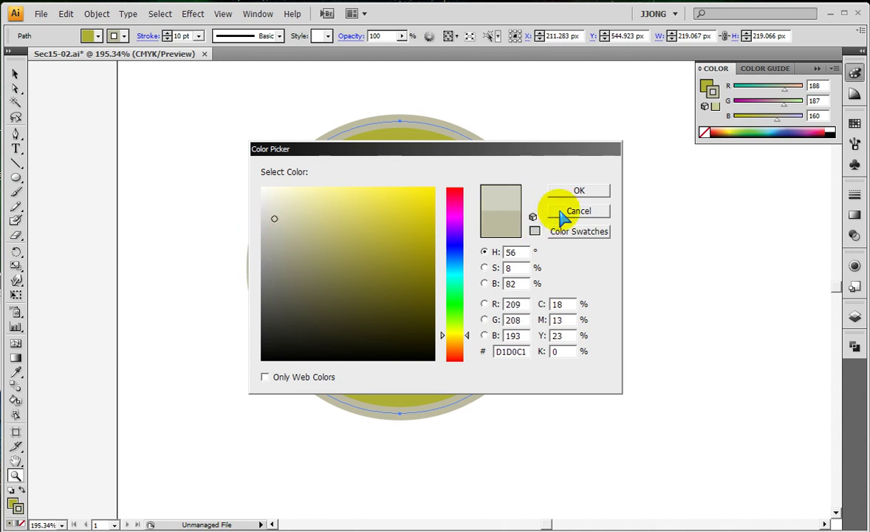
left_click(579, 190)
left_click(15, 73)
left_click(144, 133)
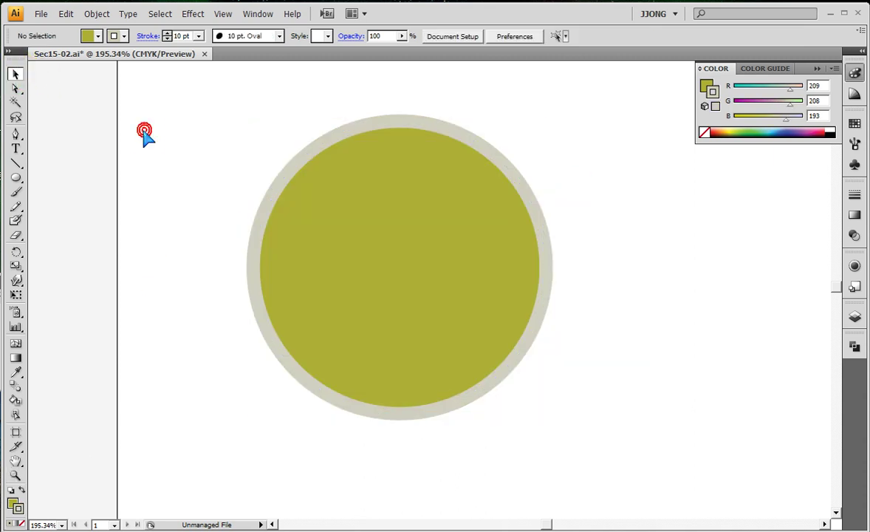
key("ctrl+y")
key("ctrl+y")
key("ctrl+y")
key("ctrl+y")
Send the olive circle to the back behind the teepee artwork and return to 100% zoom
left_click(16, 475)
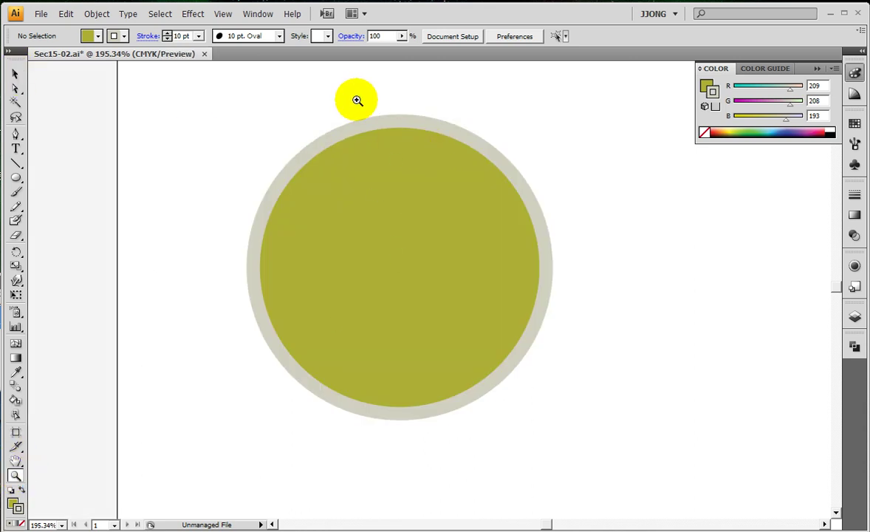
left_click_drag(357, 99, 546, 235)
left_click(14, 74)
left_click(371, 250)
left_click(481, 268)
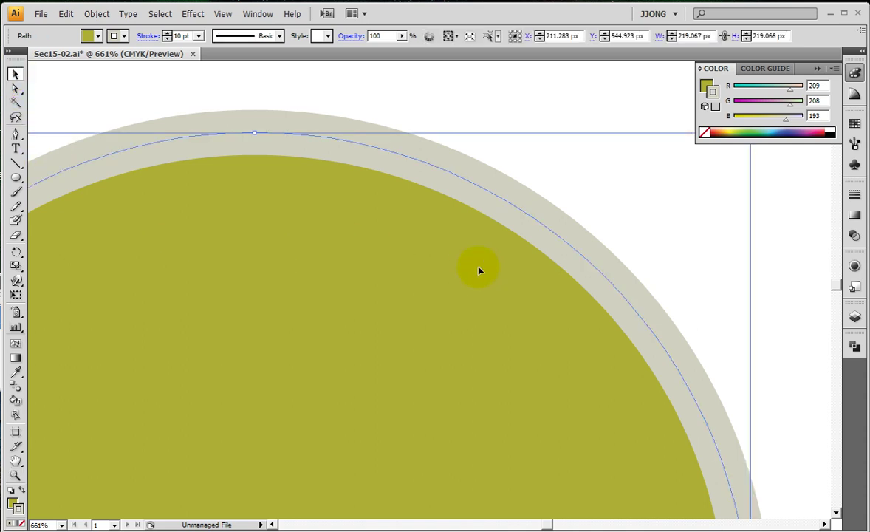
right_click(479, 270)
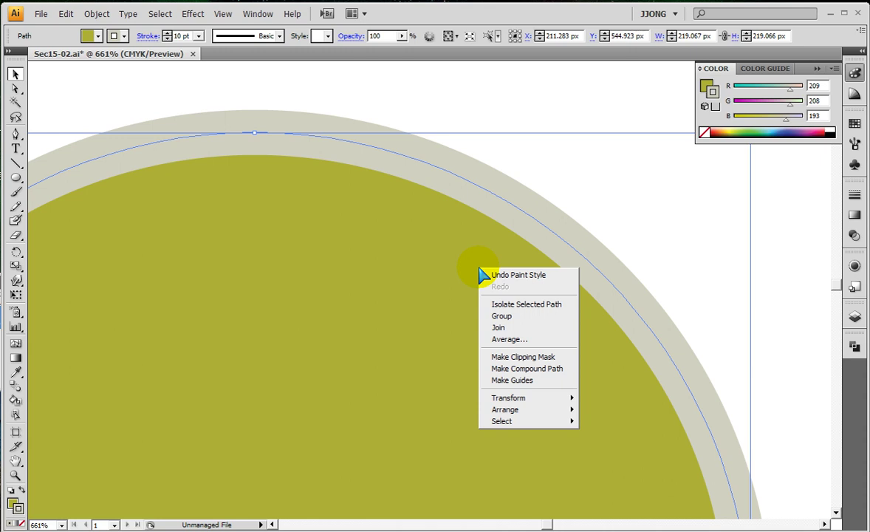
mouse_move(506, 410)
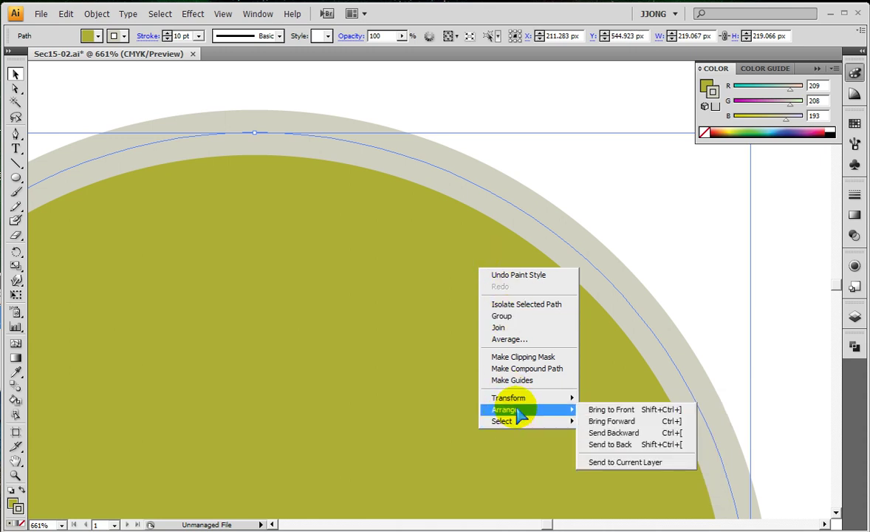
left_click(640, 445)
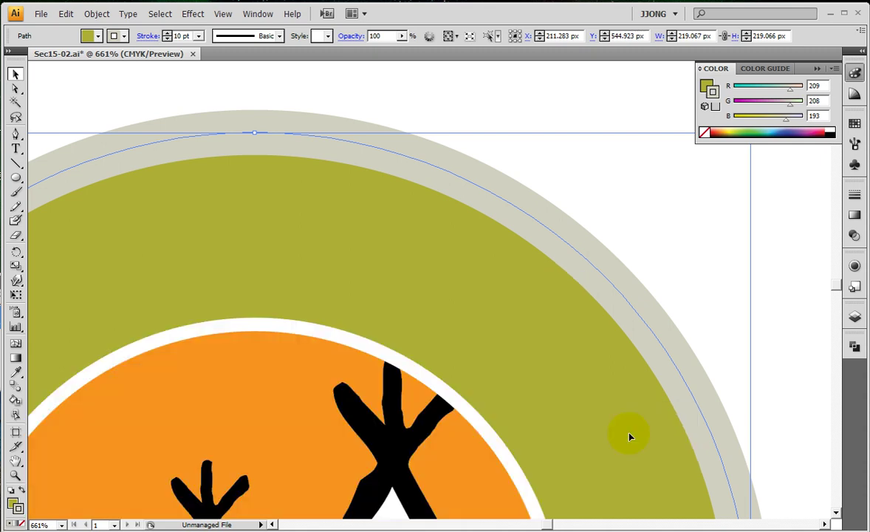
key("ctrl+1")
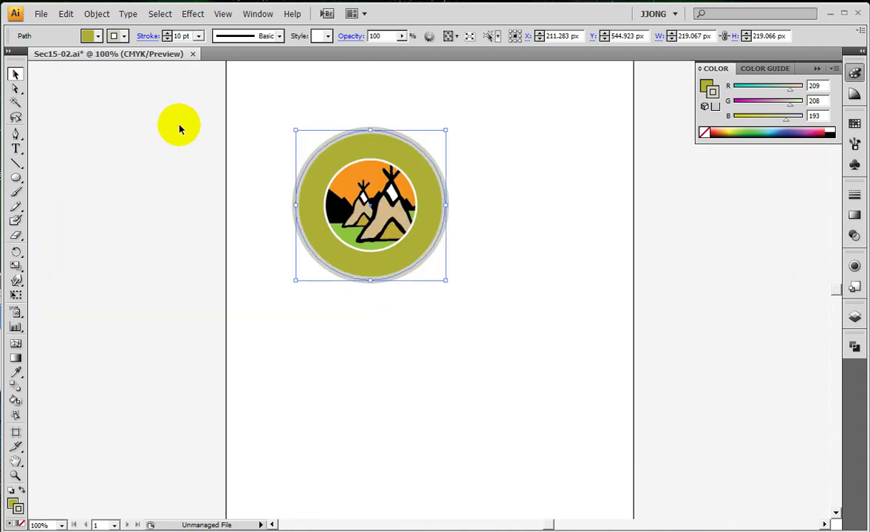
Move the olive circle up-left off the badge, select both circles, and show the Align To options
left_click(15, 475)
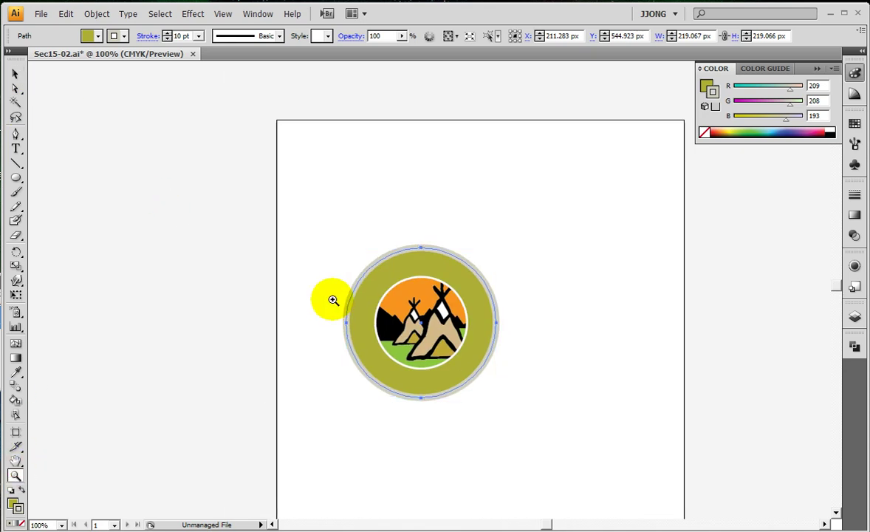
left_click(16, 73)
left_click_drag(373, 259, 281, 256)
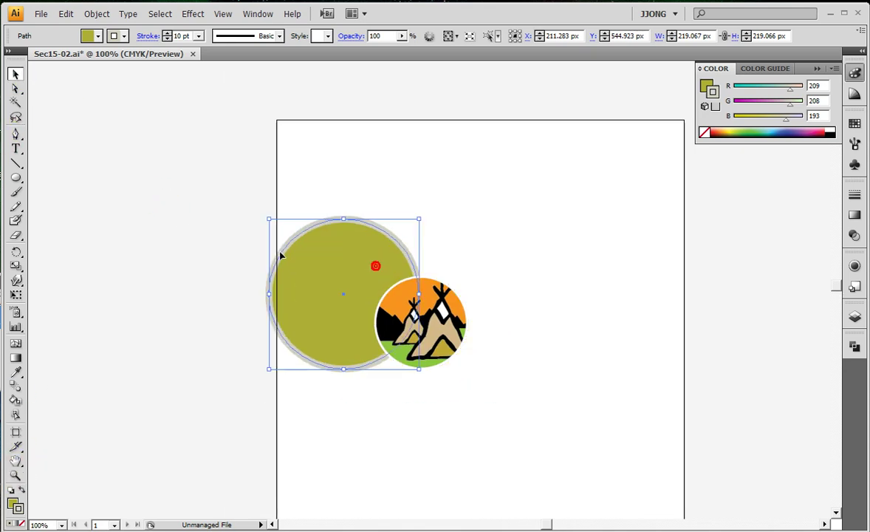
left_click(16, 475)
left_click_drag(248, 204, 551, 459)
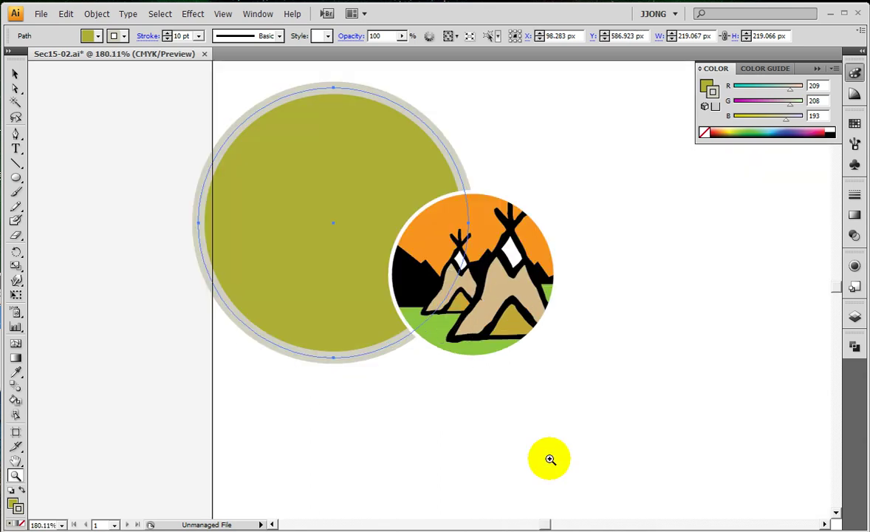
left_click(14, 74)
mouse_move(120, 137)
left_mouse_down()
mouse_move(537, 361)
mouse_move(576, 288)
left_mouse_up()
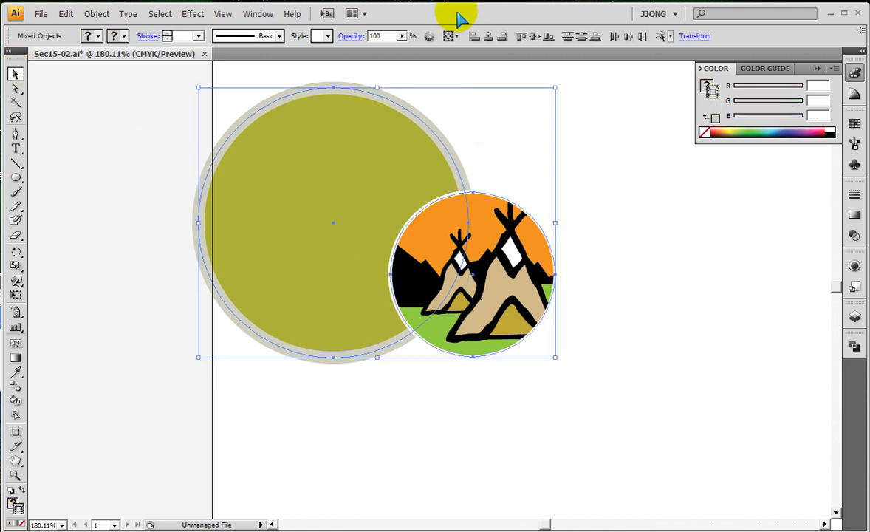
left_click(453, 35)
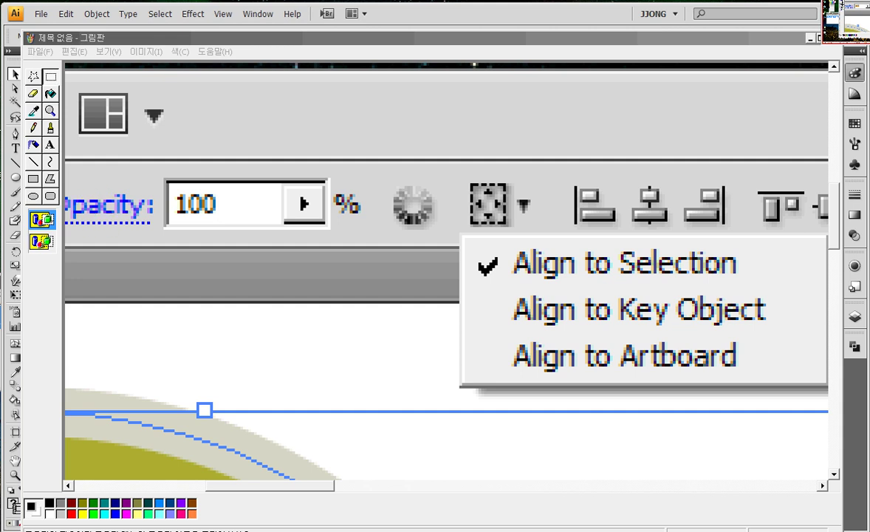
On the Align capture in Paint, box Horizontal Align Center and Vertical Align Center in red
left_click_drag(431, 169, 539, 241)
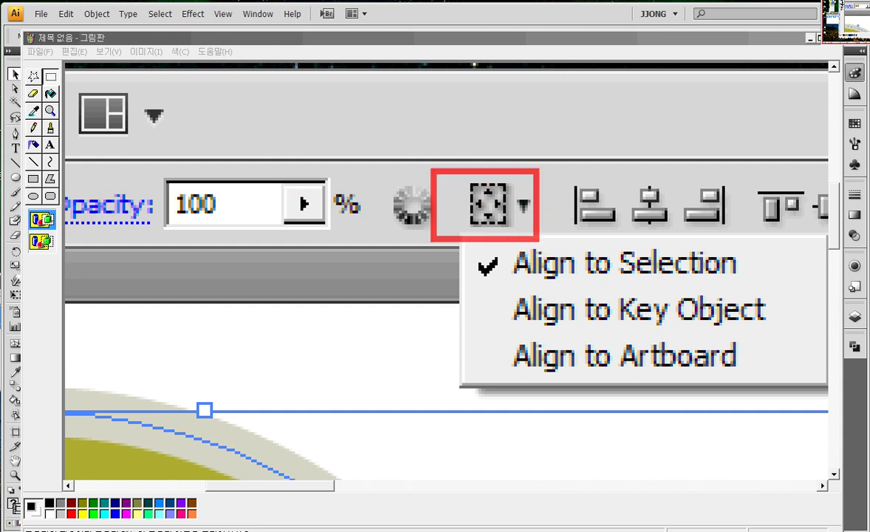
left_click_drag(447, 215, 809, 417)
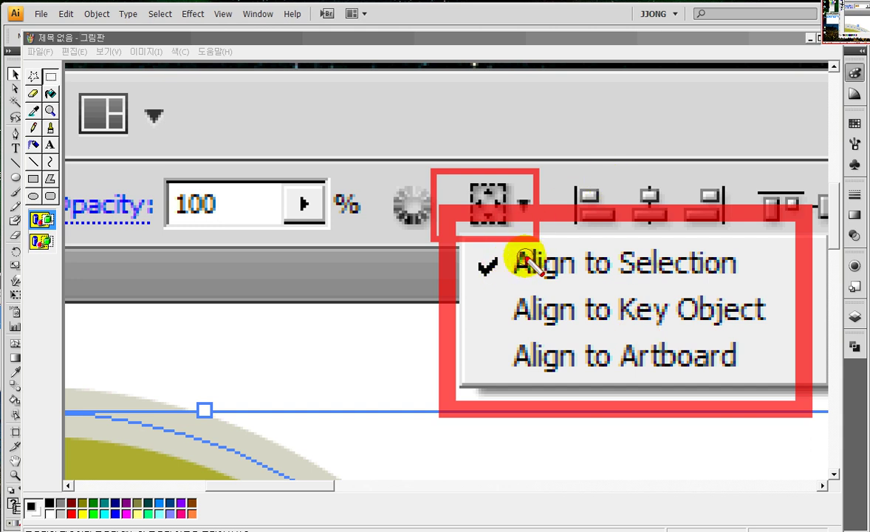
mouse_move(470, 233)
left_mouse_down()
mouse_move(625, 288)
mouse_move(761, 289)
left_mouse_up()
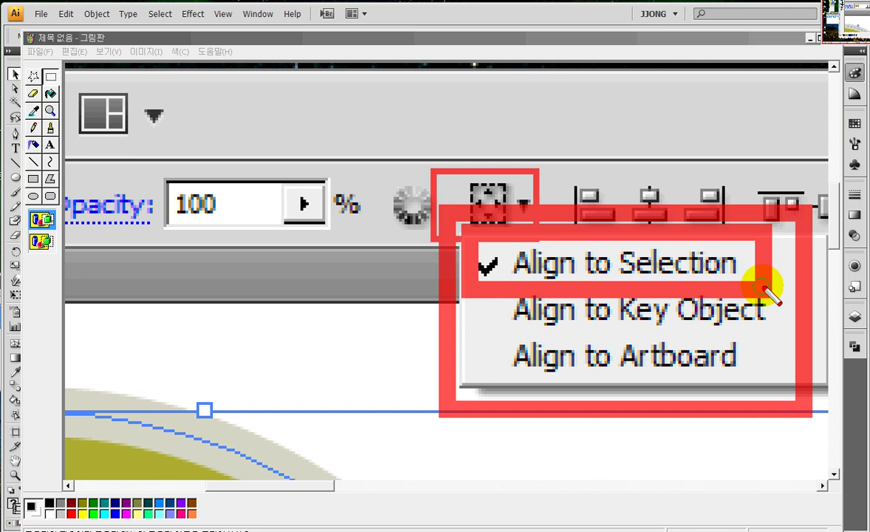
key("Escape")
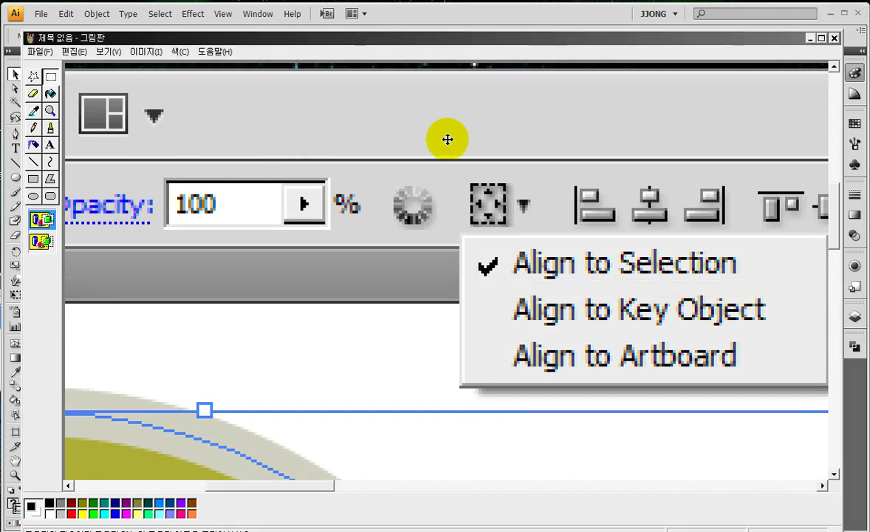
left_click_drag(582, 238, 281, 247)
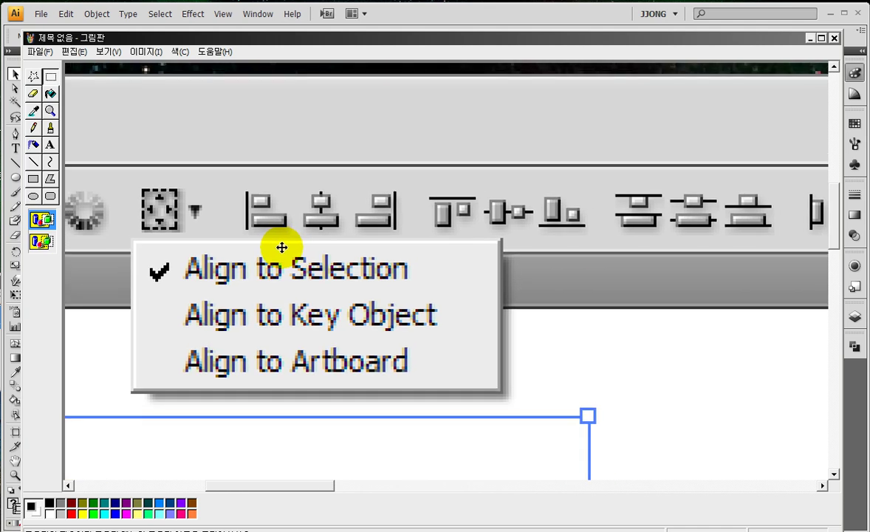
left_click_drag(299, 179, 351, 244)
left_click_drag(474, 174, 531, 250)
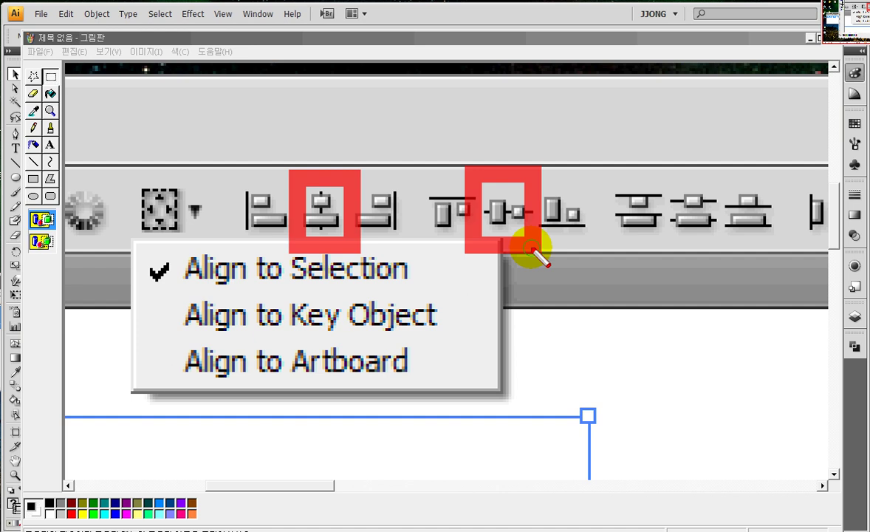
key("Escape")
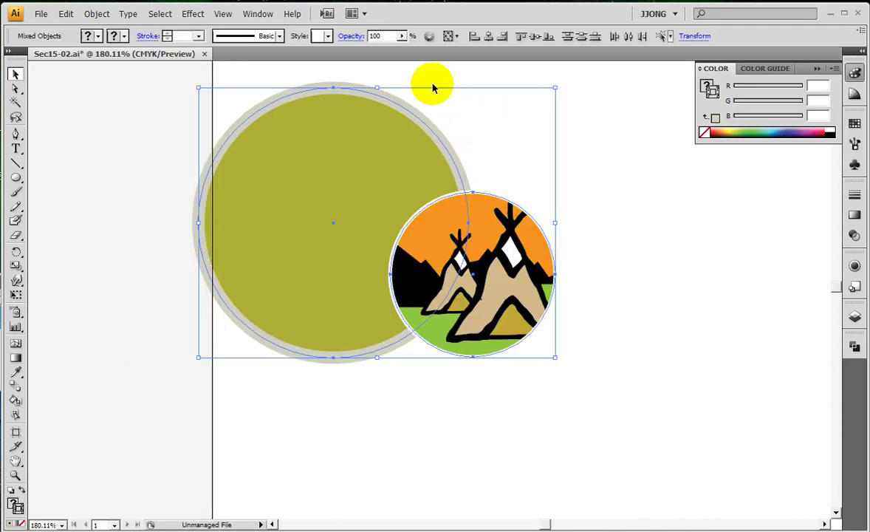
Centre the teepee circle and olive circle on each other horizontally and vertically
left_click(488, 36)
left_click(535, 35)
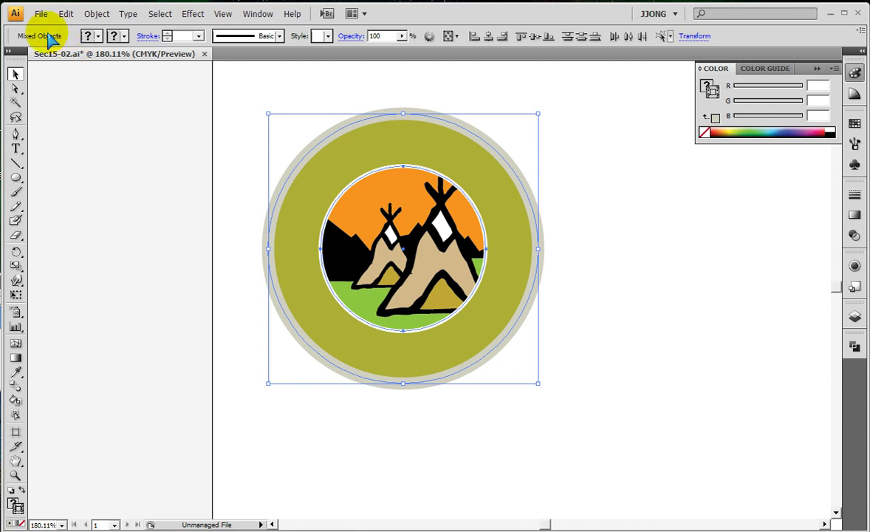
left_click(526, 135)
Set the outer circle's outline weight to 5 pt, then select both circles
left_click(475, 134)
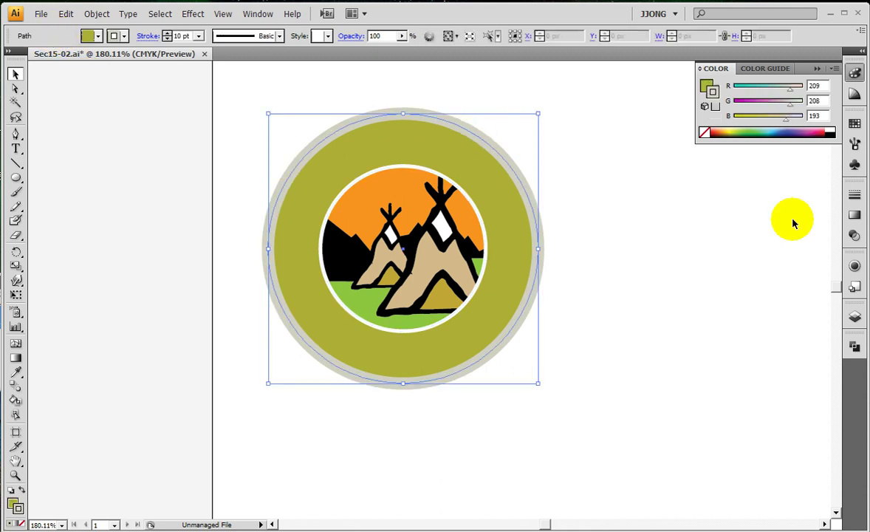
left_click(855, 195)
left_click(768, 206)
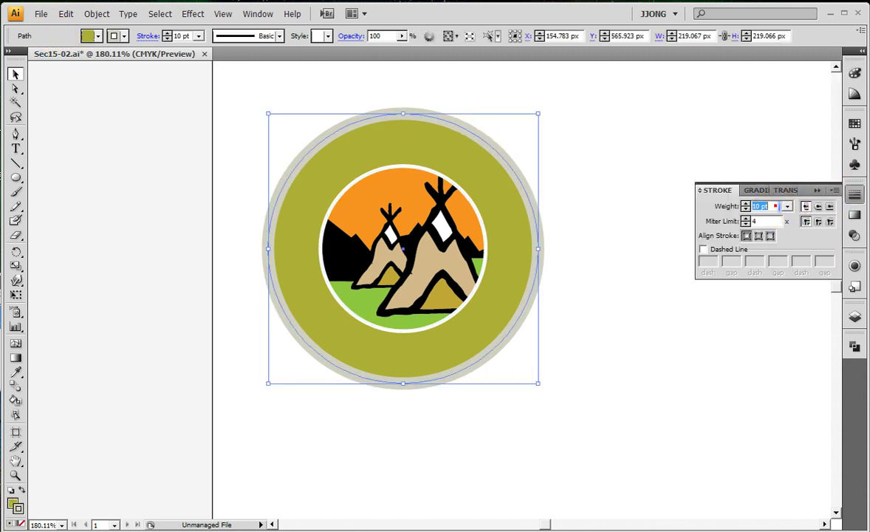
type("5")
key("Return")
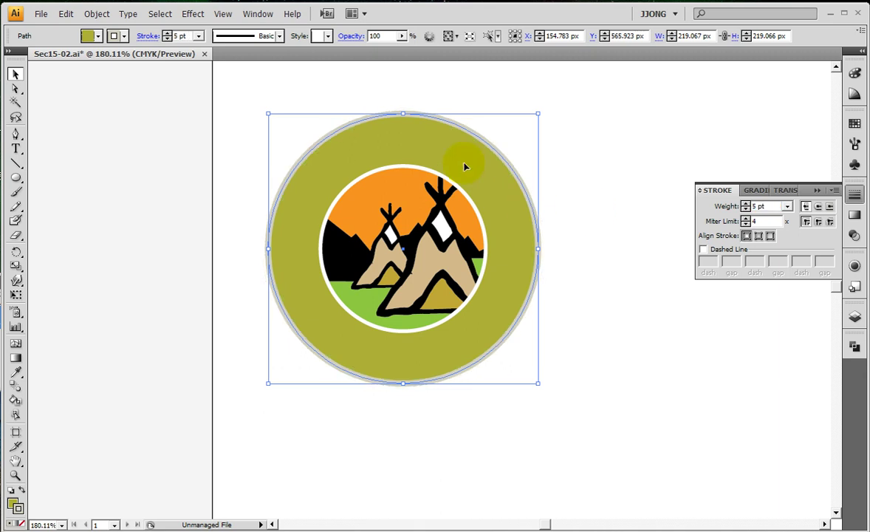
left_click_drag(214, 100, 502, 296)
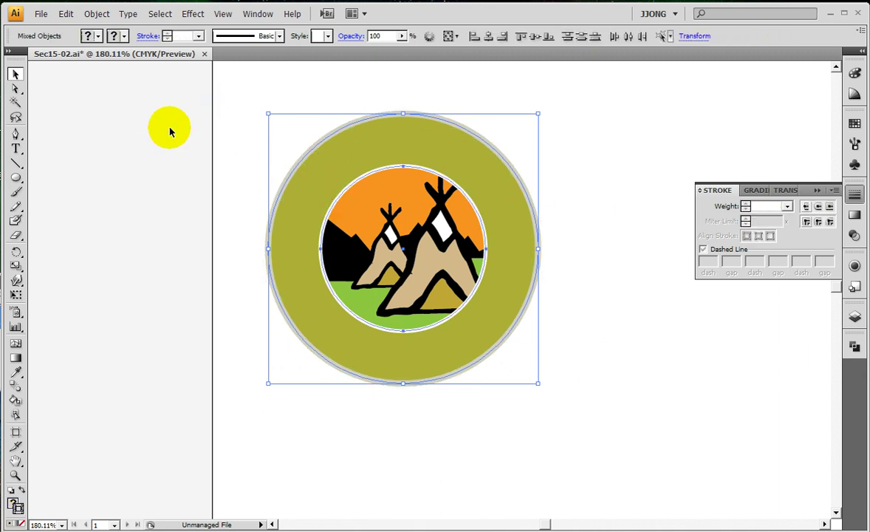
left_click(97, 14)
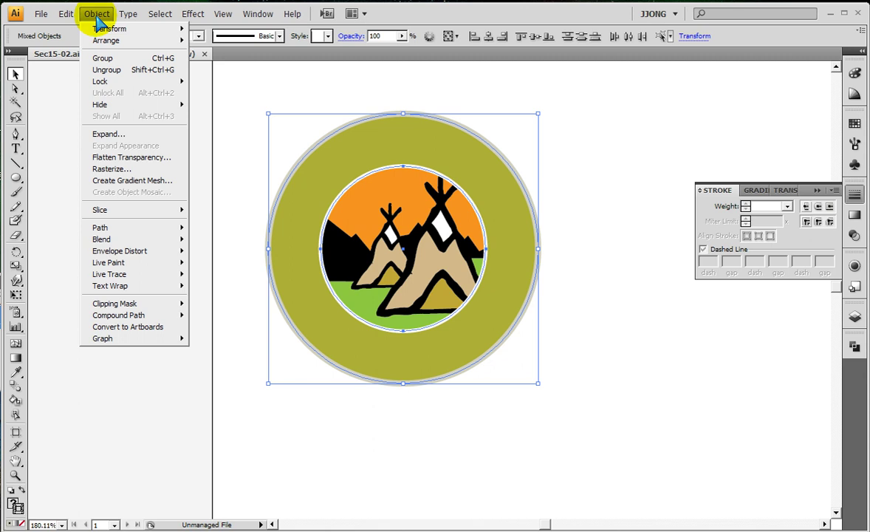
mouse_move(100, 81)
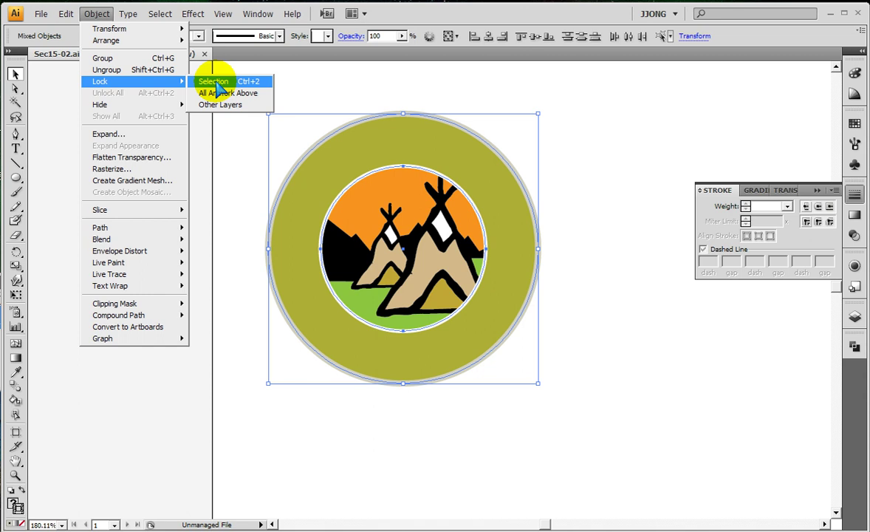
Lock both badge circles and switch to Outline view
left_click(215, 83)
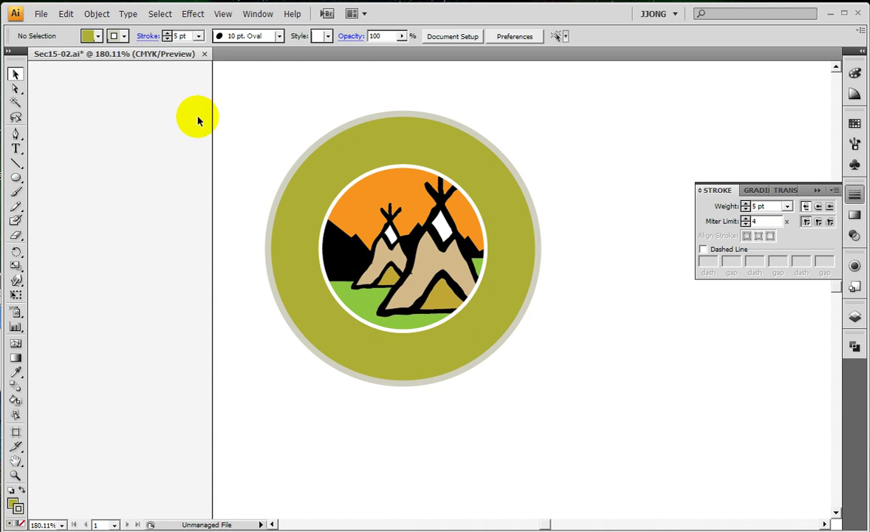
key("ctrl+y")
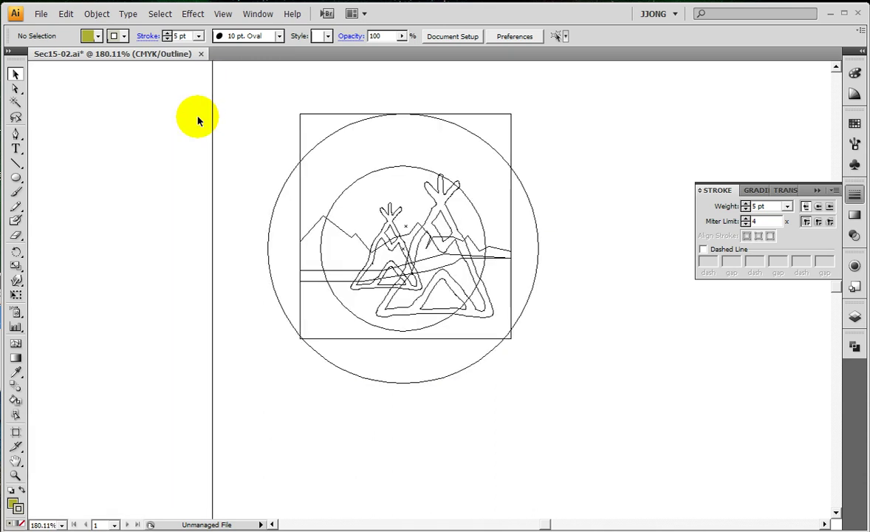
scroll(163, 135, "down", 1)
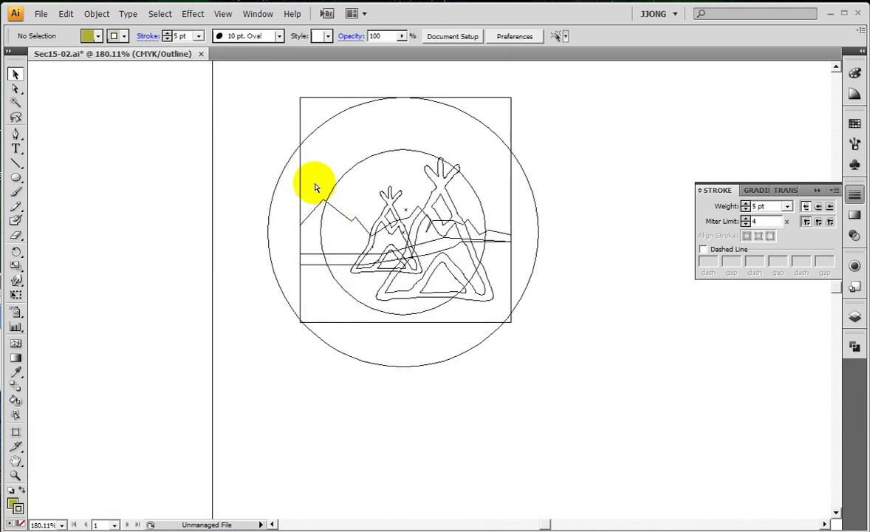
Draw an on-screen annotation ring around the inner tent circle
key("shift+b")
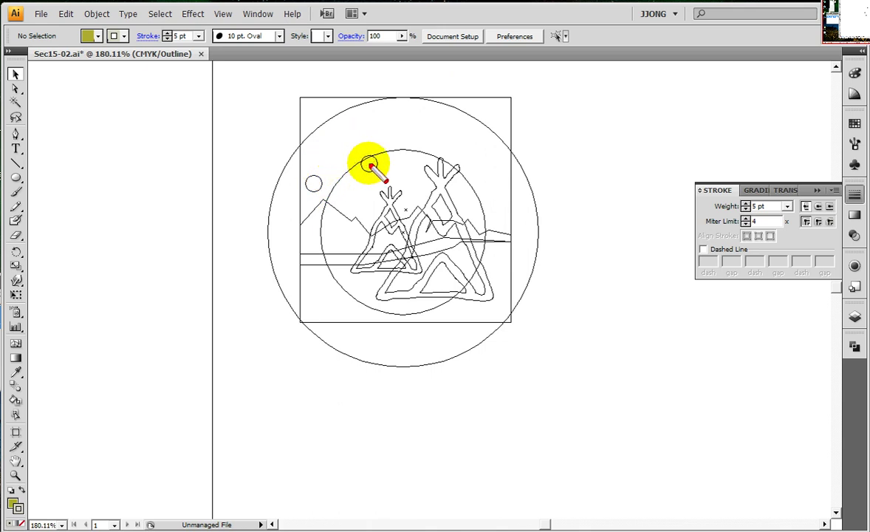
left_click_drag(354, 149, 286, 279)
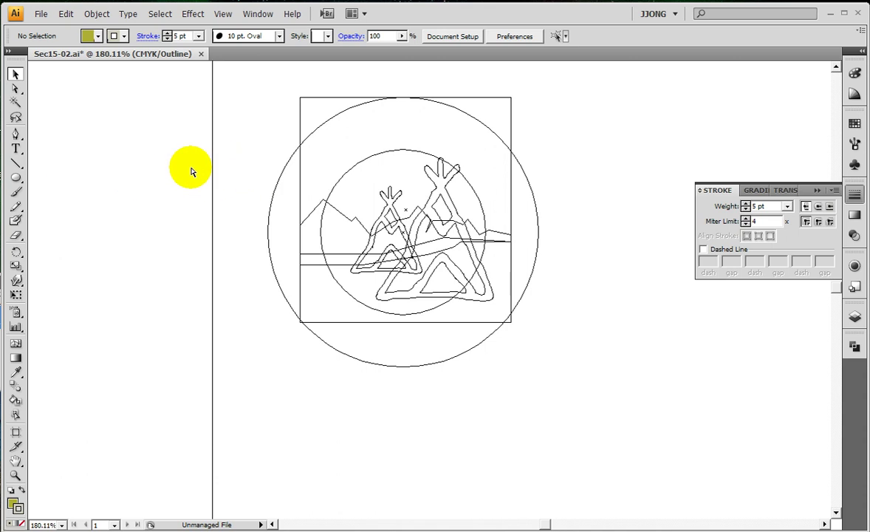
left_click_drag(316, 148, 506, 350)
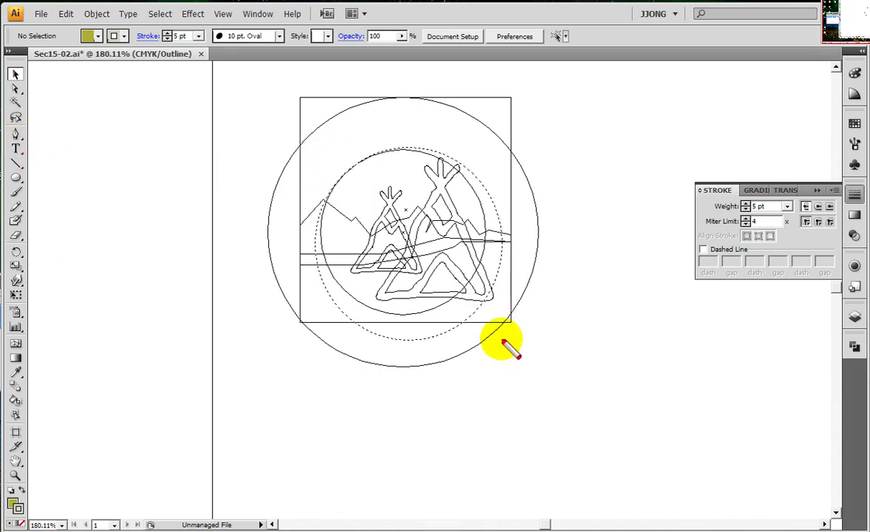
mouse_move(488, 298)
left_mouse_down()
mouse_move(374, 287)
mouse_move(352, 265)
left_mouse_up()
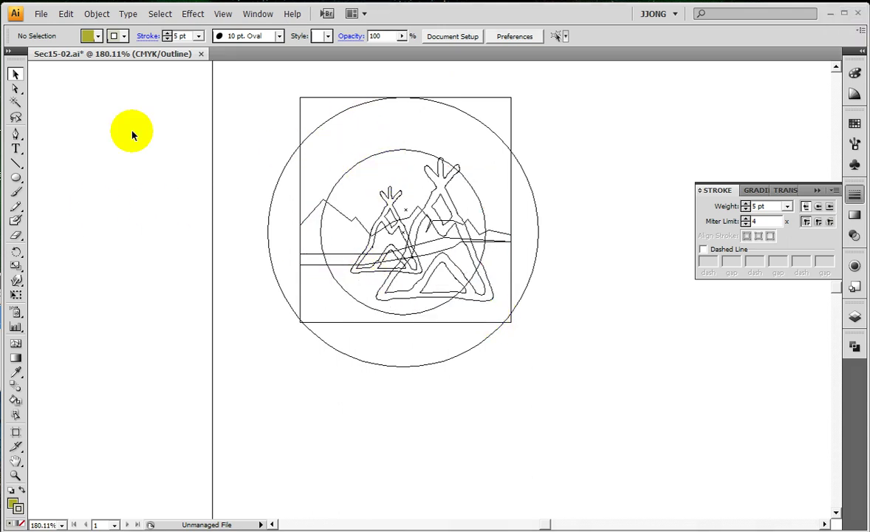
Draw a circle from the badge centre just outside the tent scene, then zoom in on it
left_click(15, 178)
left_click_drag(401, 230, 466, 325)
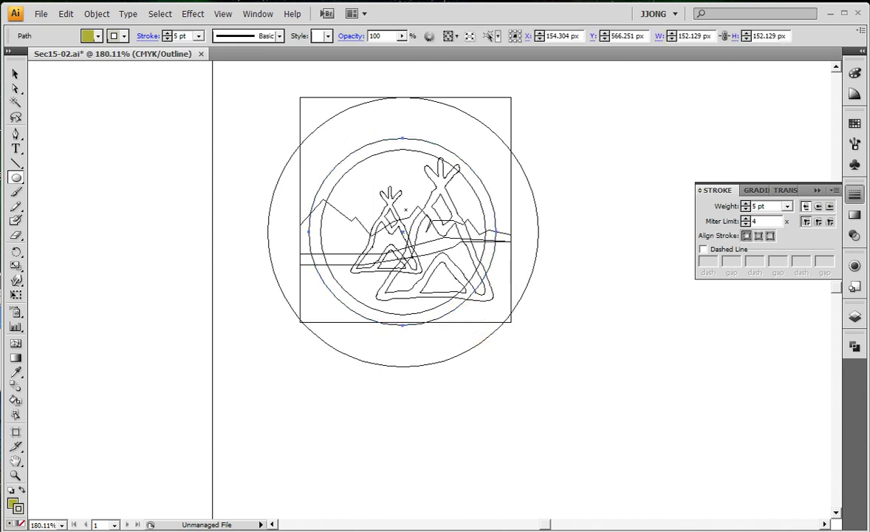
left_click(15, 475)
left_click_drag(265, 105, 609, 318)
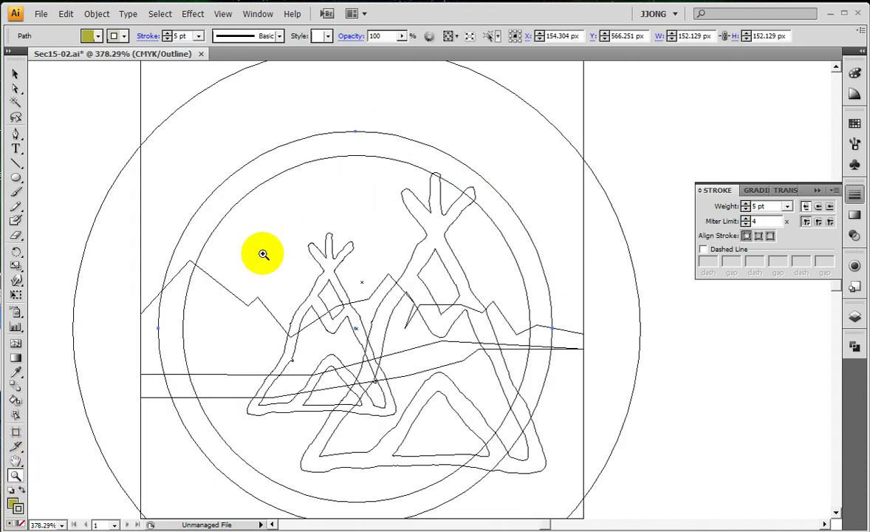
Mark points along the new circle's arc, toggle outline view, and pan the badge right
mouse_move(437, 148)
left_mouse_down()
mouse_move(462, 190)
mouse_move(445, 152)
left_mouse_up()
left_click(467, 164)
left_click(504, 198)
left_click(518, 225)
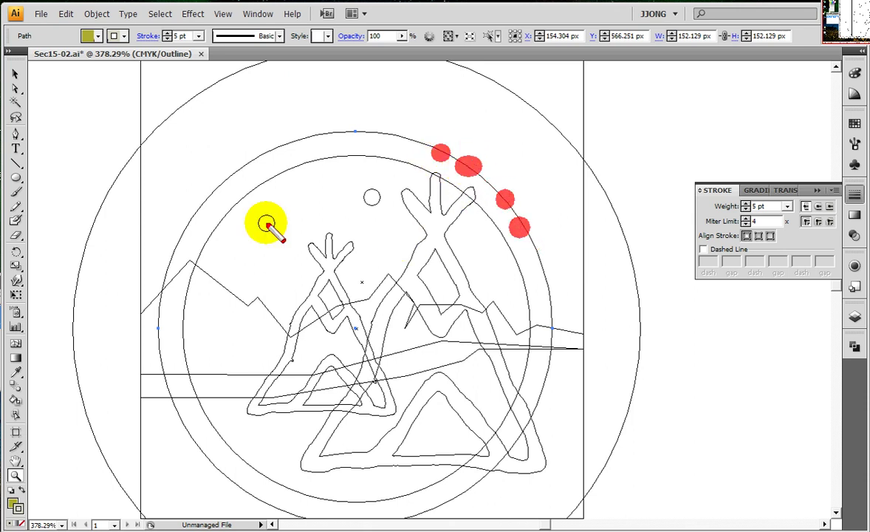
key("v")
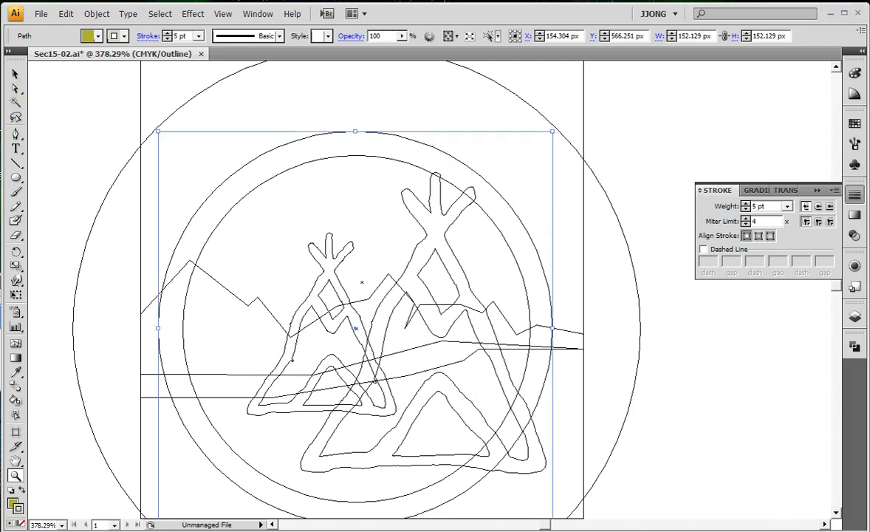
key("ctrl+y")
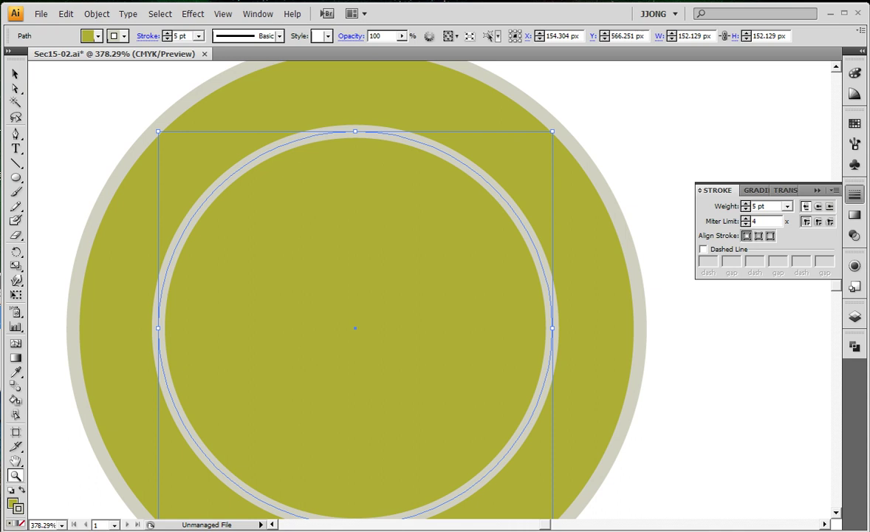
key("ctrl+y")
key("ctrl+y")
key("ctrl+y")
key("ctrl+y")
key("ctrl+y")
key("ctrl+y")
key("ctrl+y")
key("ctrl+y")
mouse_move(180, 201)
left_mouse_down()
mouse_move(291, 180)
mouse_move(314, 209)
mouse_move(281, 66)
mouse_move(342, 249)
left_mouse_up()
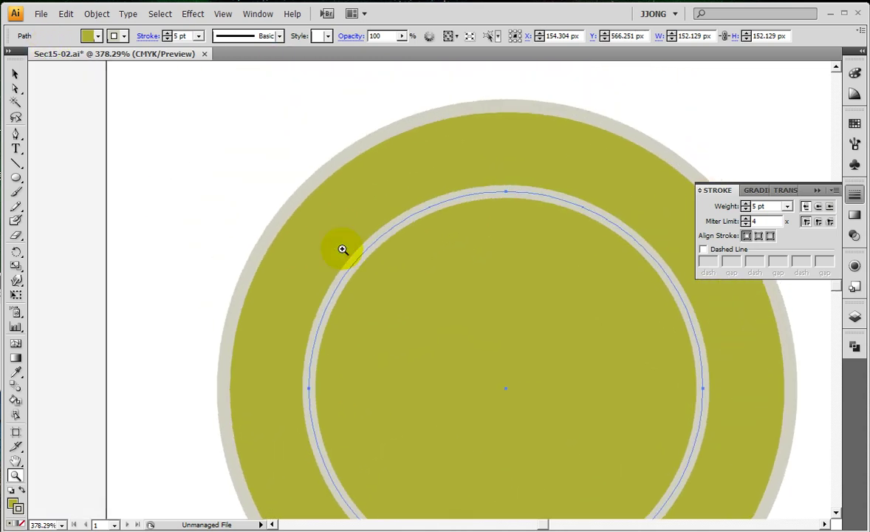
At 100% view, draw a 196 px circle left of the artboard with a crimson outline
left_click(16, 149)
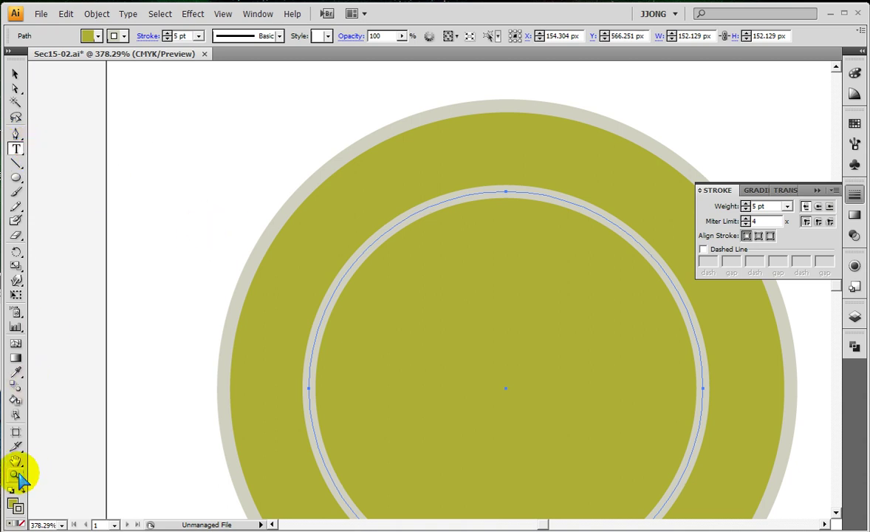
double_click(15, 475)
left_click_drag(240, 372, 488, 320)
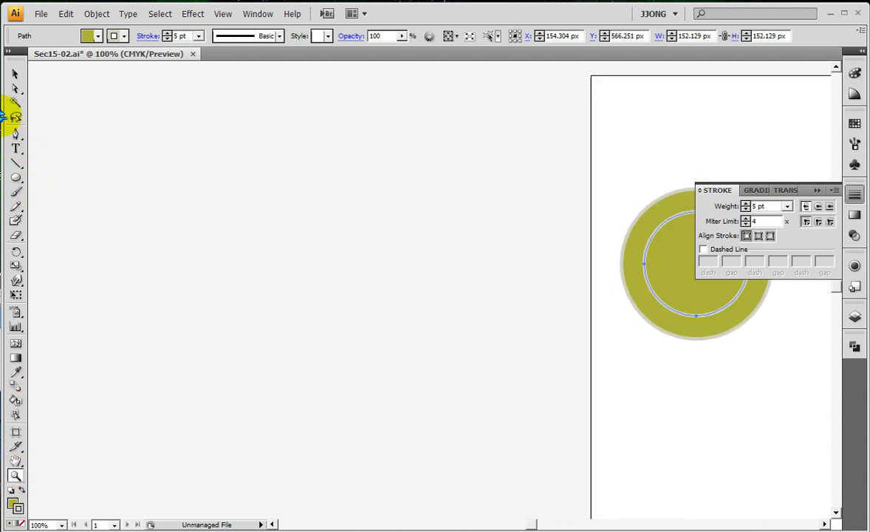
left_click(16, 177)
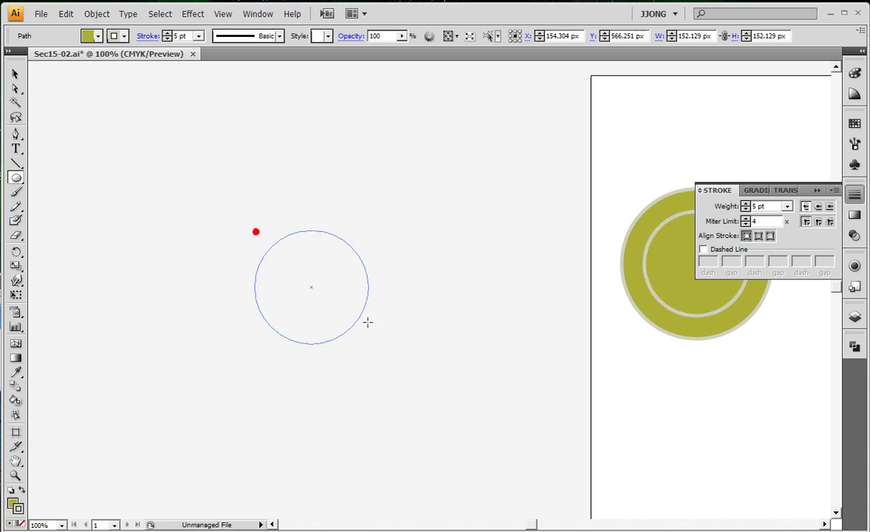
left_click_drag(255, 231, 390, 364)
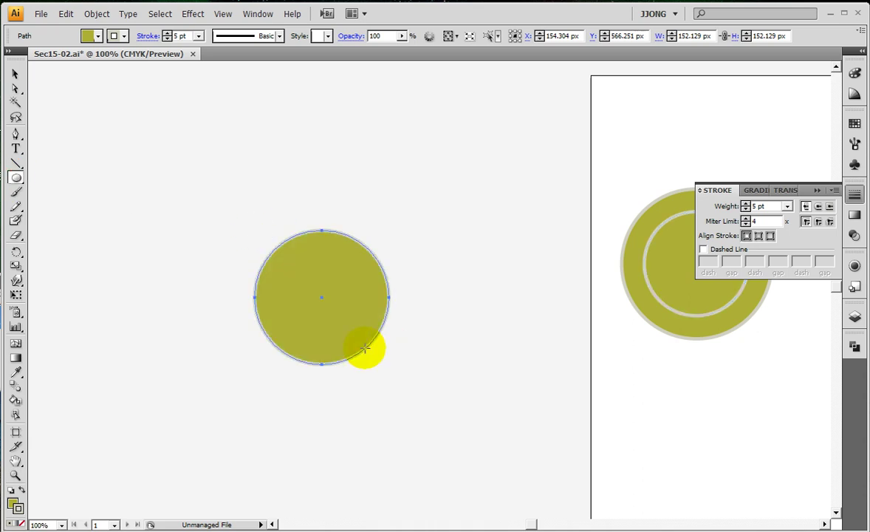
left_click(855, 123)
left_click(797, 131)
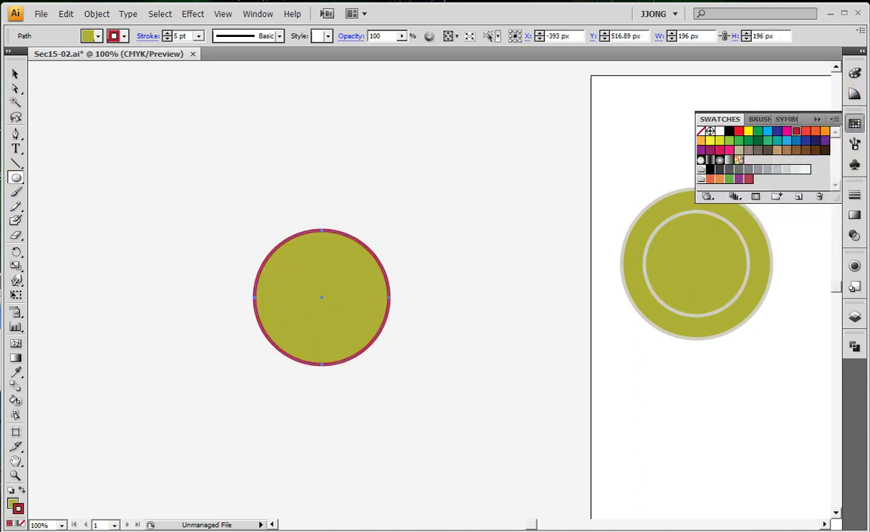
left_click(15, 475)
left_click(229, 189)
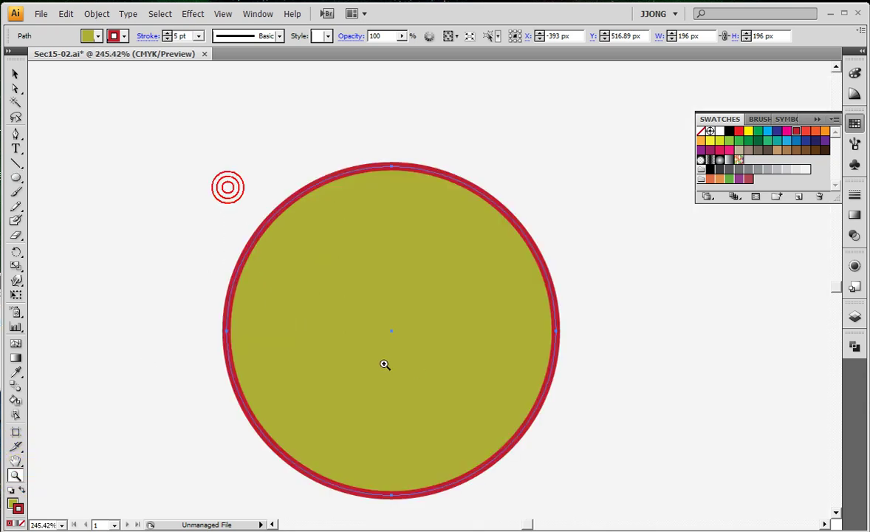
left_click(18, 149)
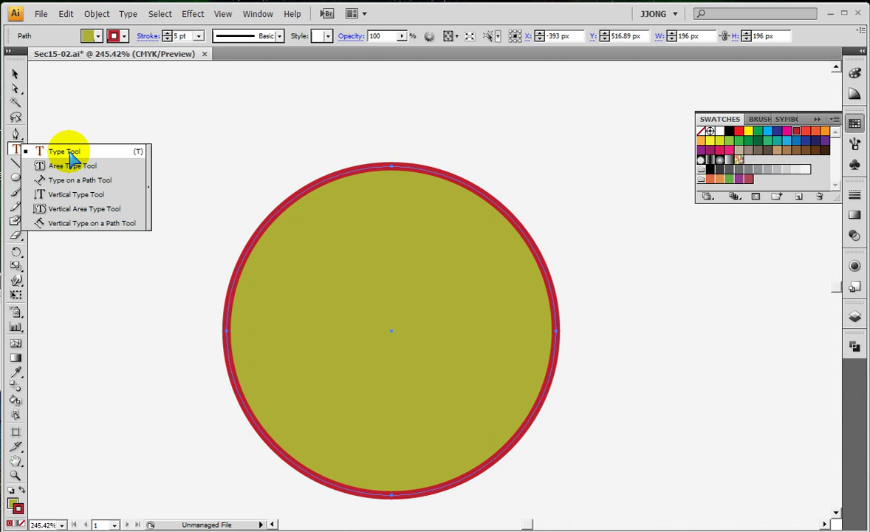
Choose the Type Tool from the type tools flyout
left_click(72, 157)
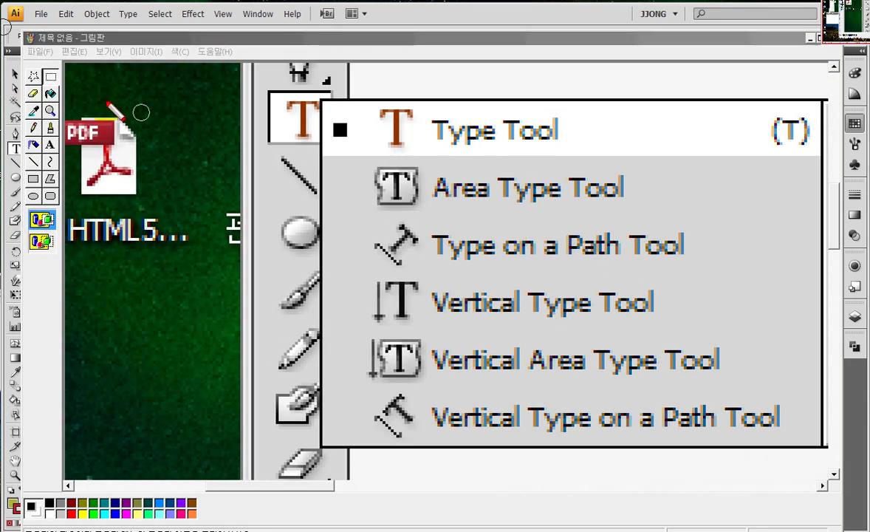
Box the top three type tool options in red and mark each option row
left_click_drag(314, 104, 722, 282)
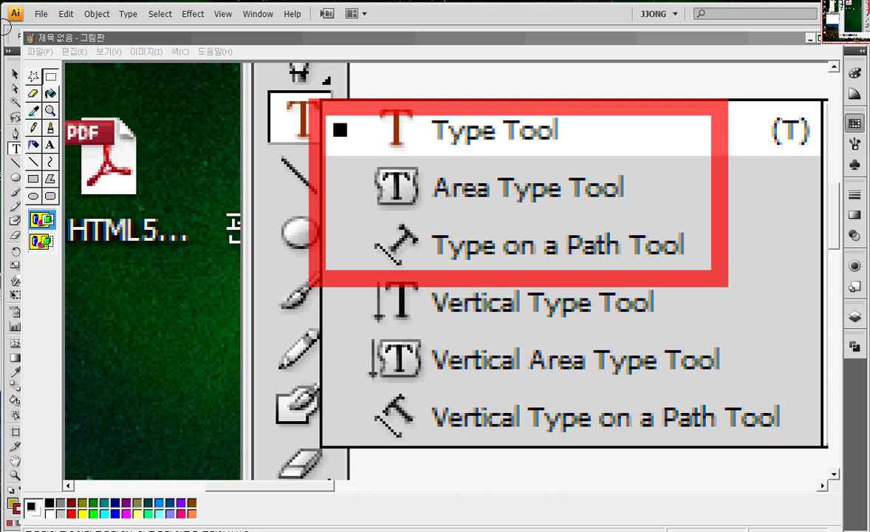
left_click_drag(342, 136, 386, 140)
left_click_drag(410, 144, 450, 148)
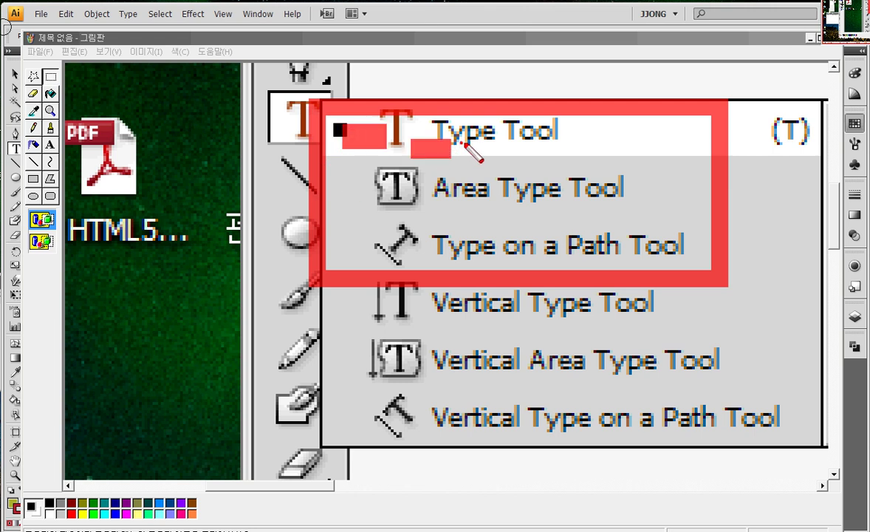
left_click_drag(519, 141, 584, 144)
left_click(636, 142)
left_click_drag(398, 170, 414, 180)
left_click_drag(434, 185, 480, 186)
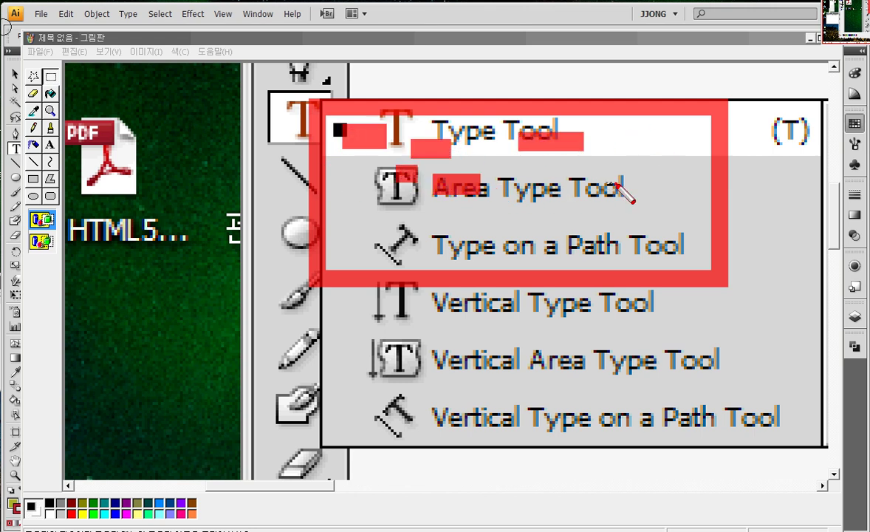
left_click_drag(632, 187, 600, 178)
left_click_drag(402, 183, 416, 221)
left_click_drag(426, 210, 445, 212)
left_click_drag(546, 224, 659, 216)
left_click_drag(659, 179, 679, 197)
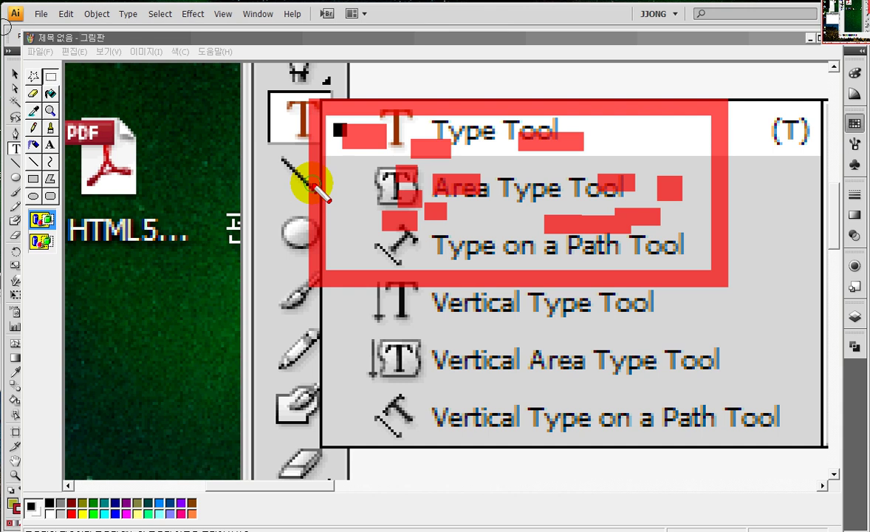
Scribble over the left icons, draw rays and underline the third option, then clear annotations
left_click_drag(281, 198, 325, 193)
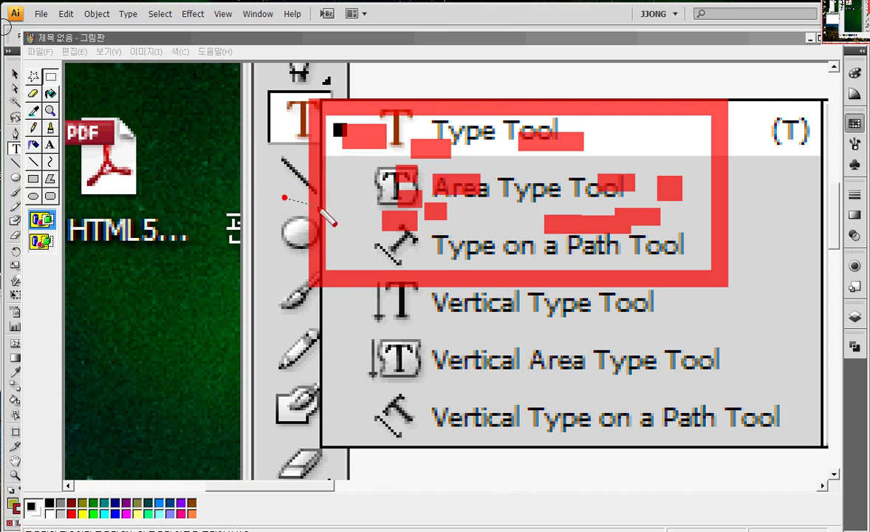
left_click_drag(284, 163, 340, 178)
left_click_drag(284, 122, 310, 133)
left_click_drag(331, 76, 341, 93)
left_click_drag(381, 57, 384, 96)
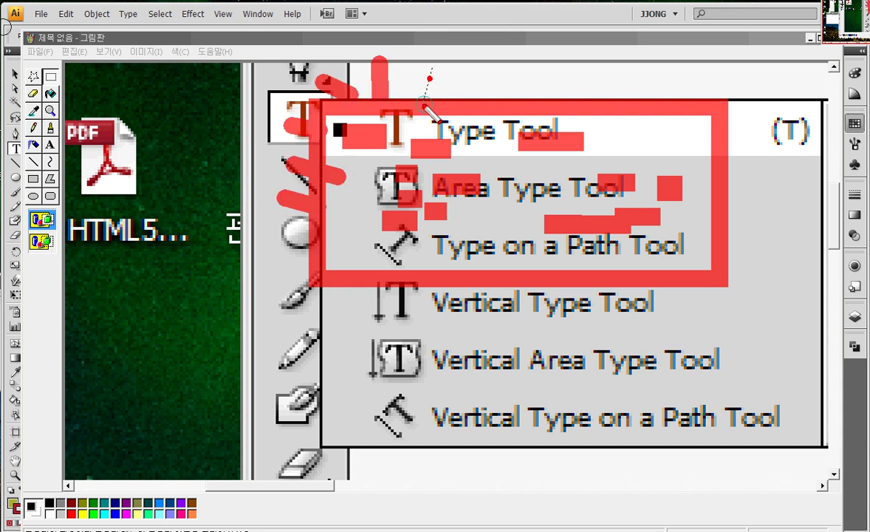
left_click_drag(433, 65, 428, 93)
left_click_drag(491, 71, 487, 92)
left_click_drag(551, 72, 543, 96)
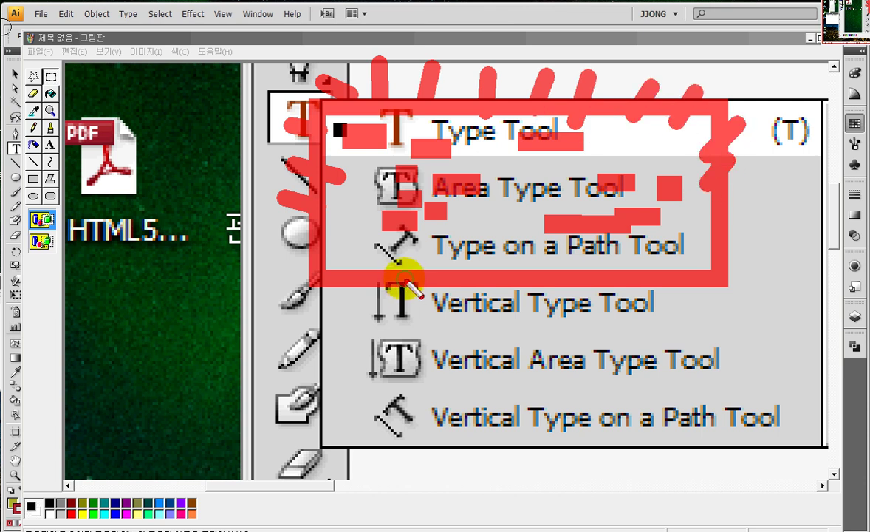
mouse_move(439, 252)
left_mouse_down()
mouse_move(458, 295)
mouse_move(460, 286)
left_mouse_up()
left_click_drag(473, 255, 491, 287)
left_click_drag(506, 258, 526, 288)
key("Escape")
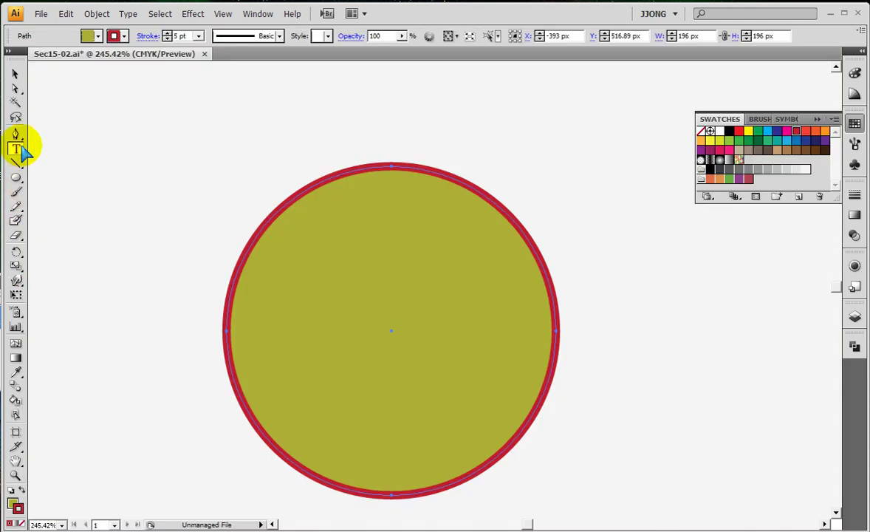
Start Type on a Path text on the circle's edge at 24 pt font size
left_click_drag(22, 150, 67, 179)
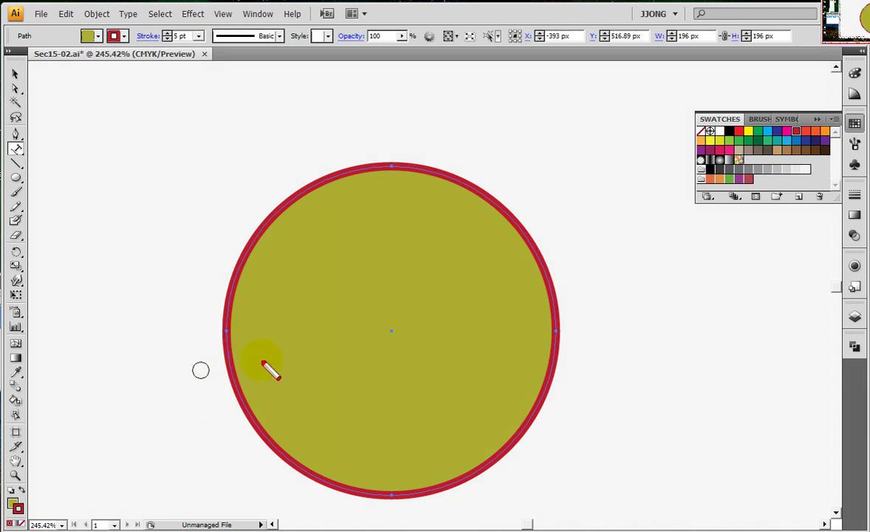
left_click_drag(192, 406, 262, 362)
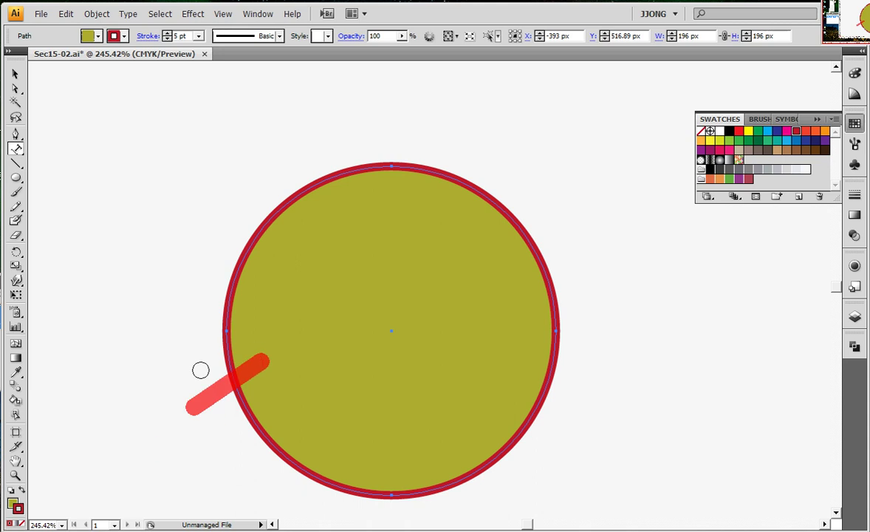
key("ctrl+z")
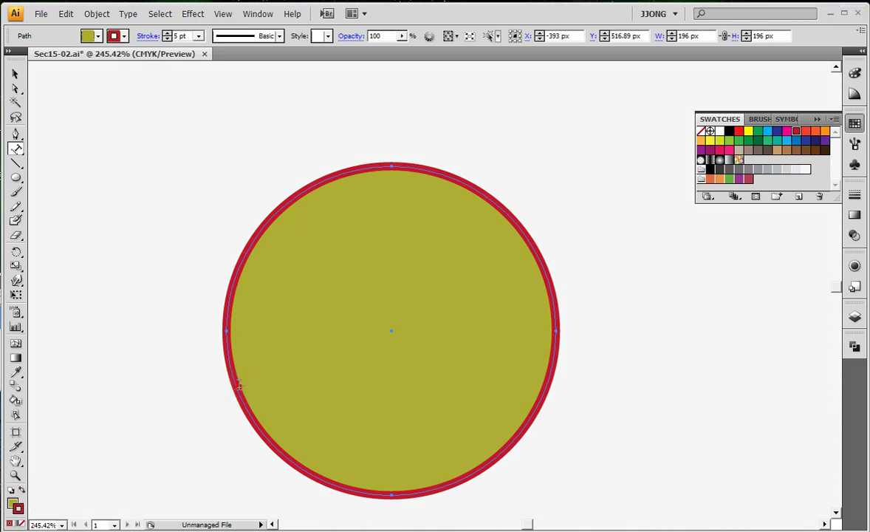
left_click(238, 386)
left_click(436, 35)
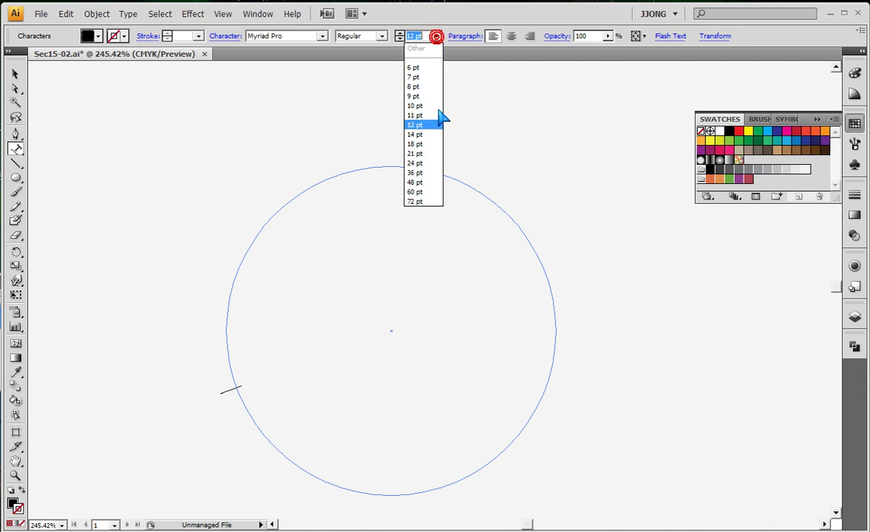
left_click(415, 190)
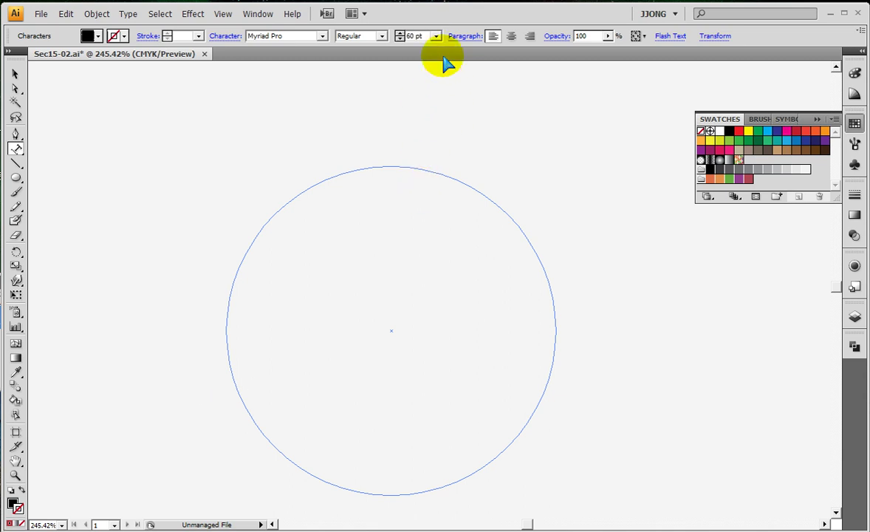
left_click(436, 36)
left_click(418, 164)
left_click(419, 170)
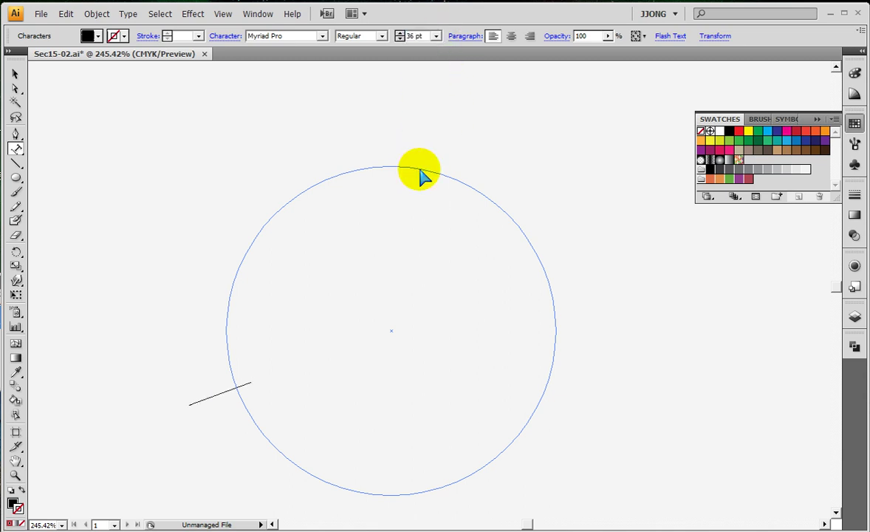
left_click(436, 35)
left_click(427, 167)
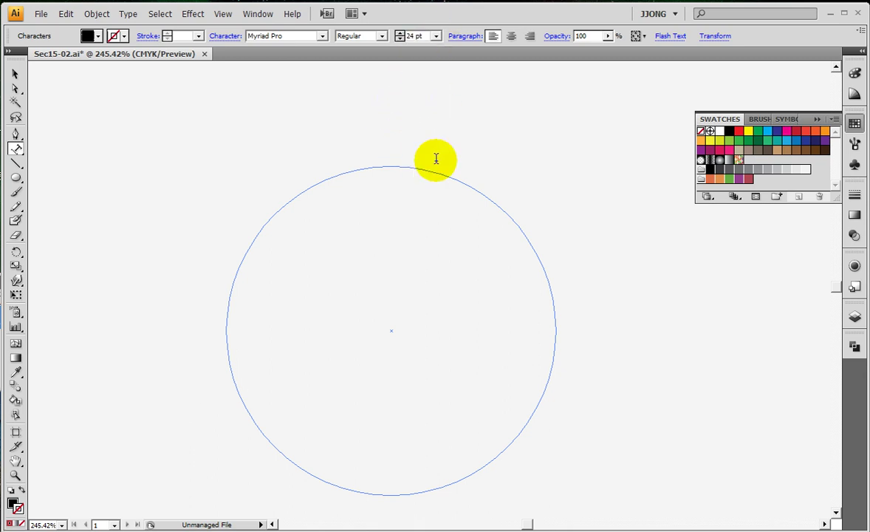
Type "Young Men's Christian Association" along the circle
type("Young")
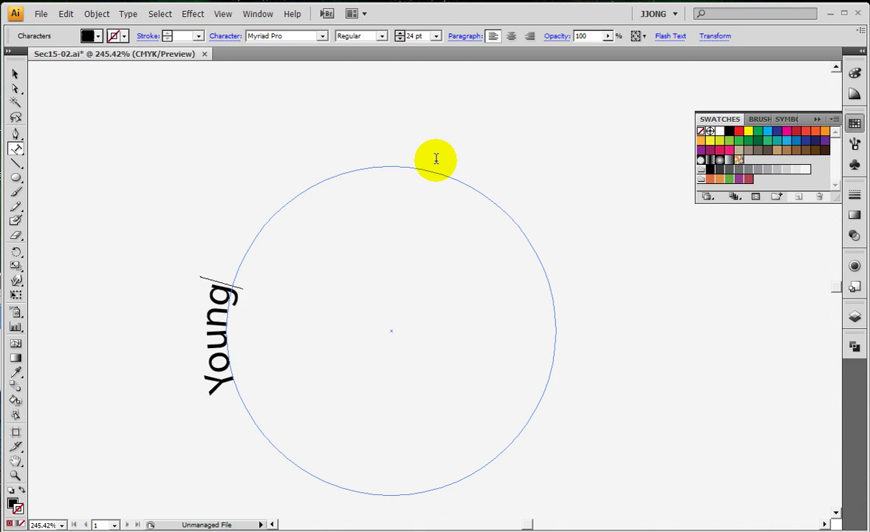
type(" Men's Christ")
key("BackSpace")
type("ian")
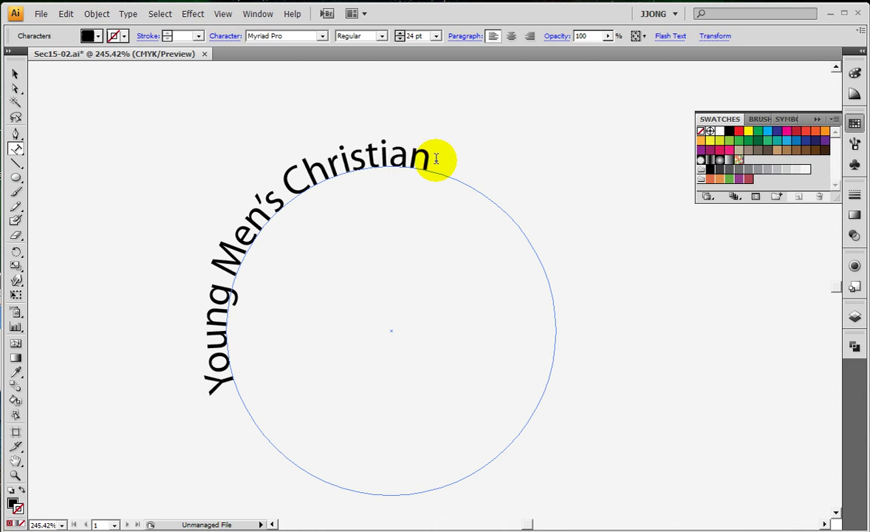
type(" As")
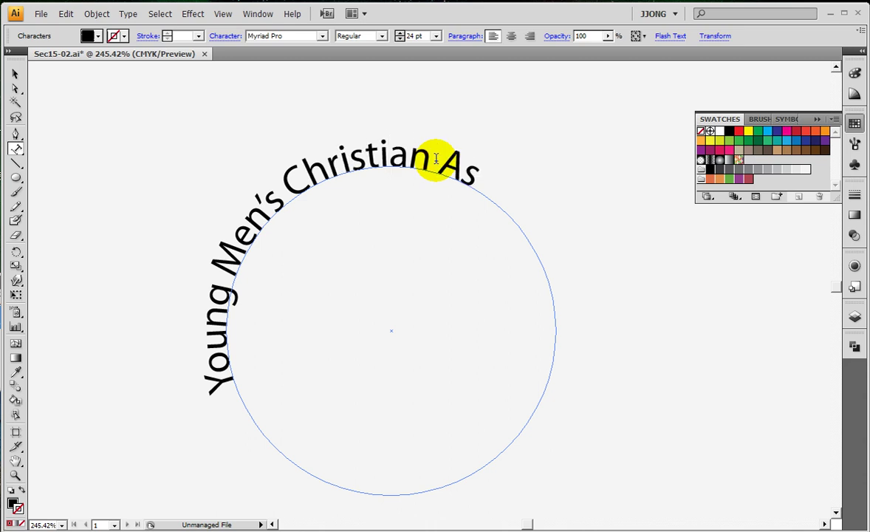
type("sociation")
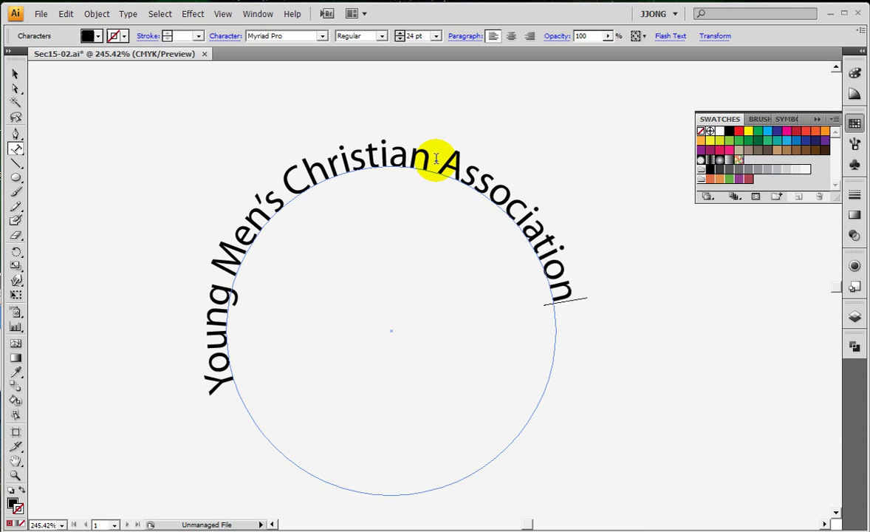
Finish editing the curved text, cancel the Move dialog, and switch to the Paint screenshot
double_click(15, 74)
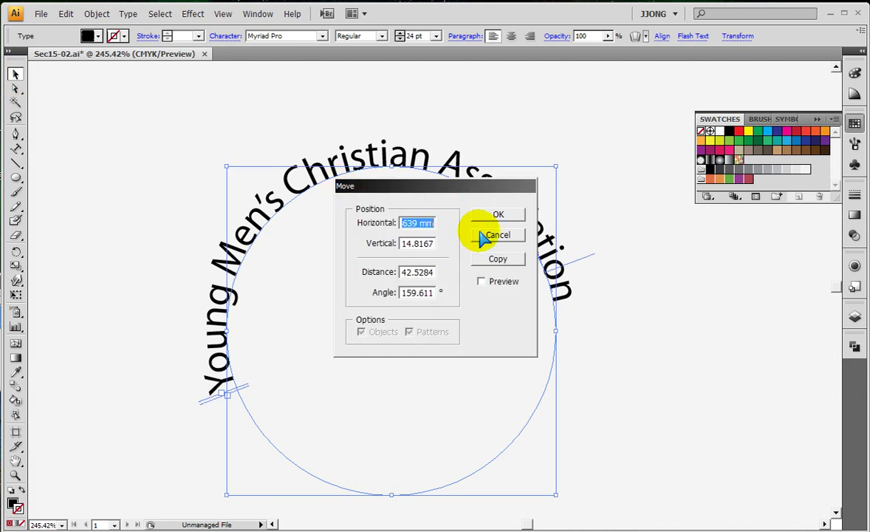
left_click(480, 232)
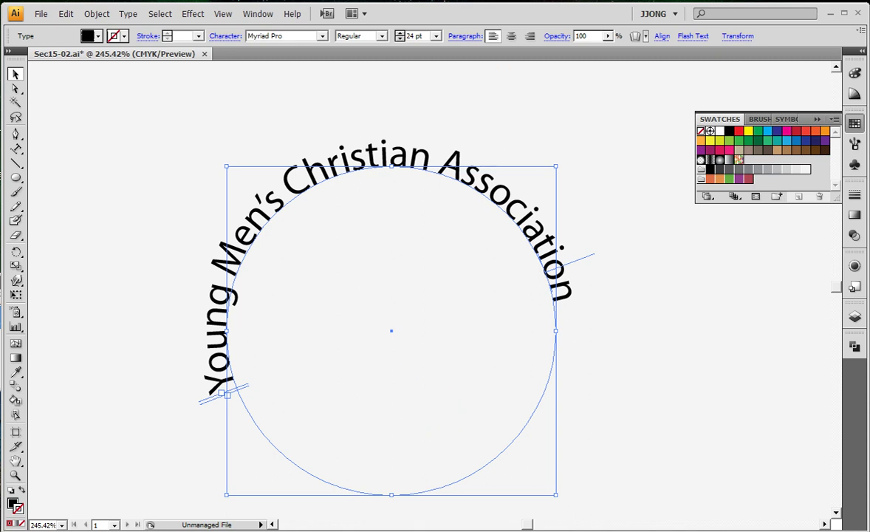
key("alt+Tab")
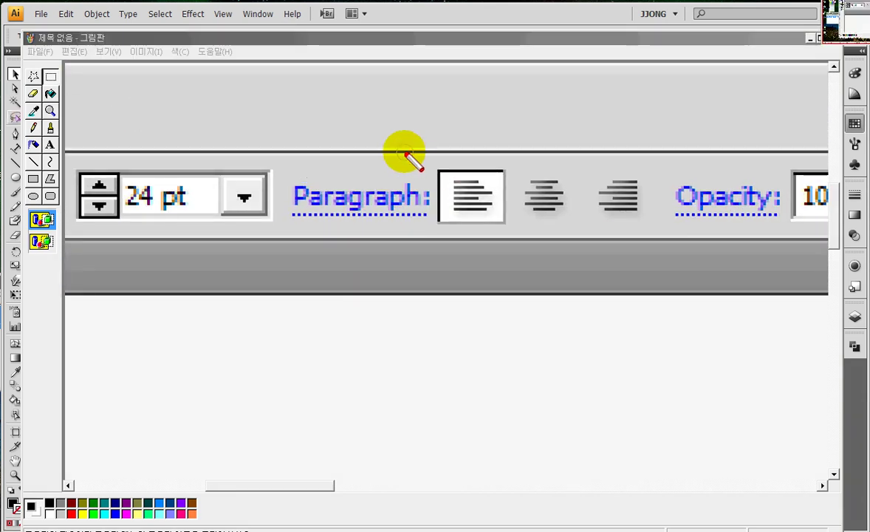
left_click_drag(405, 152, 695, 256)
left_click_drag(515, 121, 565, 300)
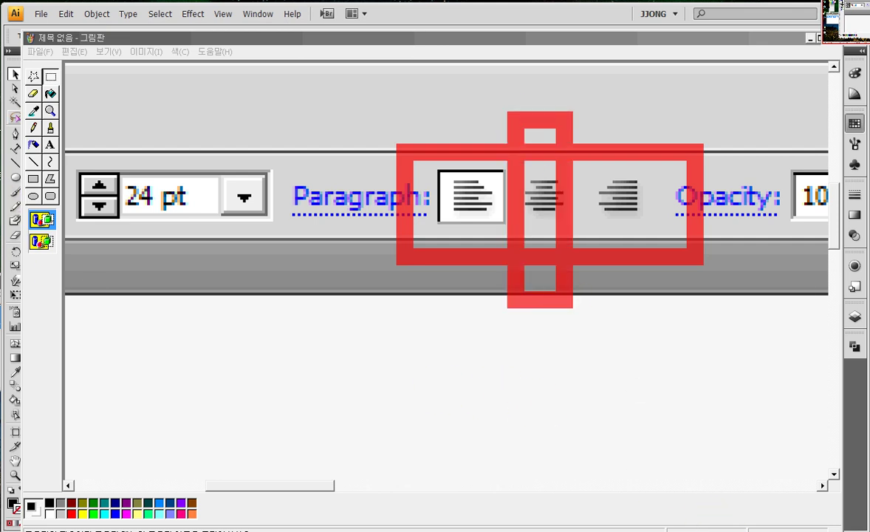
left_click_drag(277, 317, 471, 496)
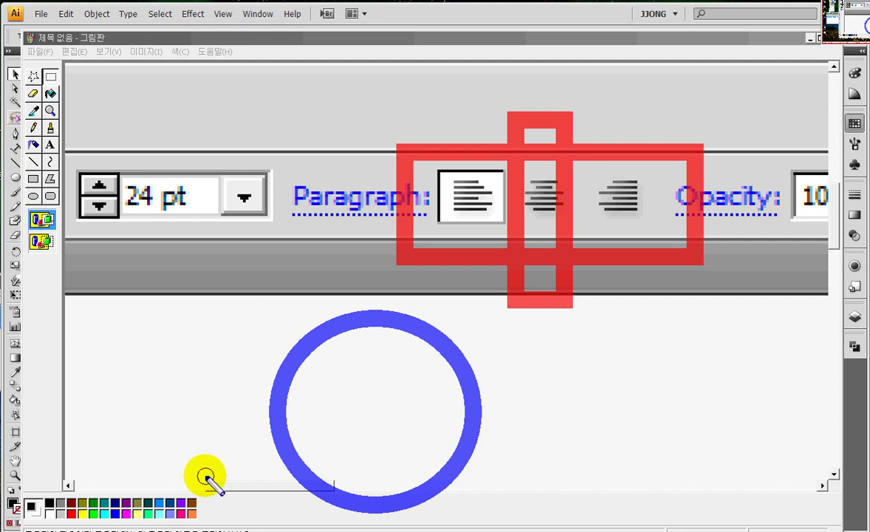
left_click_drag(266, 468, 307, 458)
left_click_drag(222, 423, 284, 416)
left_click_drag(278, 356, 301, 364)
left_click_drag(323, 323, 329, 341)
left_click_drag(400, 311, 395, 337)
left_click_drag(458, 325, 441, 351)
left_click_drag(479, 396, 521, 364)
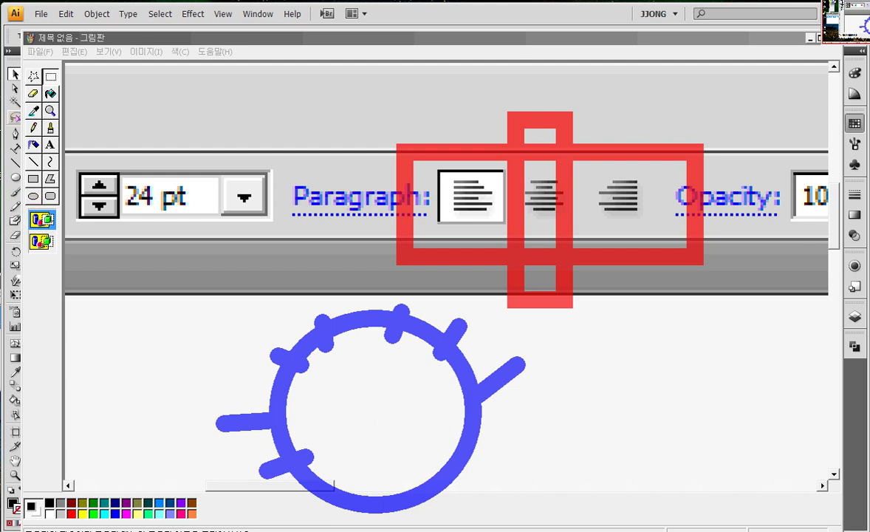
left_click_drag(355, 481, 388, 515)
left_click_drag(406, 472, 452, 493)
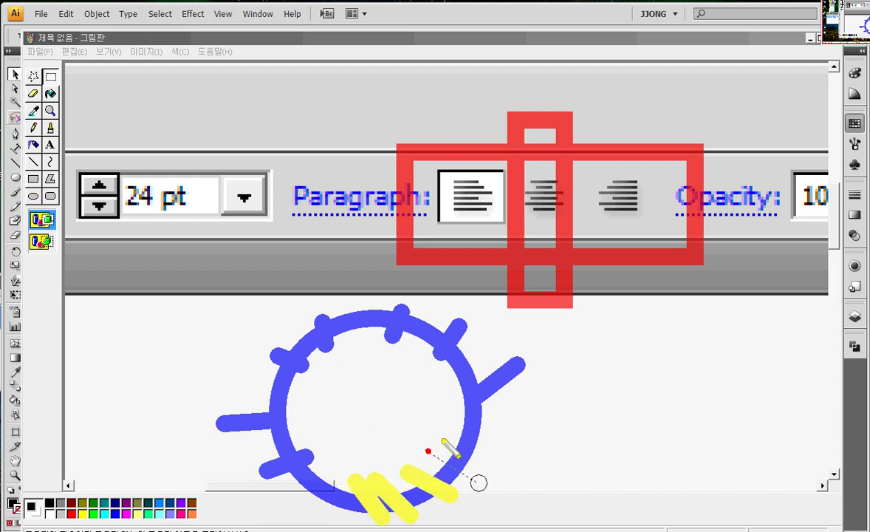
left_click_drag(447, 438, 516, 479)
left_click_drag(417, 448, 480, 484)
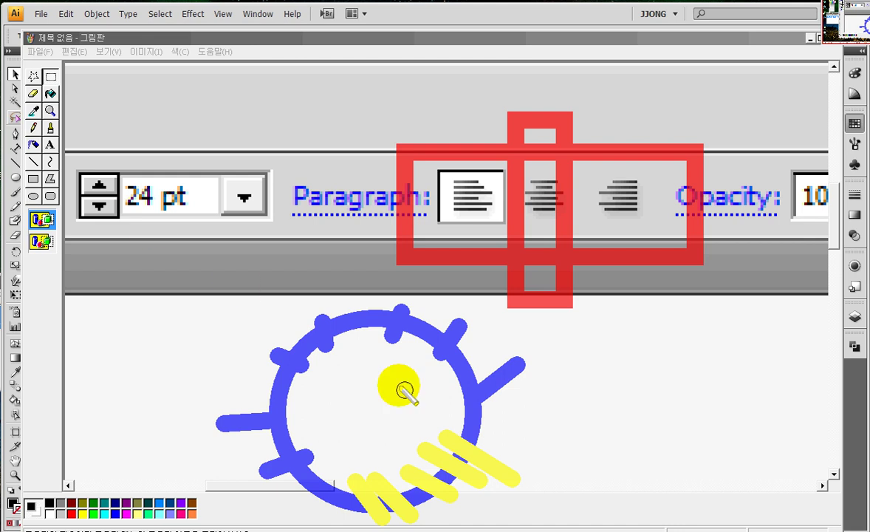
key("Escape")
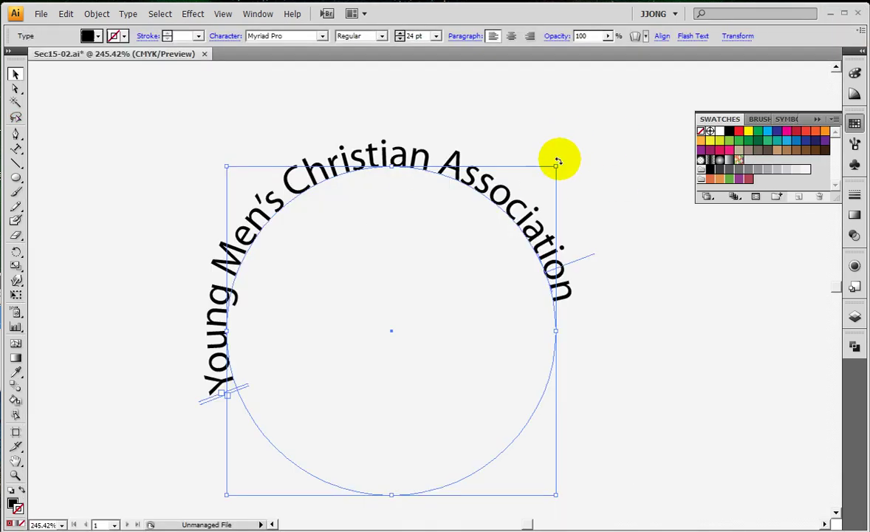
Rotate the "Young Men's Christian Association" path text clockwise and move it left and down
left_click_drag(556, 167, 588, 194)
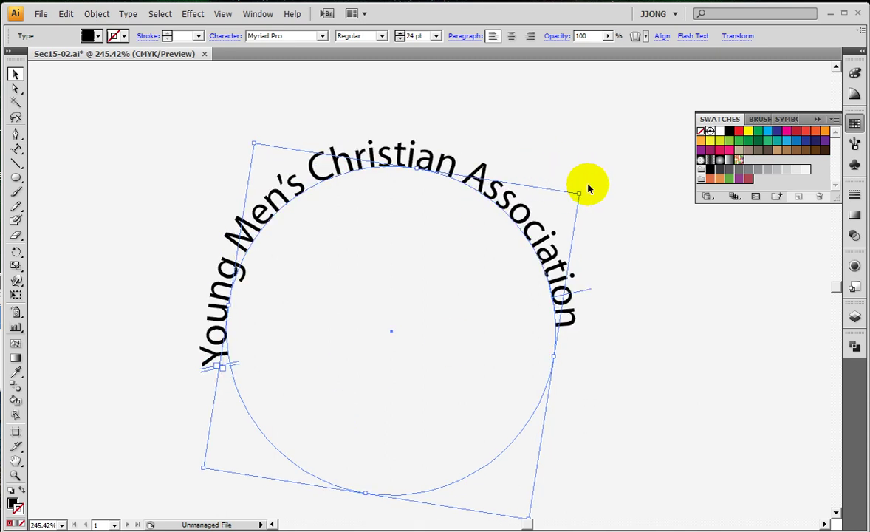
left_click_drag(580, 189, 583, 191)
left_click_drag(142, 374, 643, 358)
mouse_move(501, 225)
left_mouse_down()
mouse_move(454, 258)
mouse_move(548, 177)
mouse_move(569, 207)
left_mouse_up()
mouse_move(179, 342)
left_mouse_down()
mouse_move(464, 337)
mouse_move(103, 334)
left_mouse_up()
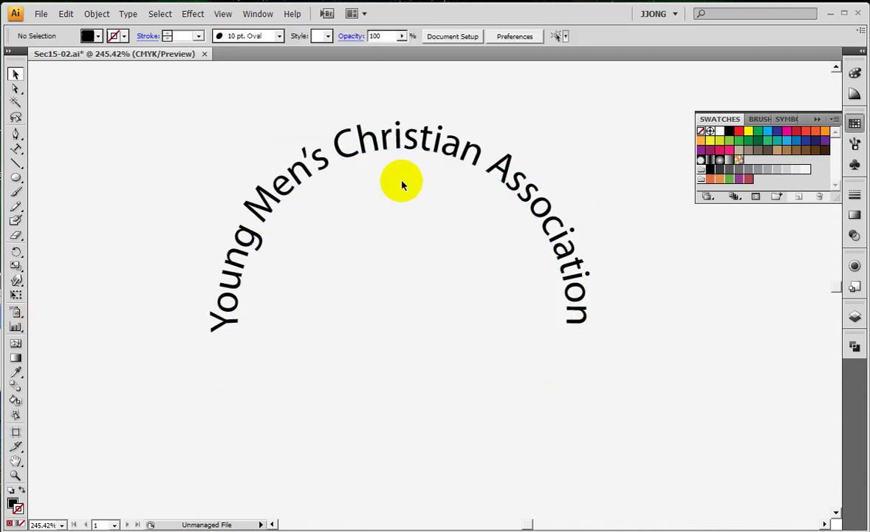
left_click(460, 178)
Rotate the curved path text slightly further clockwise
left_click_drag(606, 187, 608, 189)
left_click_drag(672, 345, 108, 352)
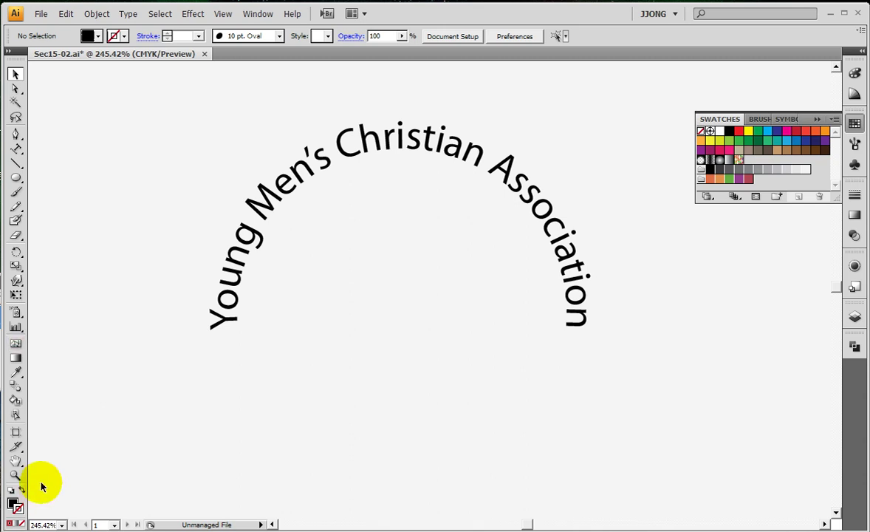
At 100% view, clip the teepee picture inside the badge's inner circle
double_click(16, 477)
left_click_drag(540, 387, 266, 356)
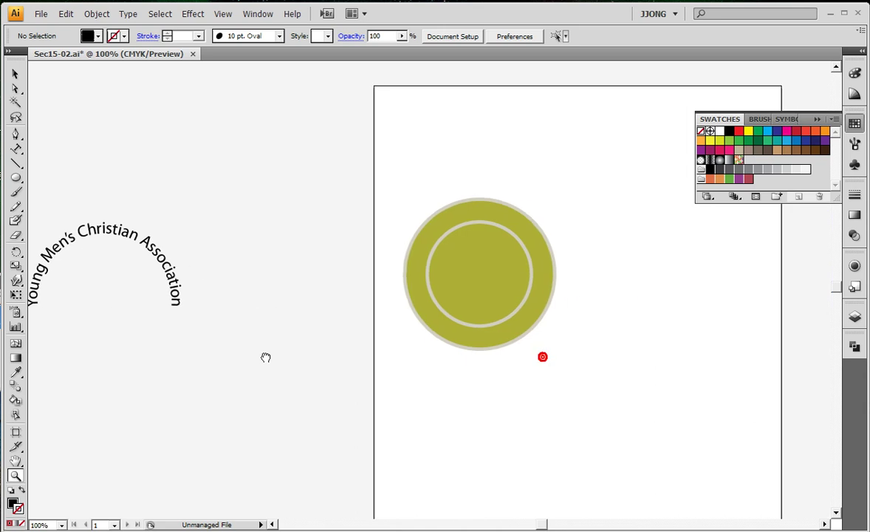
left_click(15, 74)
left_click(480, 276)
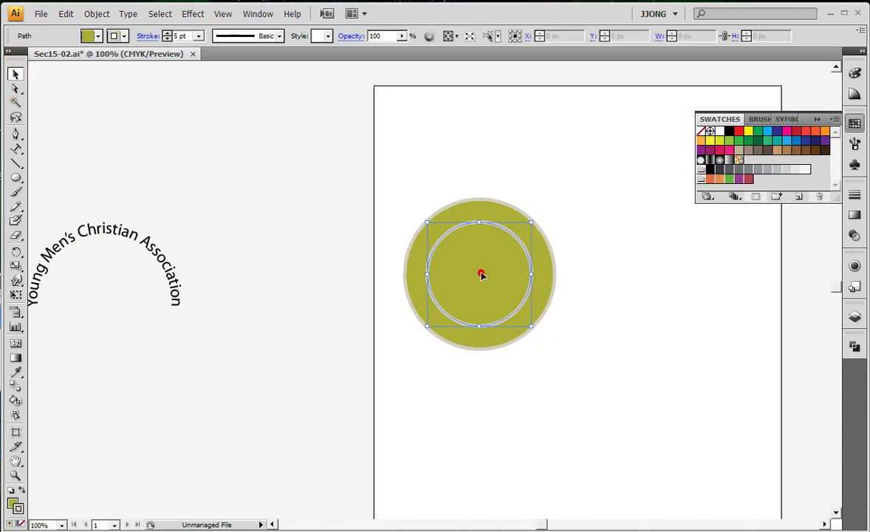
key("ctrl+7")
left_click(242, 244)
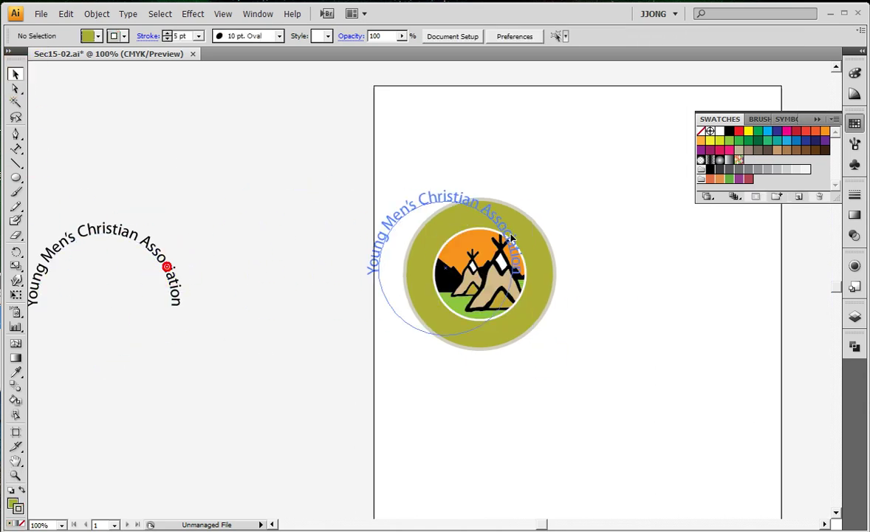
Move the curved text onto the olive ring, rotate it, fill white with no stroke, and shrink slightly
left_click_drag(168, 271, 550, 247)
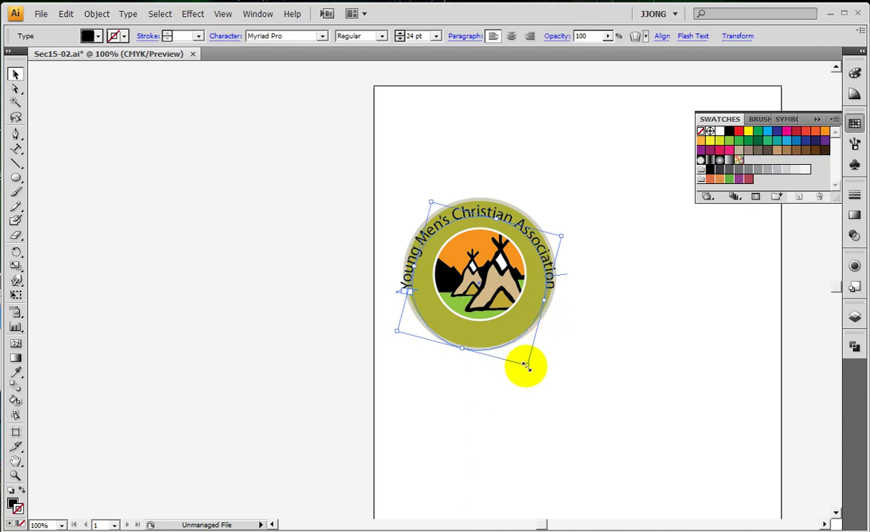
left_click_drag(537, 358, 522, 357)
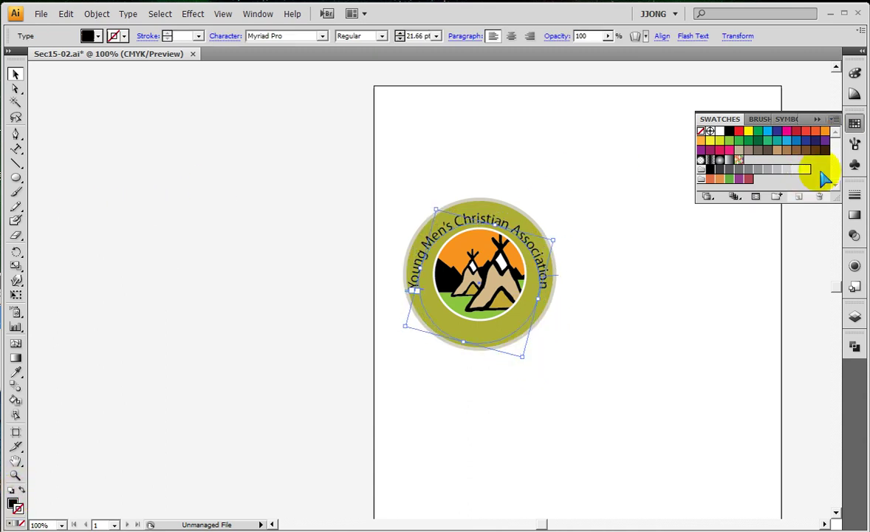
left_click(721, 130)
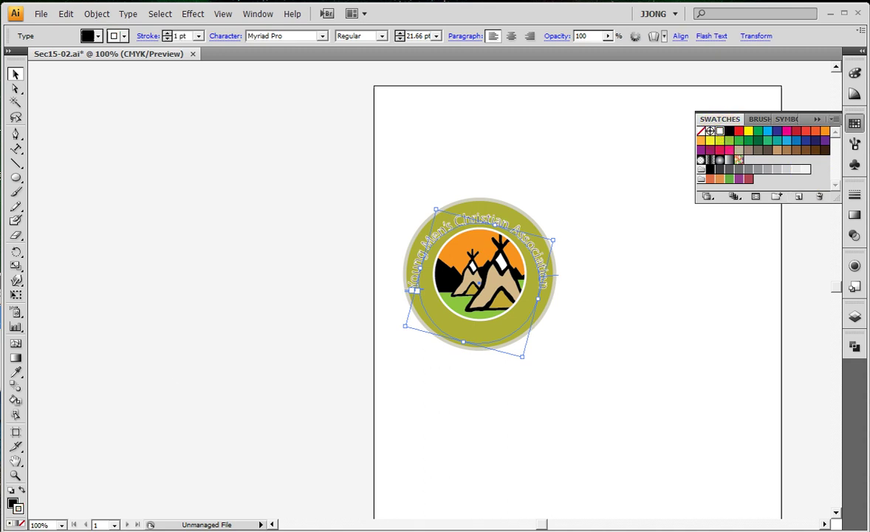
left_click(21, 491)
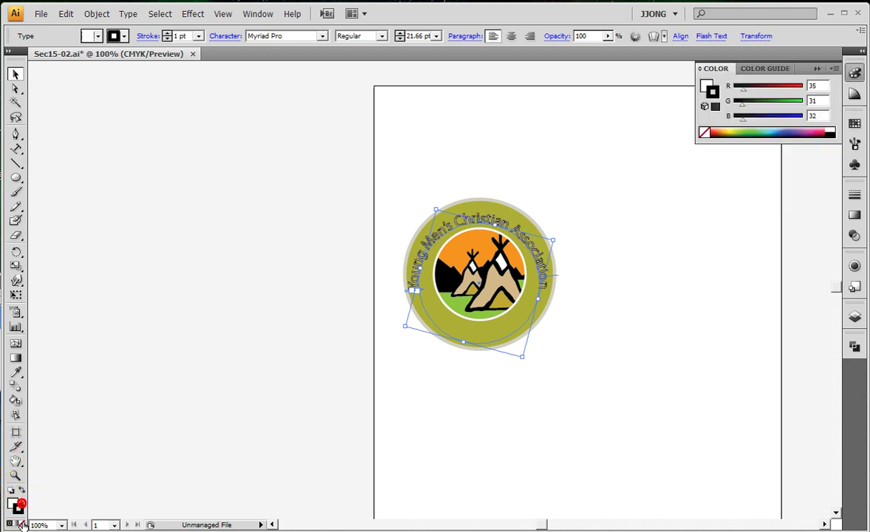
left_click(23, 523)
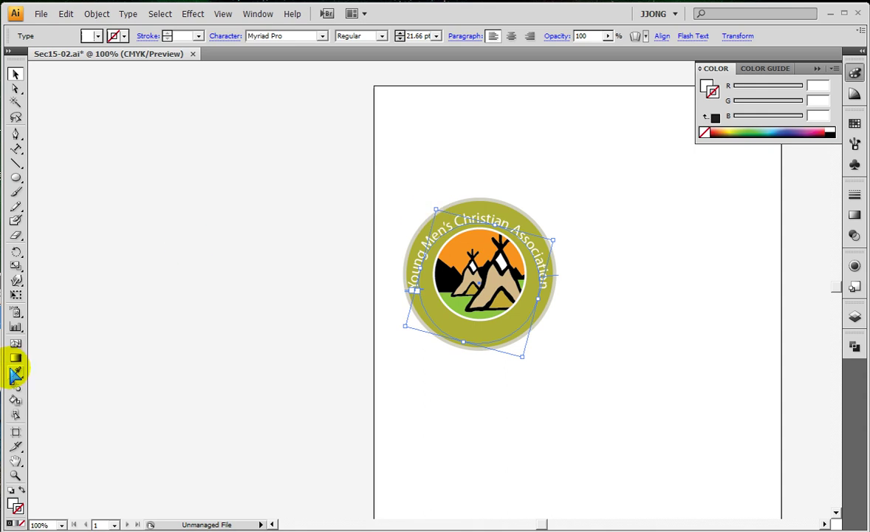
left_click(15, 475)
left_click_drag(355, 185, 454, 459)
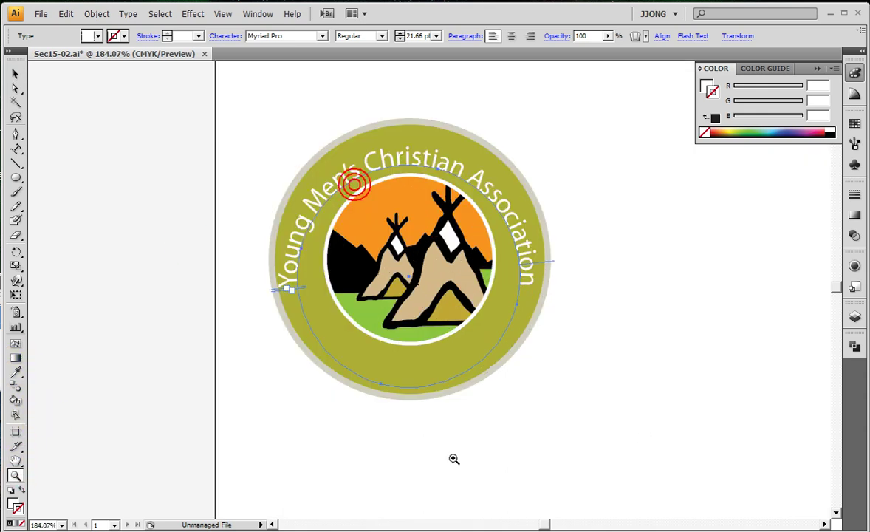
left_click(15, 73)
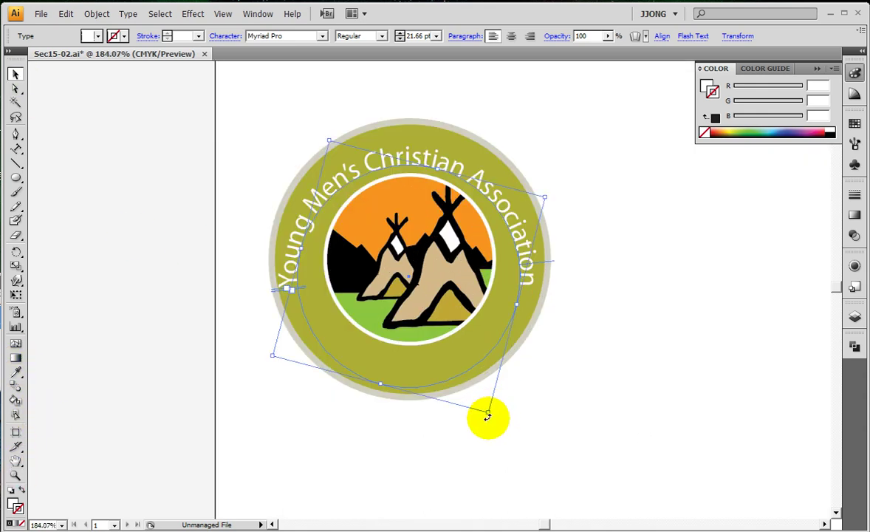
left_click_drag(487, 412, 484, 407)
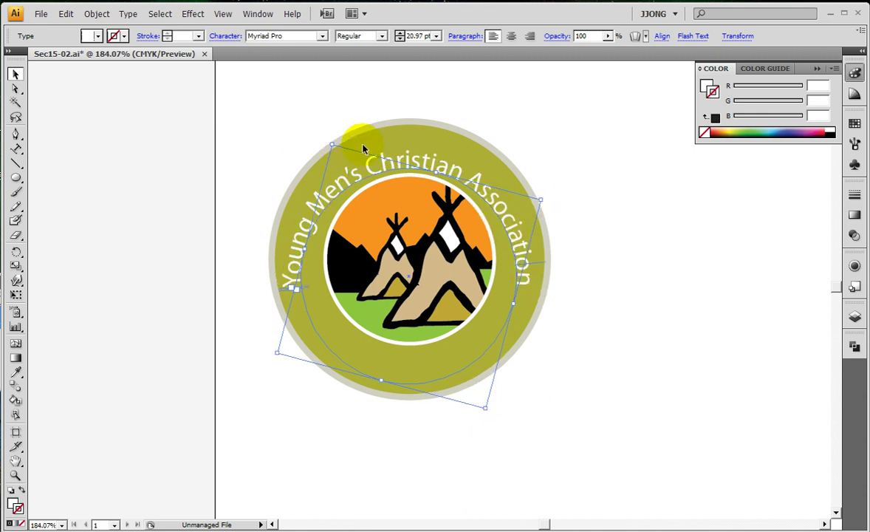
Centre the badge artwork horizontally and vertically with the Align controls
key("ctrl+a")
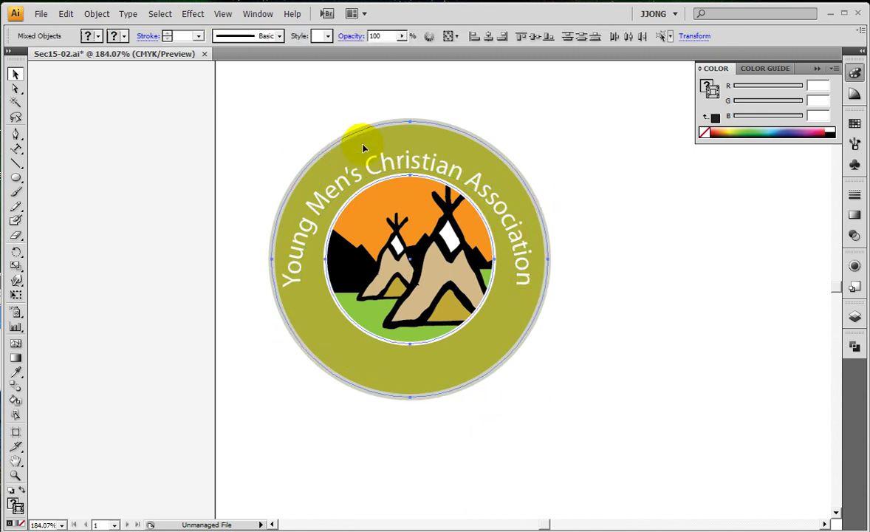
left_click(278, 124)
left_click(16, 74)
left_click_drag(184, 137, 559, 273)
left_click(361, 36)
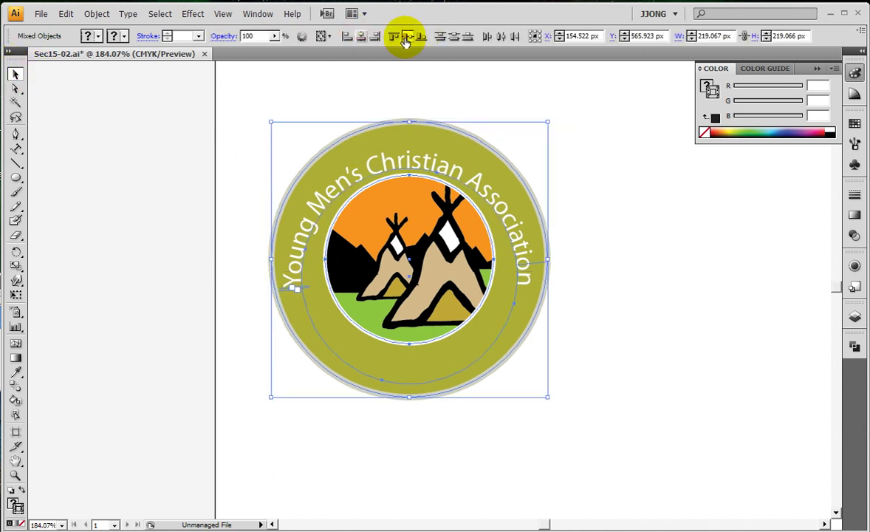
left_click(405, 37)
left_click(103, 183)
Scale the curved text down and set its font size to 20 pt
left_click(475, 213)
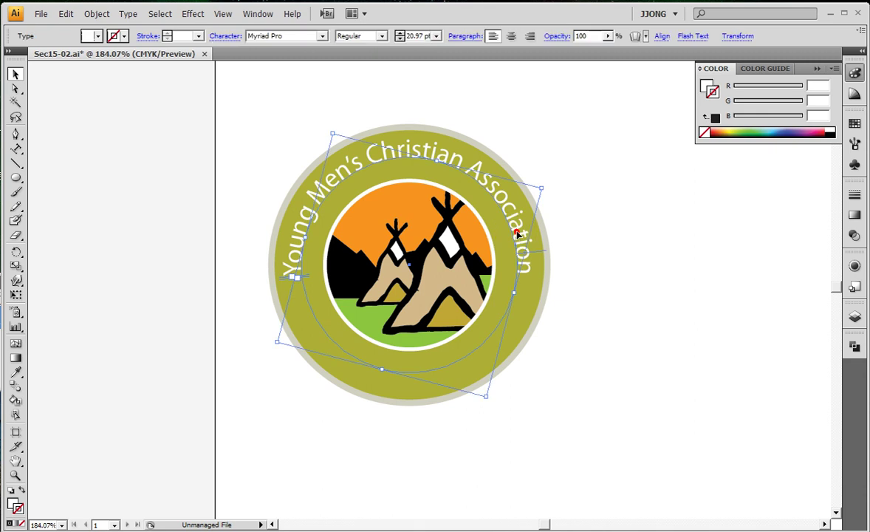
left_click_drag(486, 398, 471, 381)
left_click(243, 322)
left_click(493, 216)
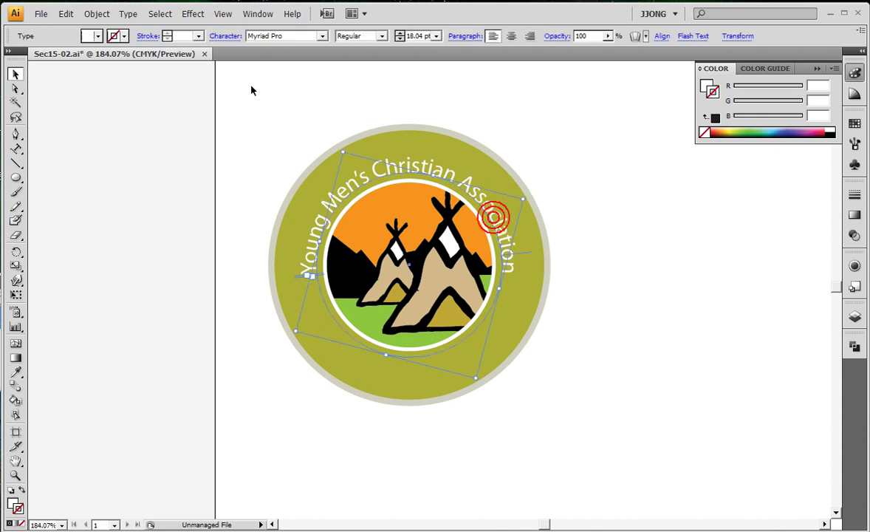
double_click(414, 36)
type("30")
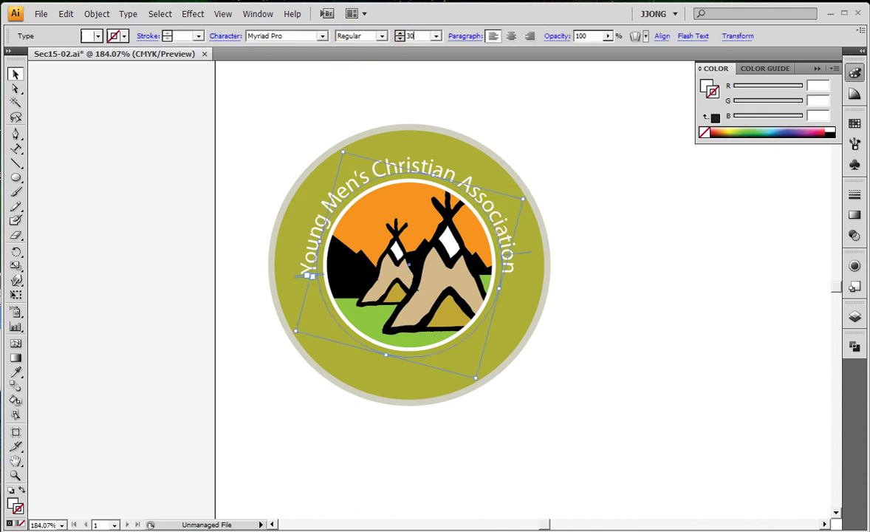
key("Return")
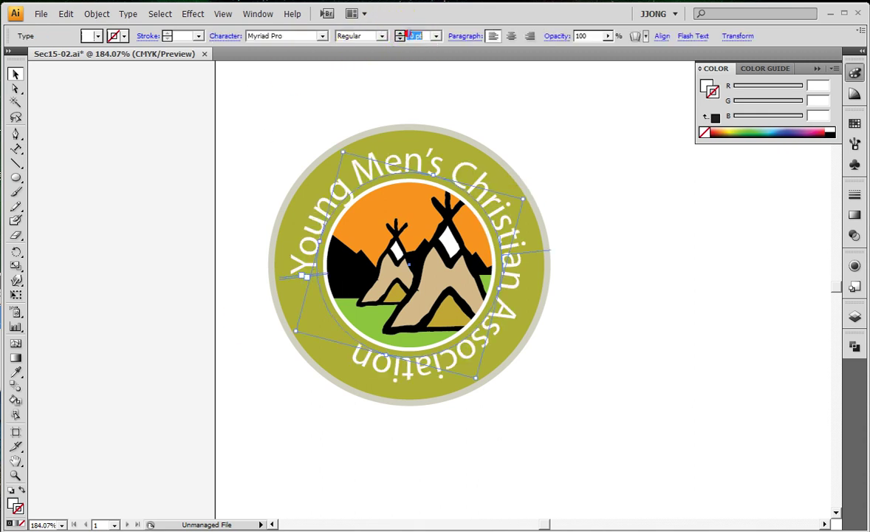
type("25")
key("Return")
double_click(414, 35)
type("20")
key("Return")
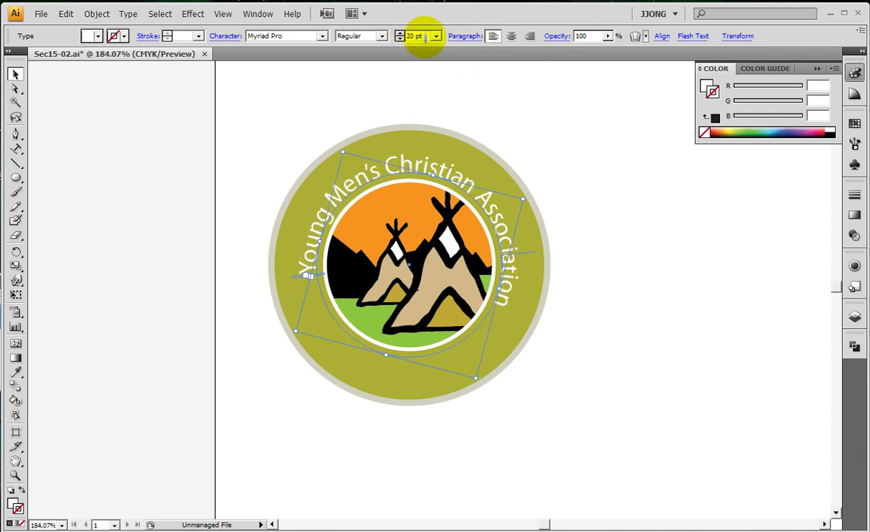
Rotate the curved text level, enlarge it slightly, and centre the badge in view
left_click(294, 333)
left_click(467, 192)
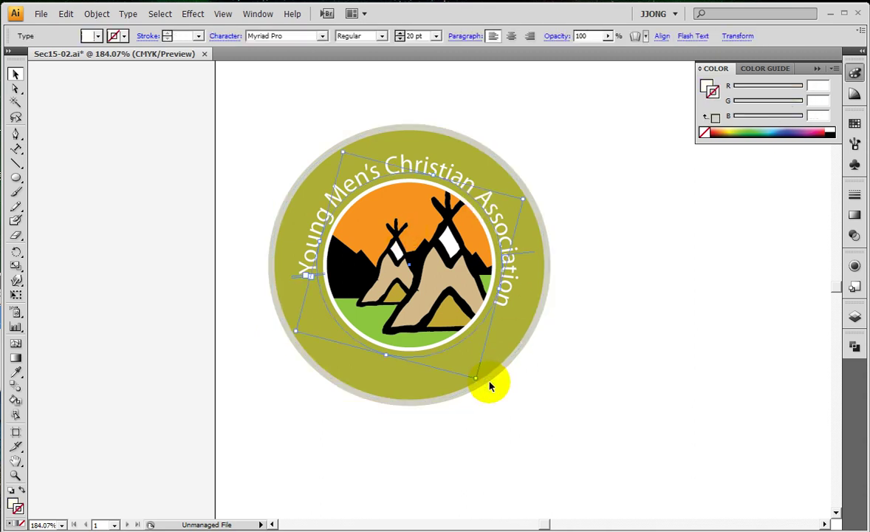
left_click_drag(475, 381, 501, 369)
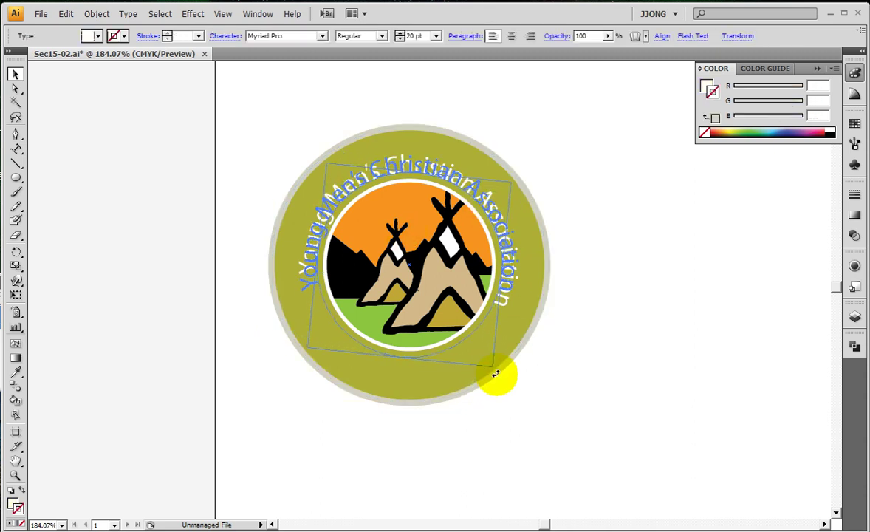
left_click(619, 355)
left_click_drag(238, 297, 670, 317)
left_click(674, 303)
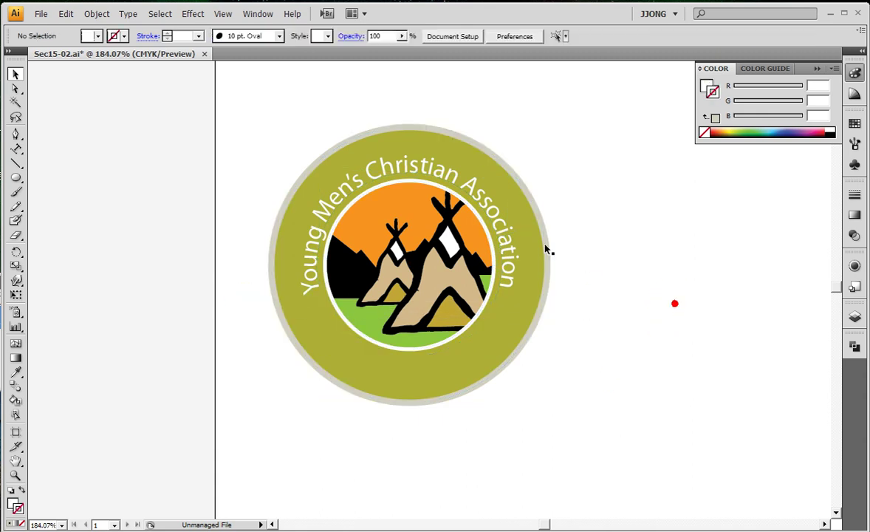
left_click(515, 252)
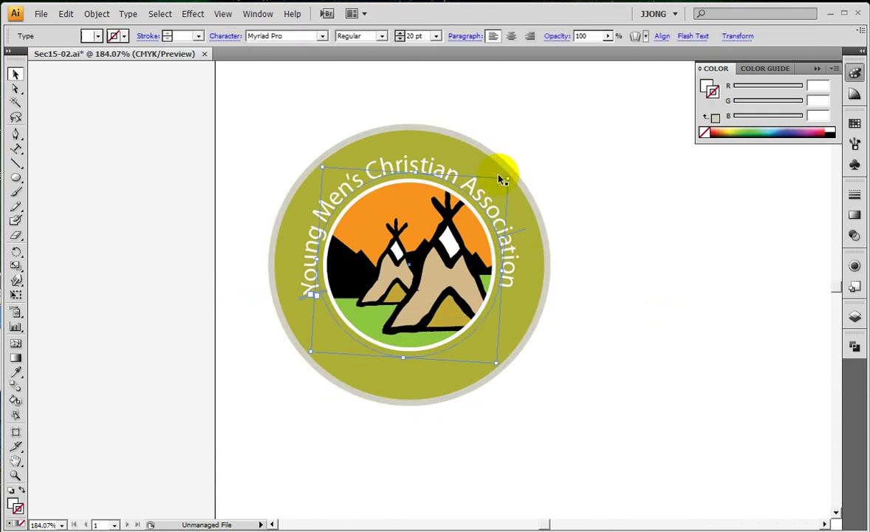
left_click_drag(508, 186, 511, 176)
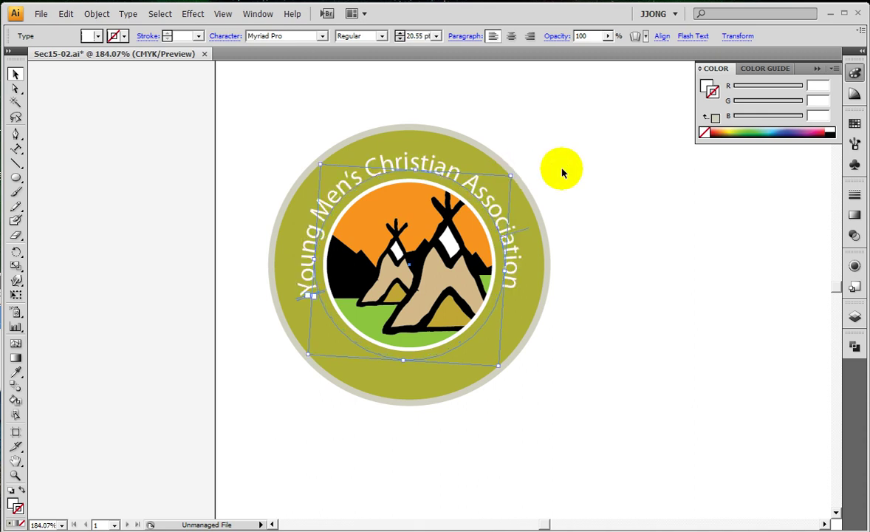
left_click(595, 179)
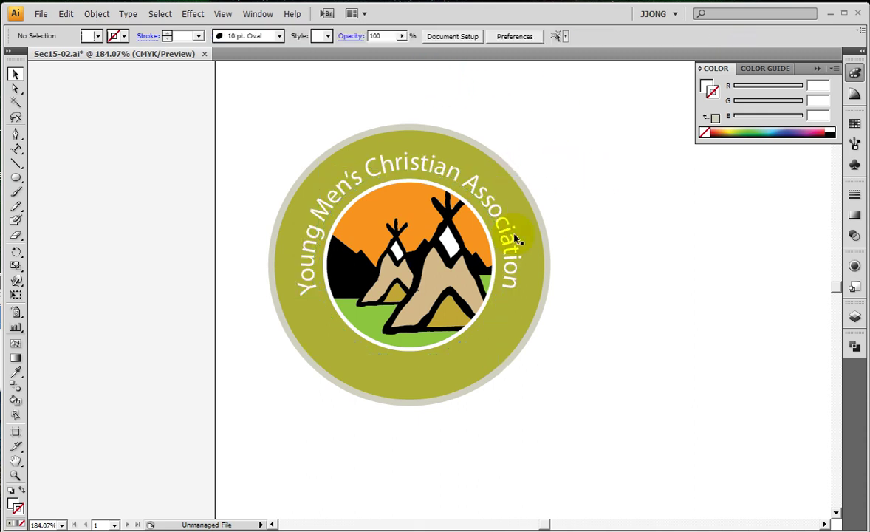
left_click_drag(248, 198, 838, 473)
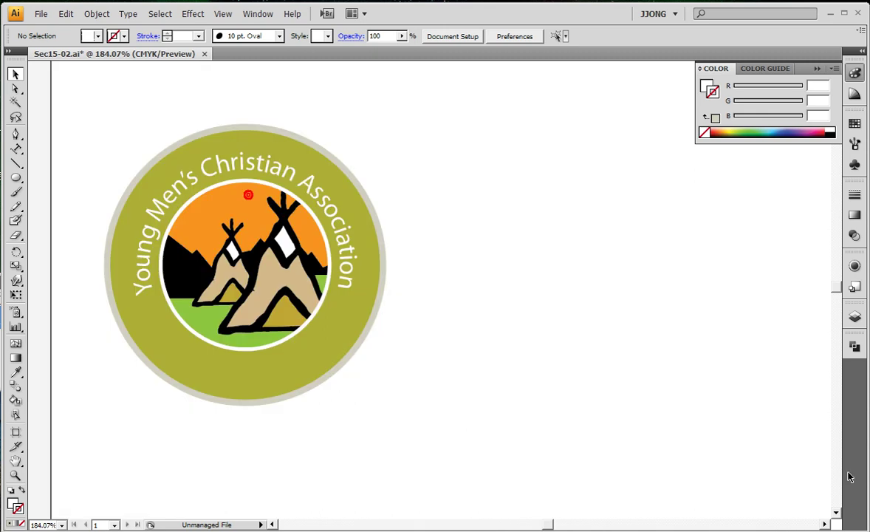
left_click_drag(535, 334, 800, 390)
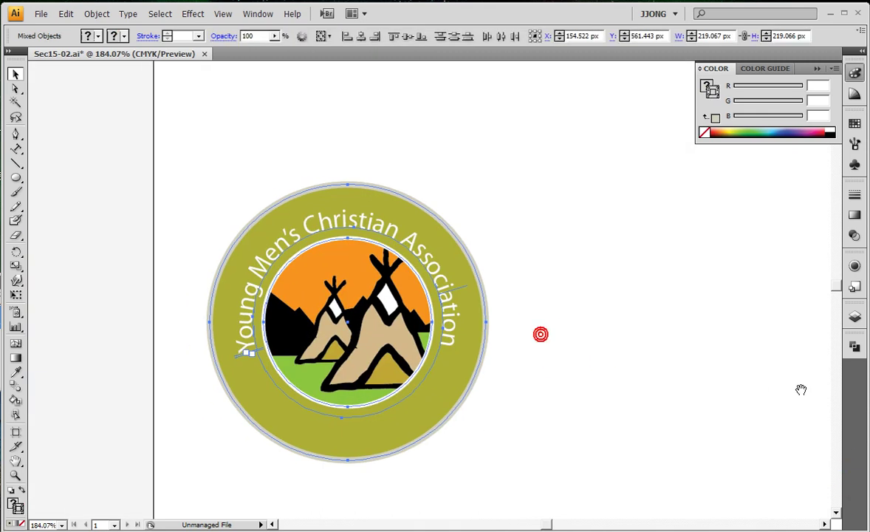
left_click(801, 394)
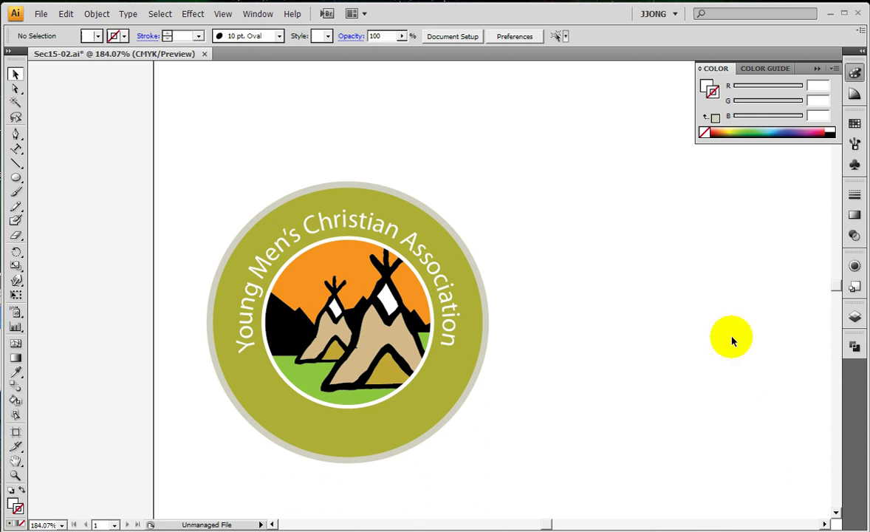
Close the Notepad HTML snippet without saving its changes
left_click(0, 310)
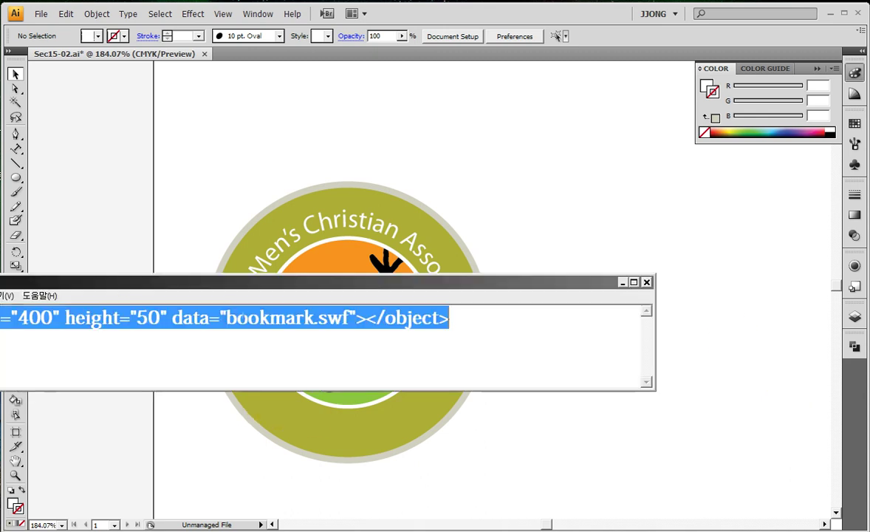
left_click(646, 281)
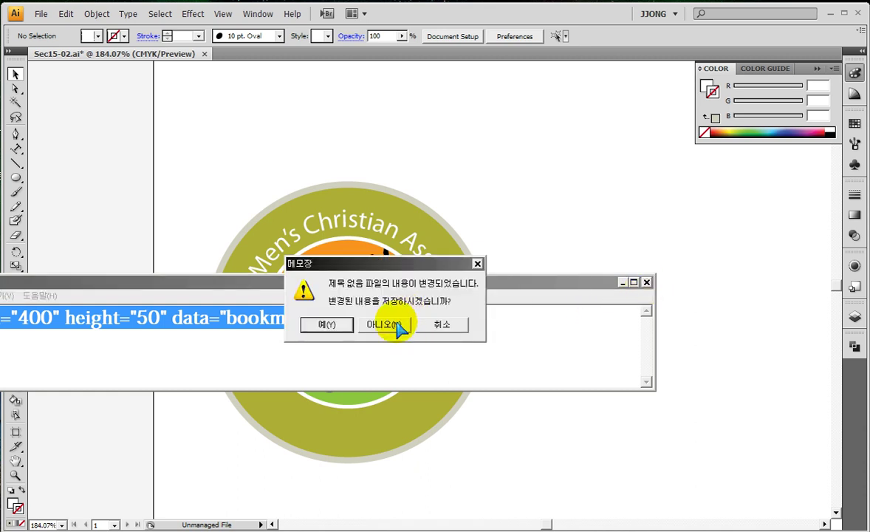
left_click(391, 325)
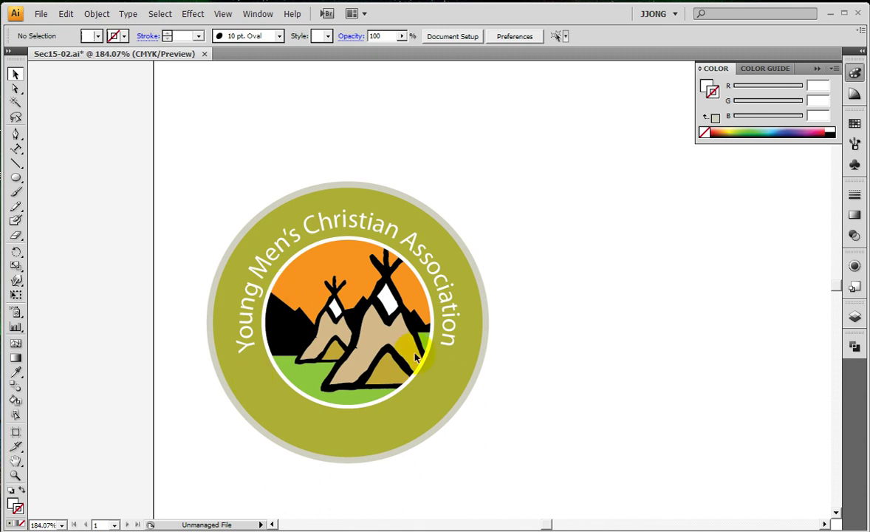
Pan the view to free space below the badge, then select all artwork and use the Object menu
left_click_drag(396, 356, 495, 237)
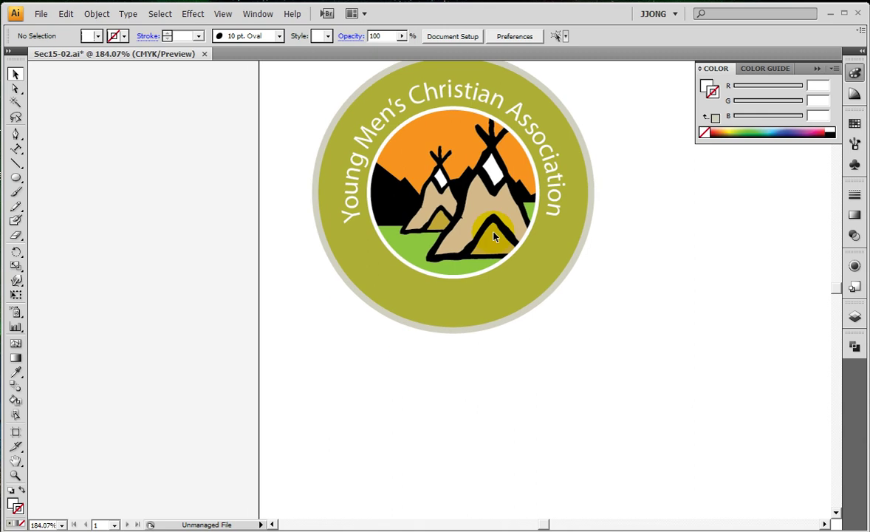
left_click_drag(15, 177, 59, 178)
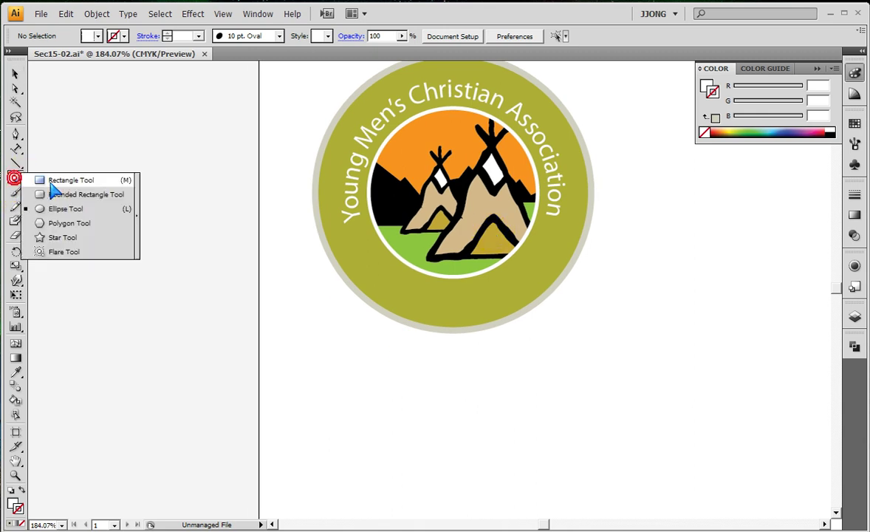
left_click(454, 311)
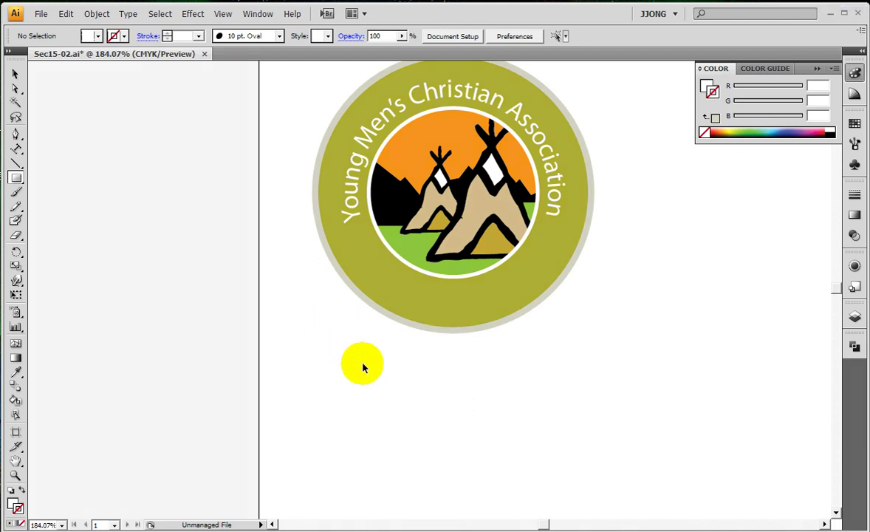
key("ctrl+a")
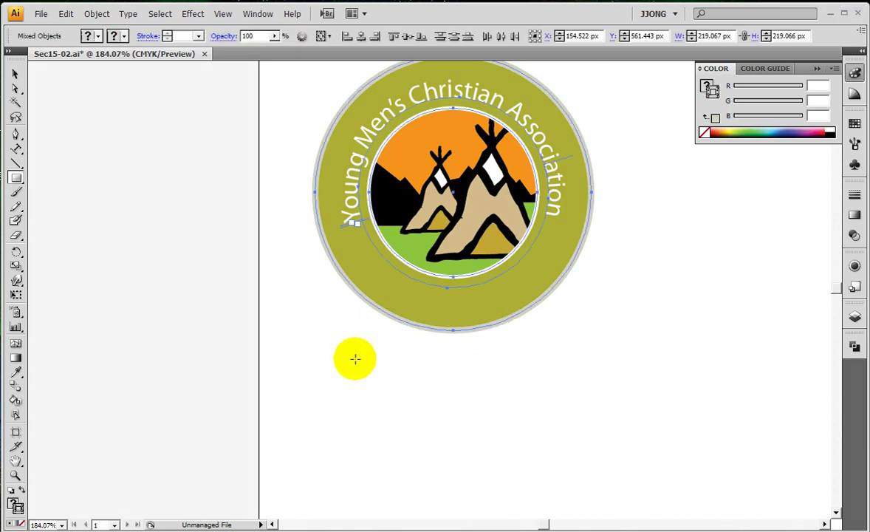
left_click(97, 14)
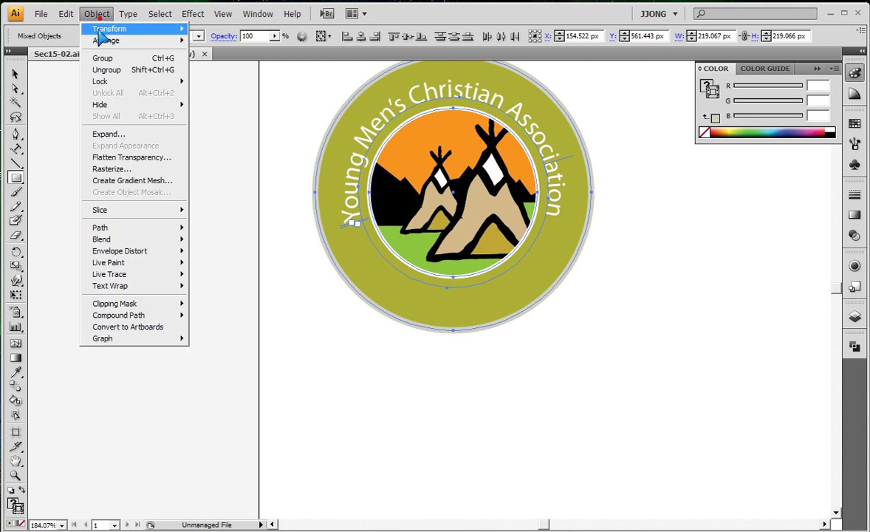
left_click(99, 94)
left_click(126, 262)
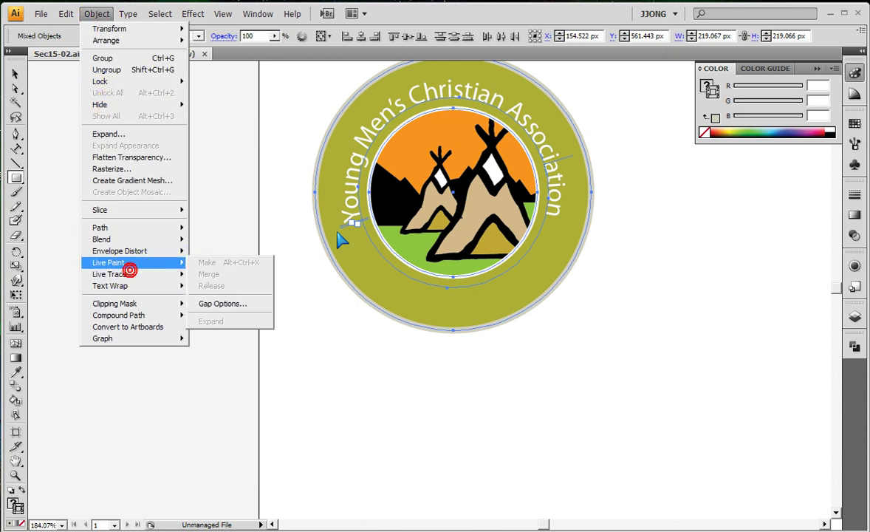
Pick up the outer circle's olive fill and 5 pt pale grey stroke, then clear the selection for a new rectangle
left_click(15, 73)
left_click(72, 97)
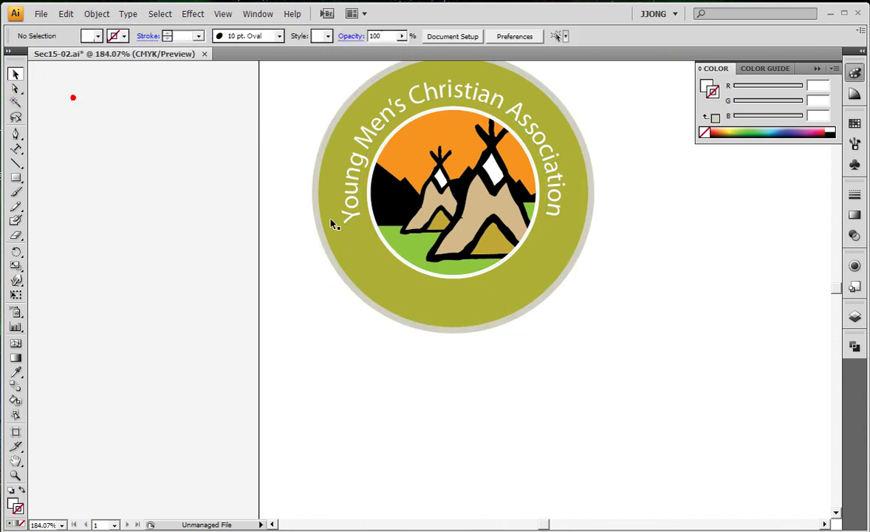
left_click(338, 260)
left_click(97, 13)
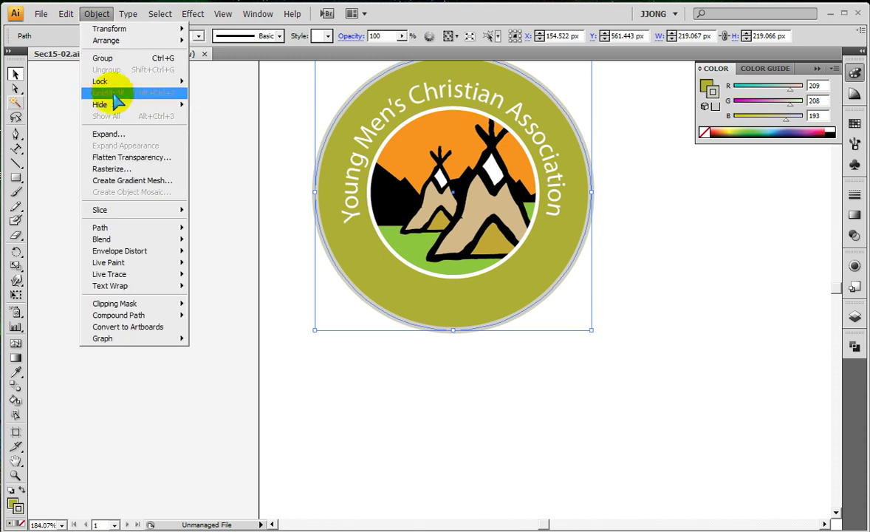
left_click(234, 279)
left_click(429, 314)
left_click(208, 358)
left_click(16, 178)
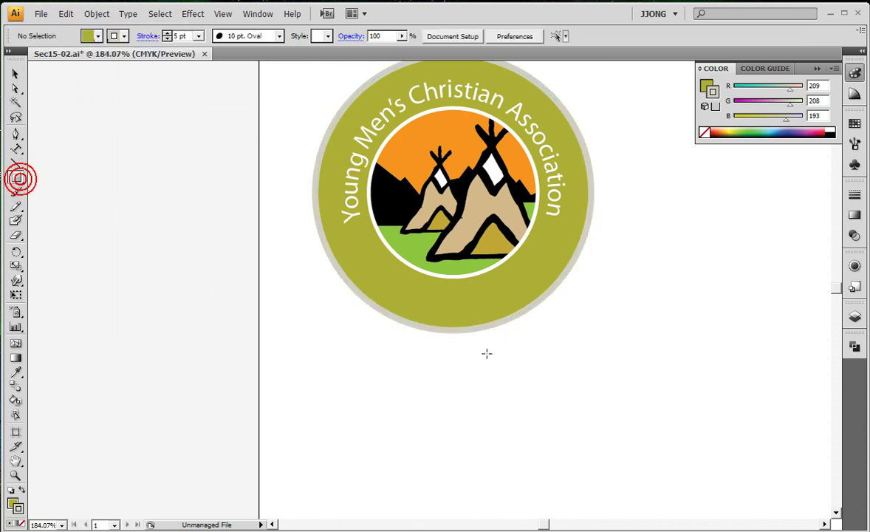
Draw a roughly 233.6 × 68.45 px rectangle below the badge and check it in Outline view
left_click_drag(460, 331, 605, 374)
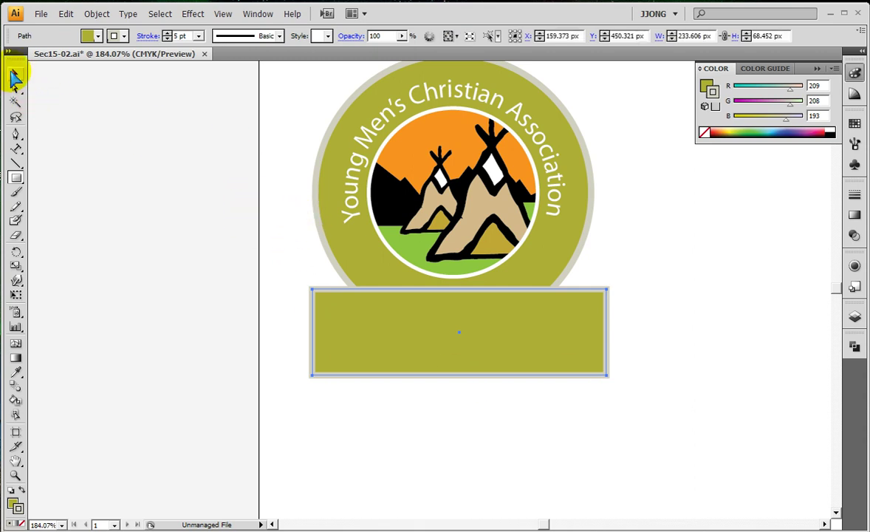
key("ctrl+y")
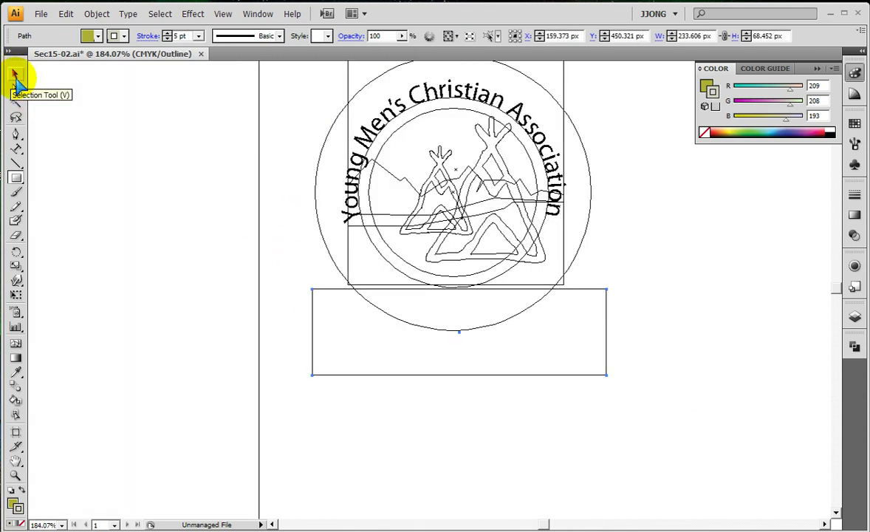
left_click(15, 76)
mouse_move(295, 262)
left_mouse_down()
mouse_move(330, 237)
mouse_move(334, 291)
mouse_move(313, 317)
left_mouse_up()
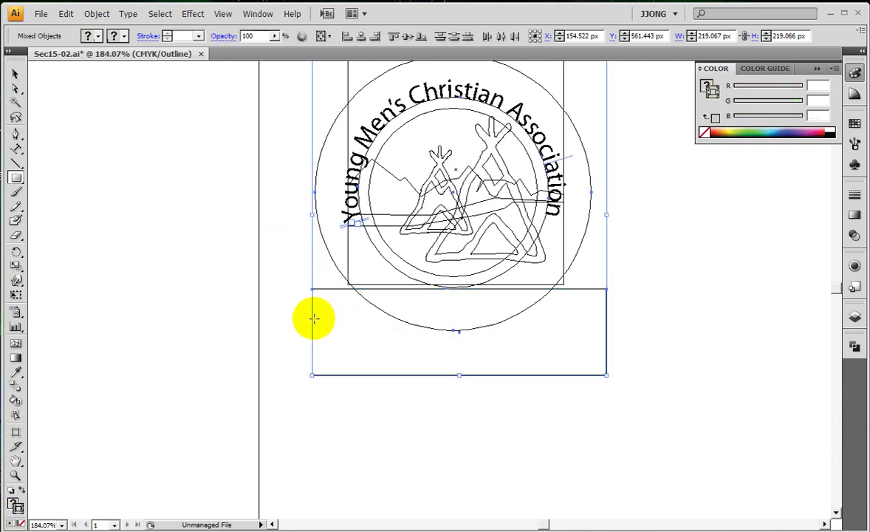
left_click(253, 315)
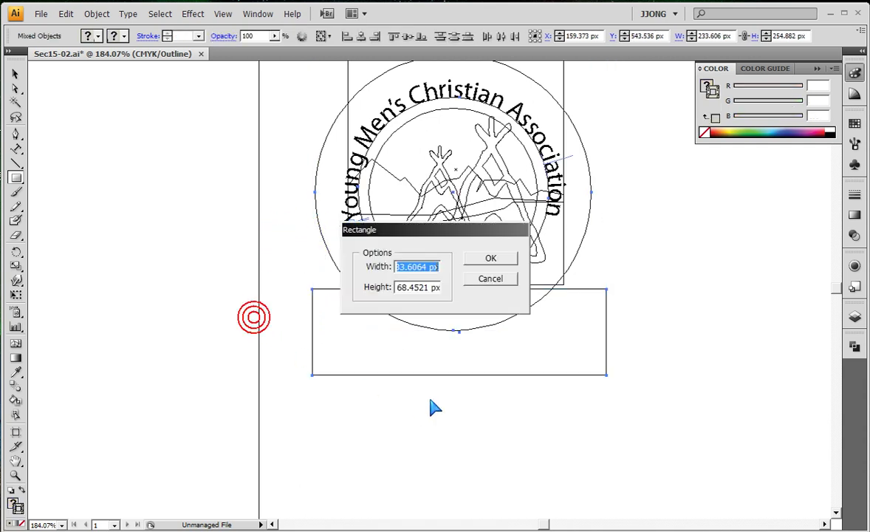
left_click(497, 281)
left_click(490, 279)
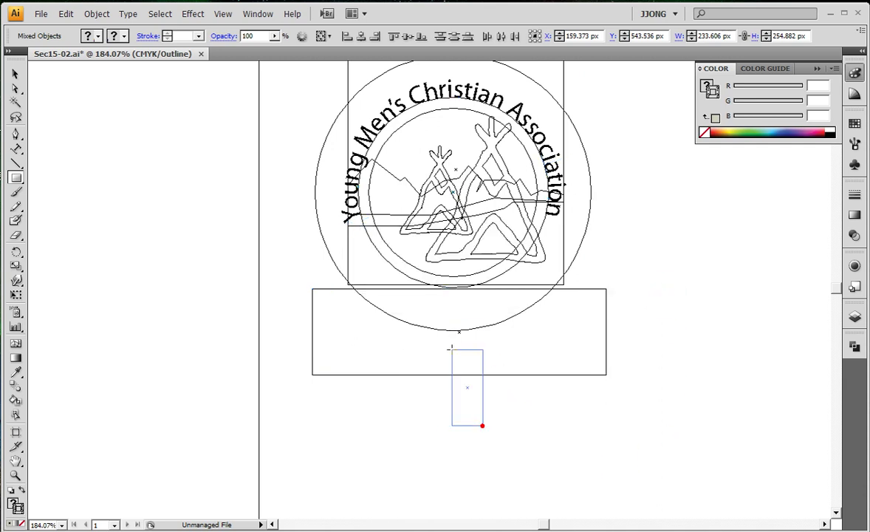
left_click_drag(480, 340, 420, 476)
key("ctrl+z")
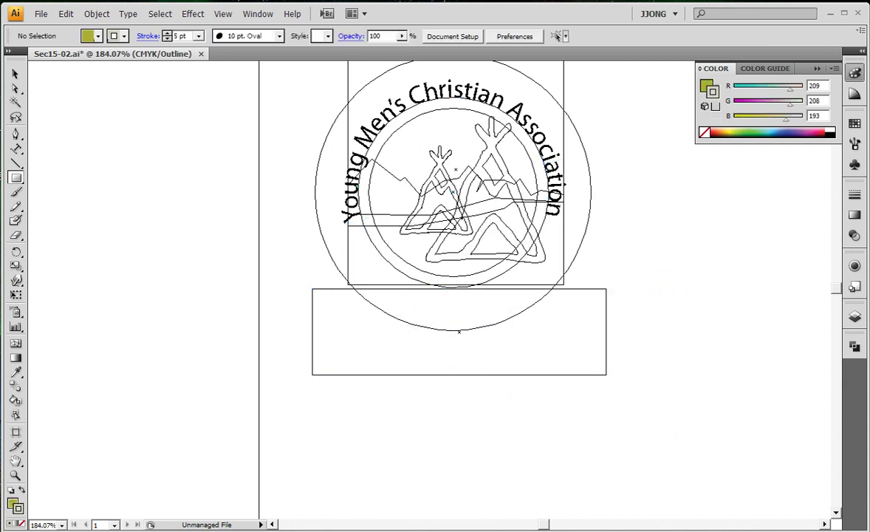
Nudge the banner rectangle left to centre it under the outer circle, then return to Preview
left_click(15, 74)
left_click_drag(505, 411, 452, 369)
left_click(463, 406)
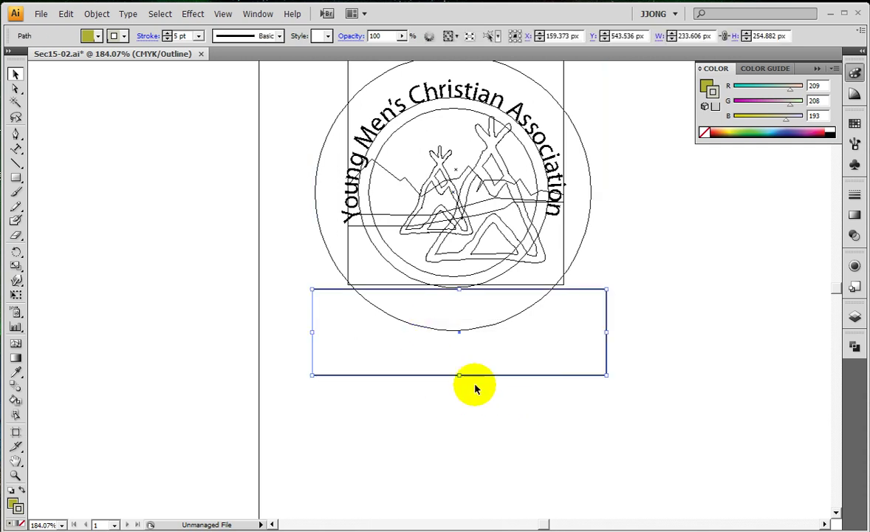
left_click(384, 312)
left_click_drag(480, 398, 447, 371)
key("Left")
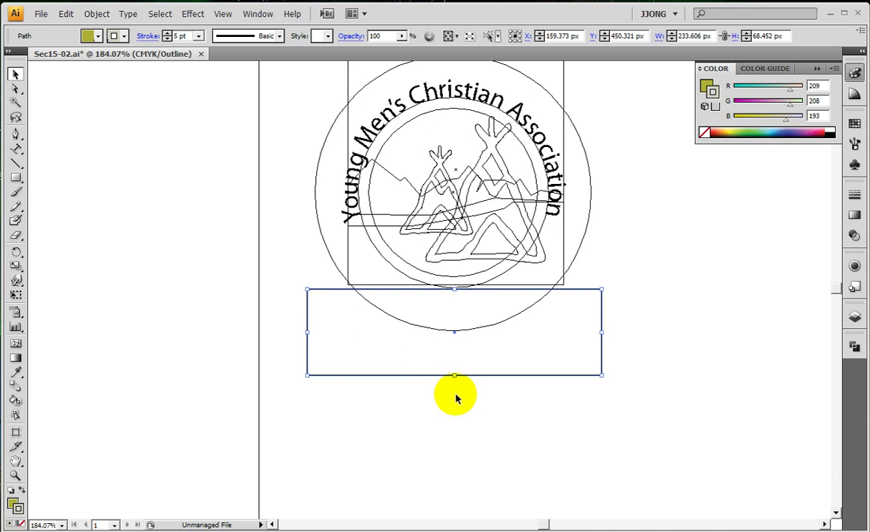
left_click(455, 400)
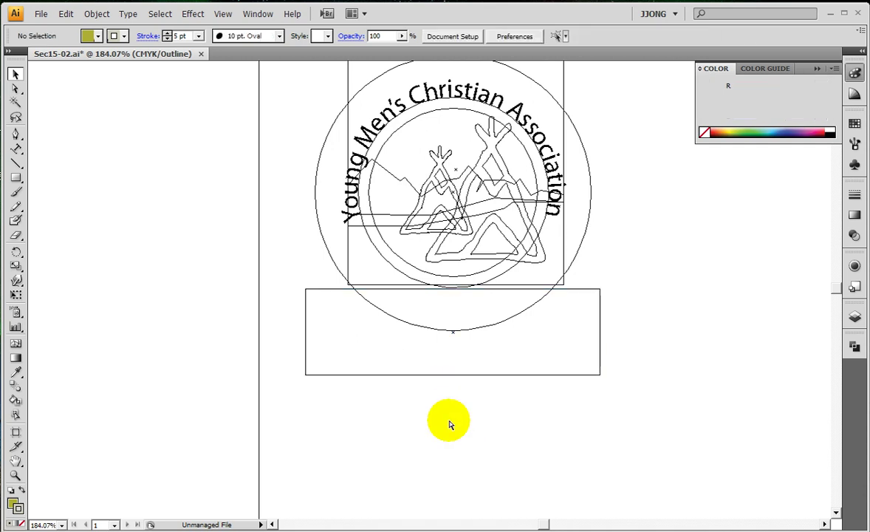
key("ctrl+y")
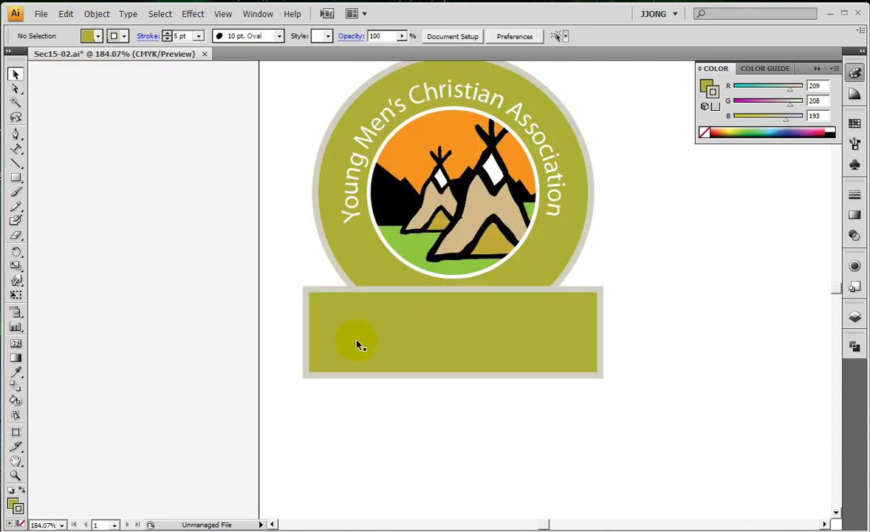
Unite the outer circle and banner rectangle via Pathfinder into one 233.6 × 254.9 px shape, then switch to Paint
key("ctrl+y")
key("ctrl+y")
left_click_drag(347, 294, 355, 316)
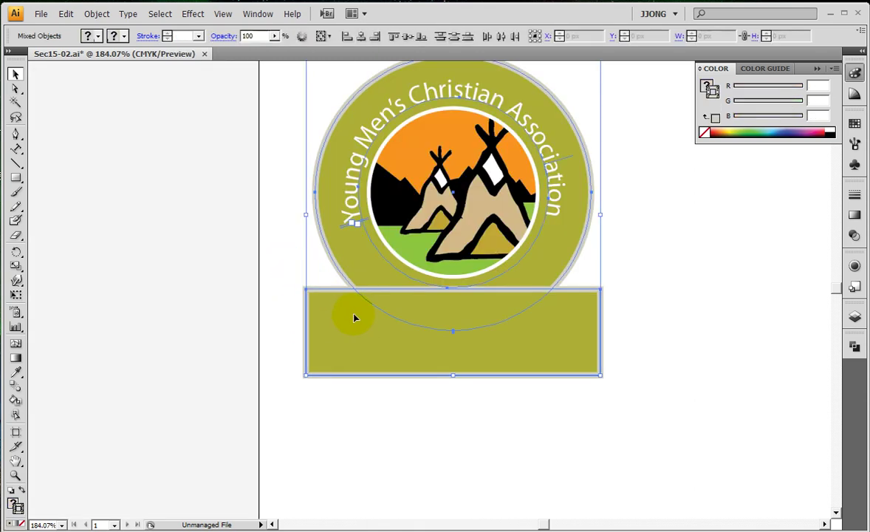
left_click(47, 214)
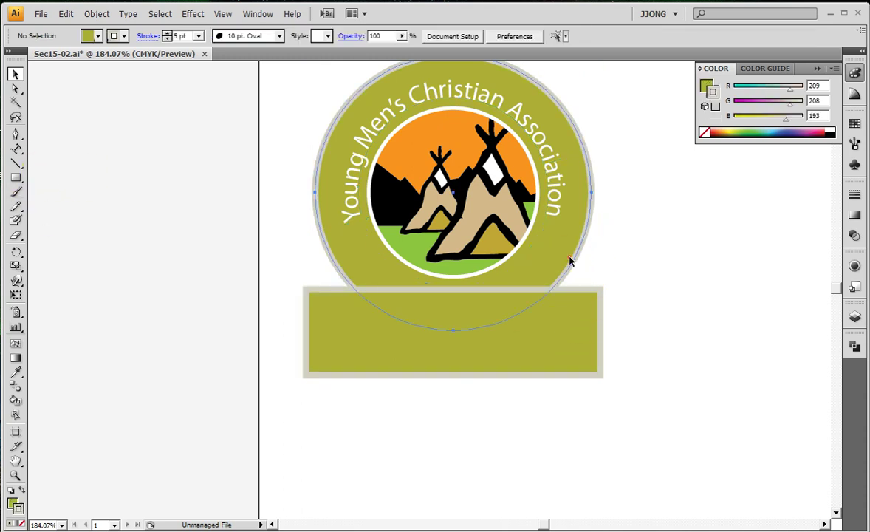
left_click(568, 259)
left_click(580, 350, "shift")
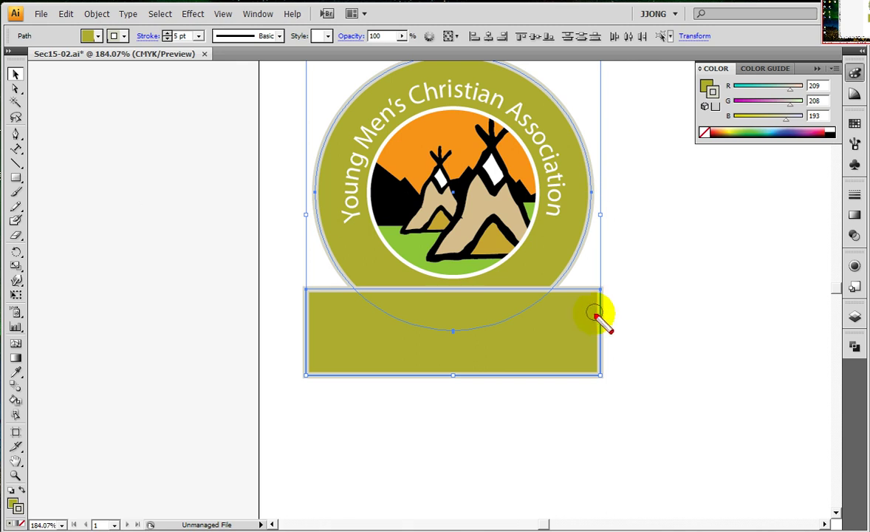
left_click(854, 347)
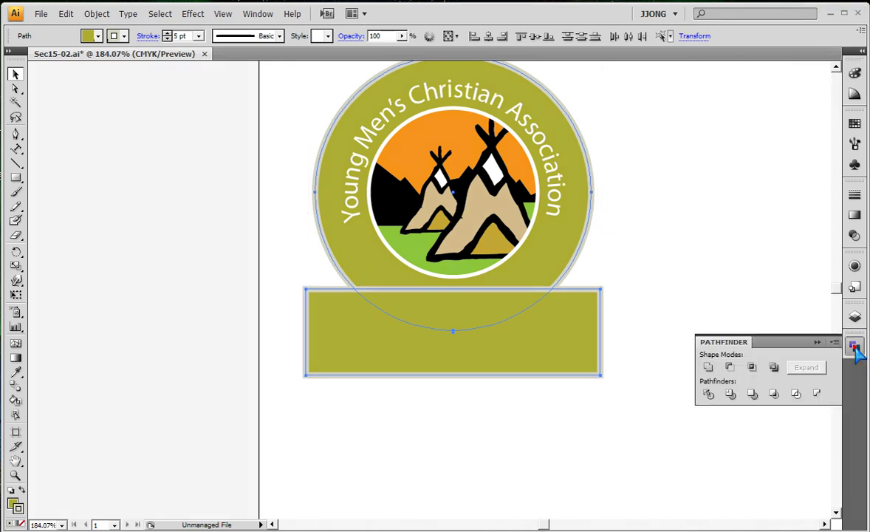
left_click(708, 368)
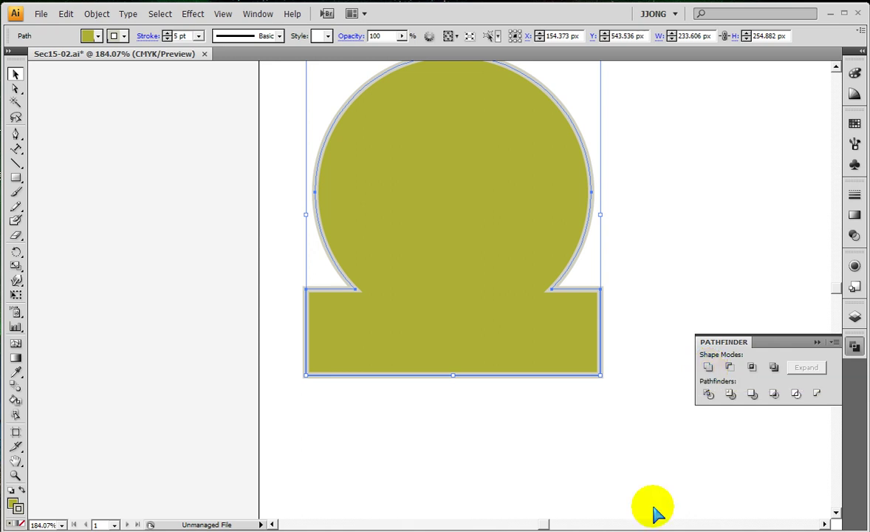
key("alt+Tab")
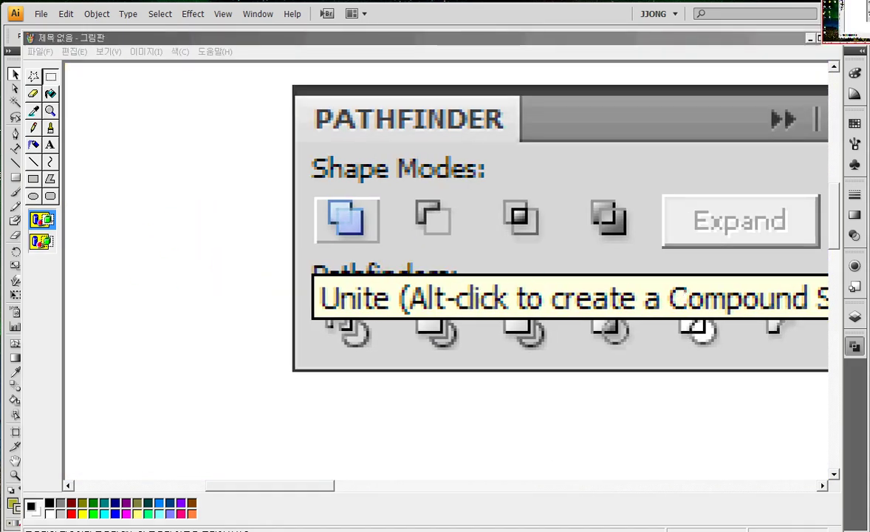
Draw red boxes around the Unite shape mode and the Pathfinders heading
left_click_drag(403, 248, 402, 248)
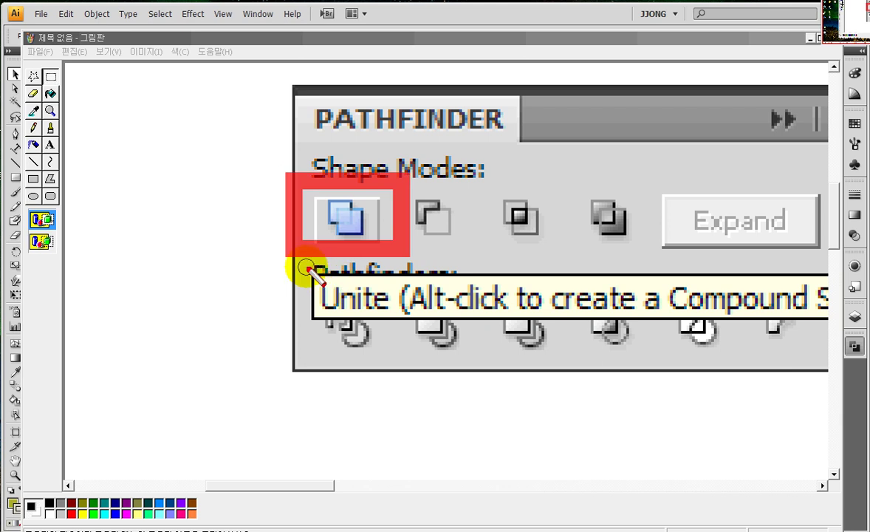
left_click_drag(302, 264, 414, 314)
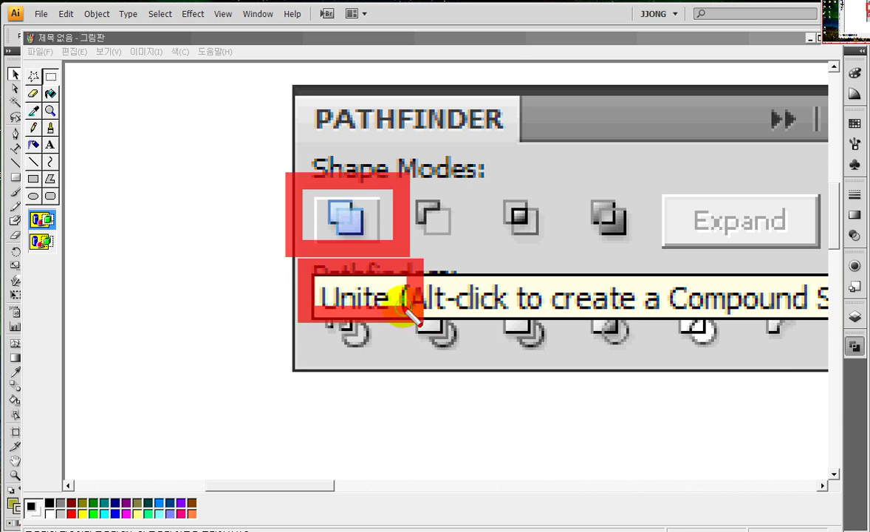
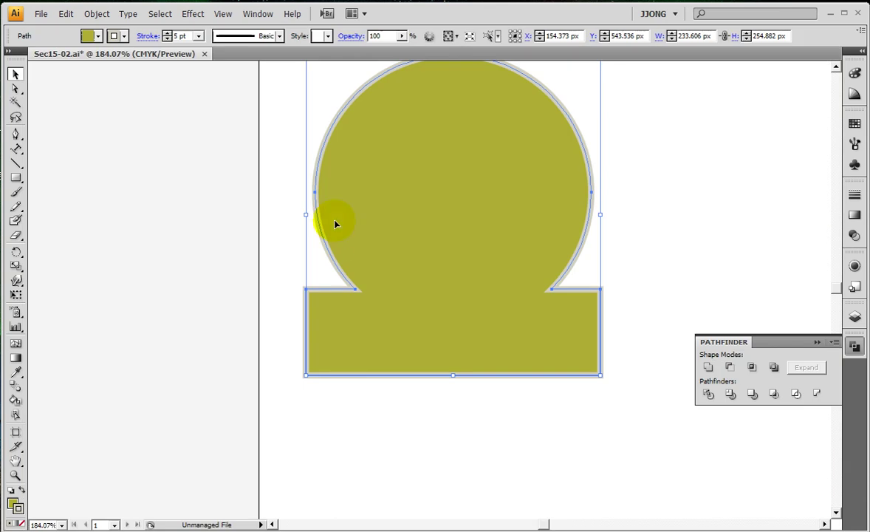
Send the olive badge shape to the back so the tepee emblem and arched lettering show
right_click(407, 259)
mouse_move(435, 397)
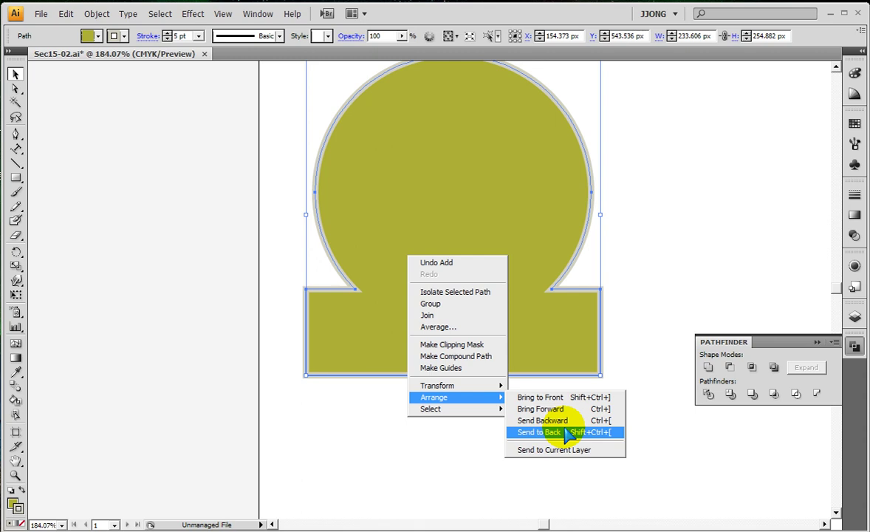
left_click(565, 433)
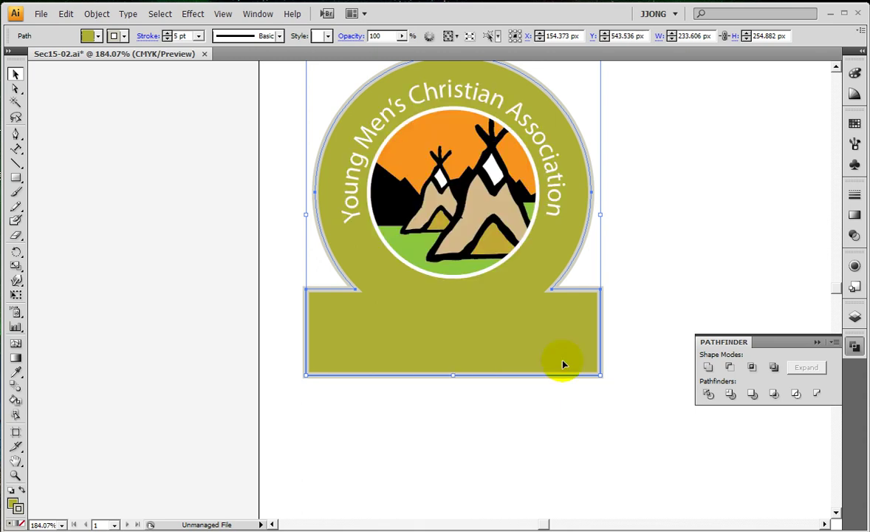
Type 'CAMP' below the badge and remove the stray leading space
left_click_drag(15, 148, 65, 153)
left_click(330, 443)
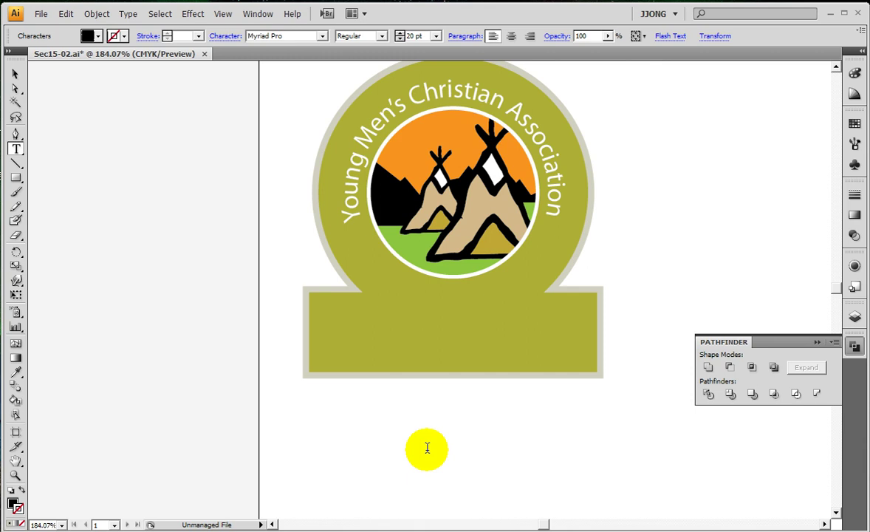
type("ca")
key("BackSpace")
key("BackSpace")
type("CAMP")
left_click(15, 74)
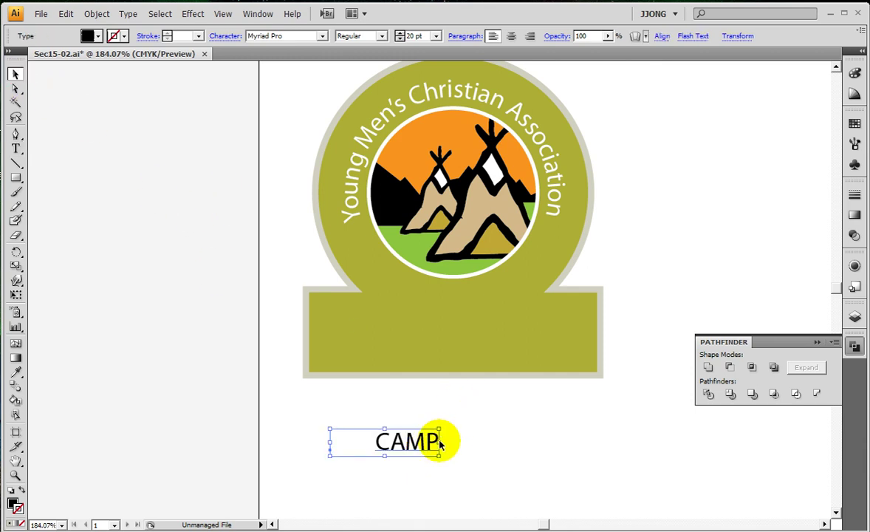
left_click(15, 149)
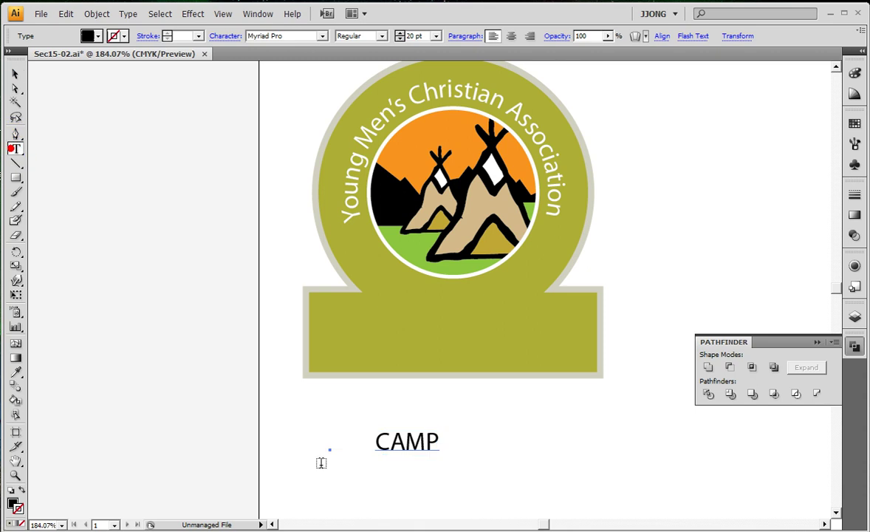
left_click_drag(370, 441, 249, 441)
key("BackSpace")
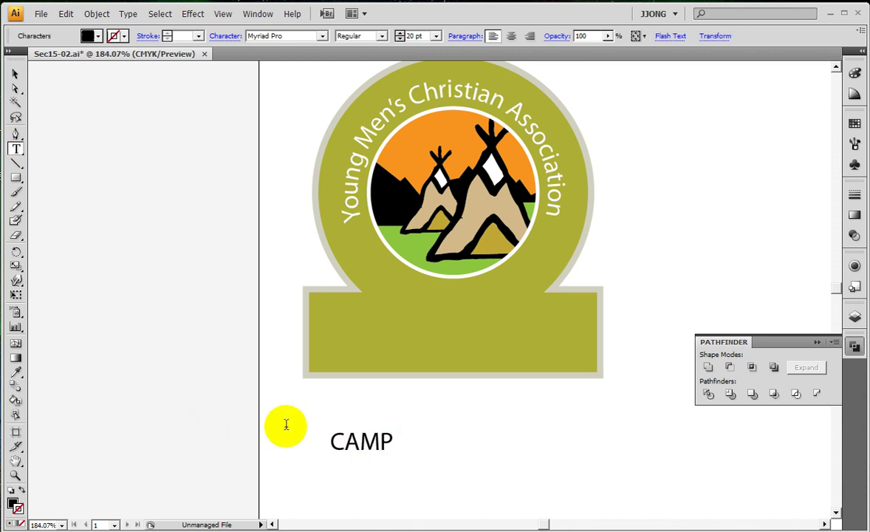
Enlarge CAMP to about 75 pt and place it on the lower olive banner
left_click(14, 74)
left_click_drag(395, 430, 569, 353)
mouse_move(510, 410)
left_mouse_down()
mouse_move(510, 311)
mouse_move(510, 327)
left_mouse_up()
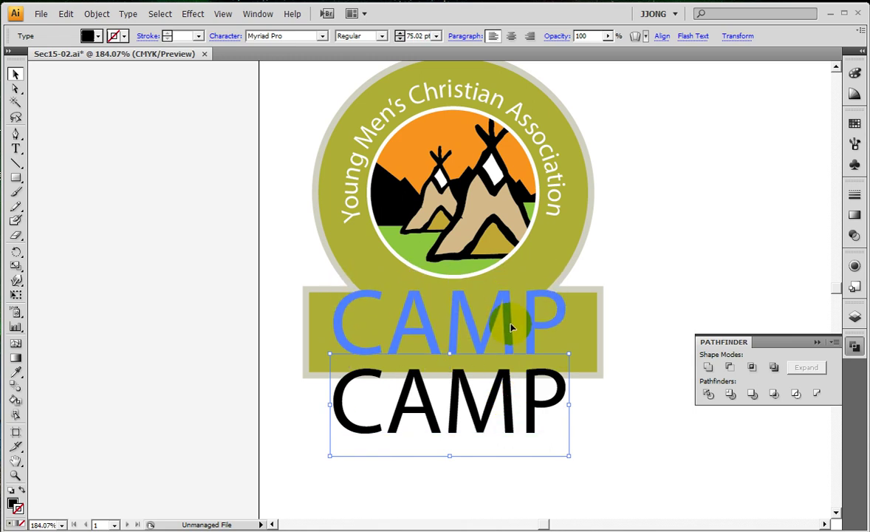
left_click_drag(510, 327, 512, 334)
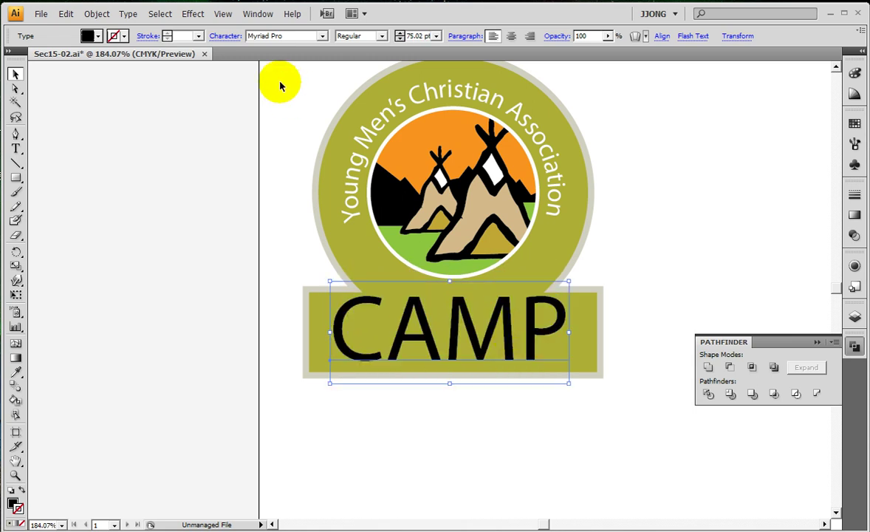
Set CAMP to Myriad Pro Semibold and shrink it slightly to fit the banner
left_click(382, 36)
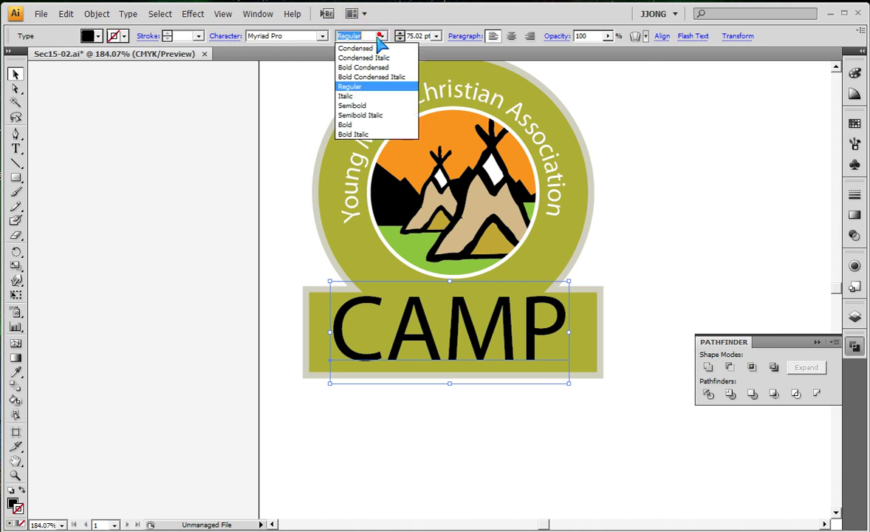
left_click(366, 106)
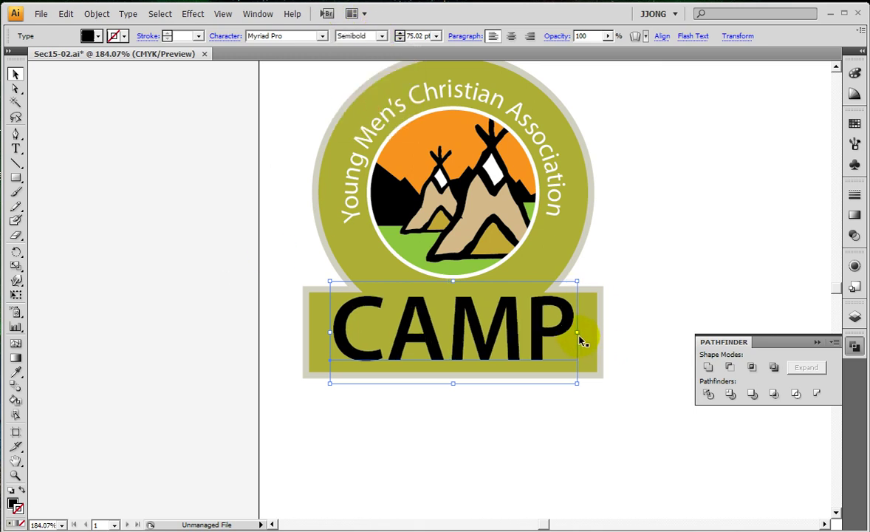
left_click_drag(577, 282, 571, 288)
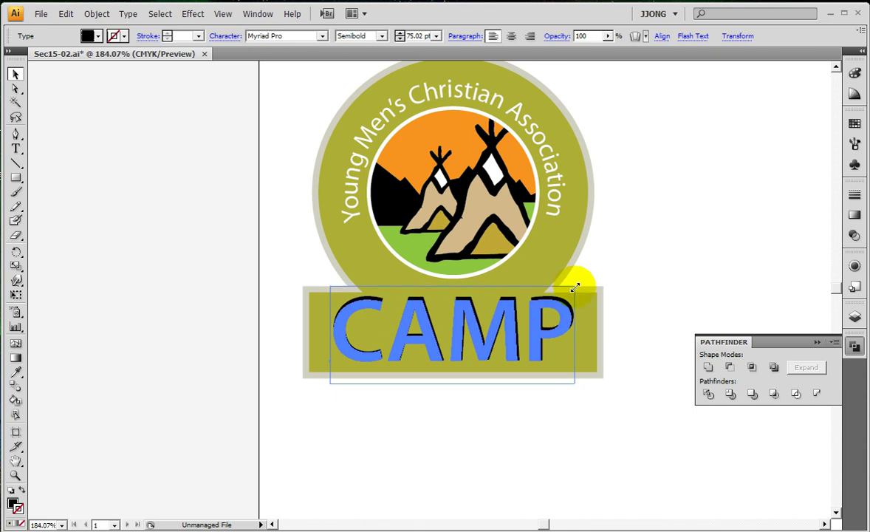
left_click_drag(330, 336, 335, 336)
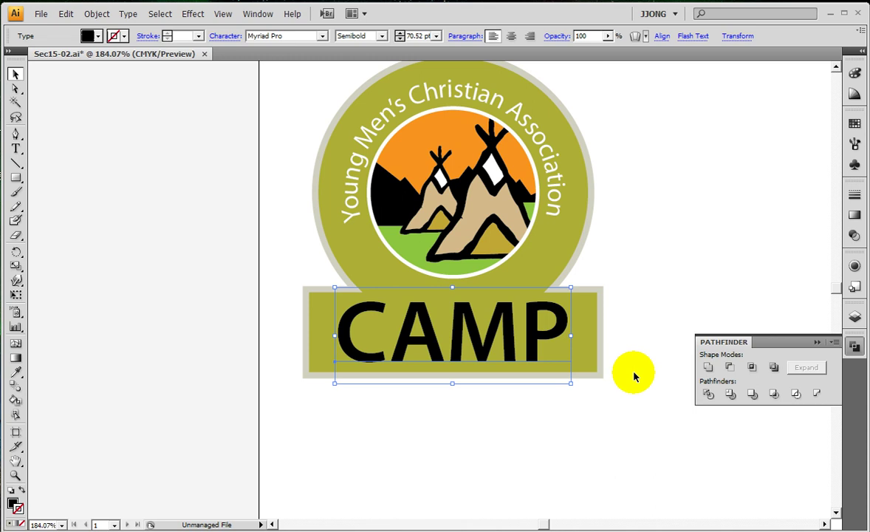
Resize and nudge CAMP to 70.52 pt, centred inside the olive banner
key("Left")
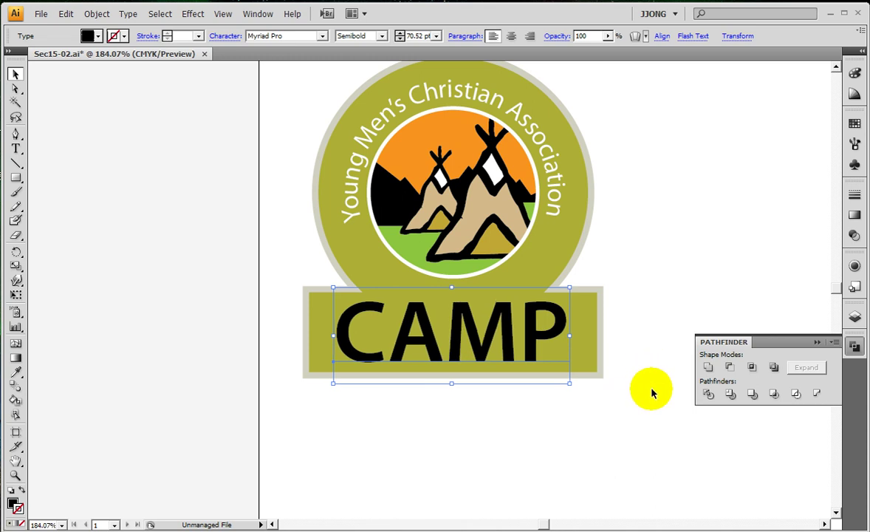
key("ctrl+shift+b")
key("ctrl+y")
key("ctrl+y")
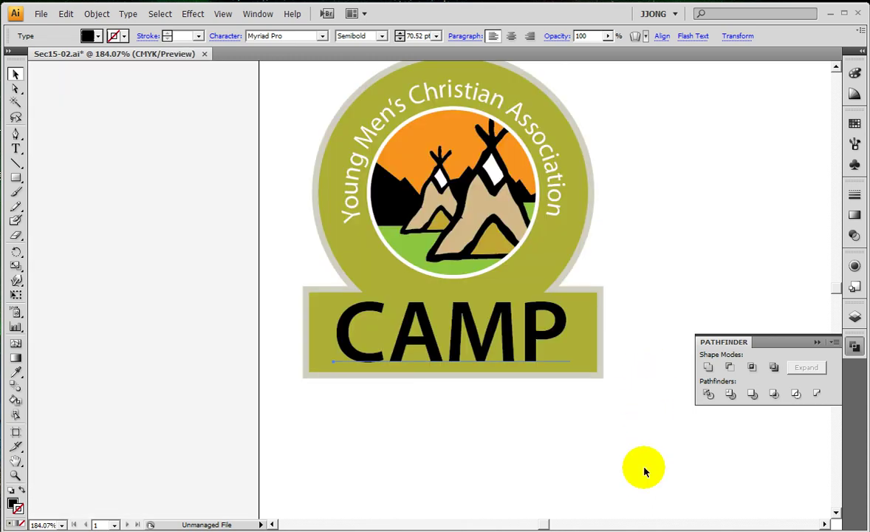
key("ctrl+shift+b")
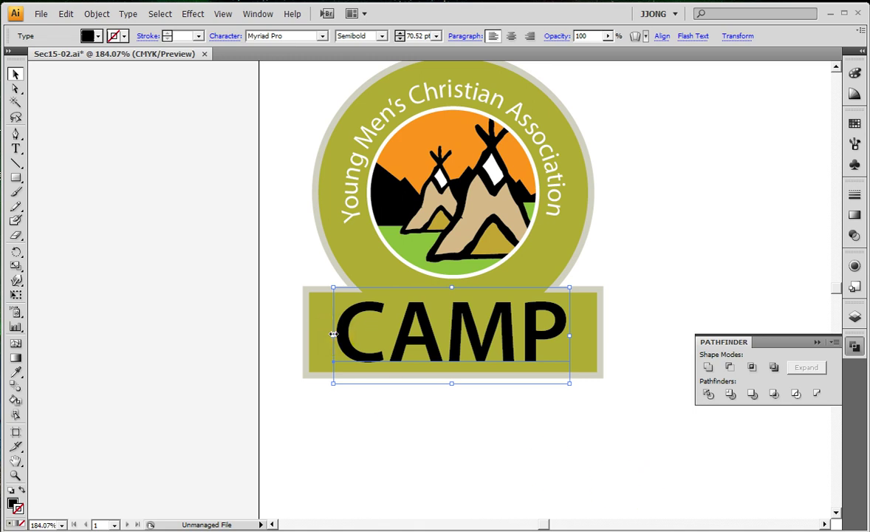
left_click_drag(333, 336, 338, 335)
left_click_drag(571, 335, 568, 337)
left_click(711, 292)
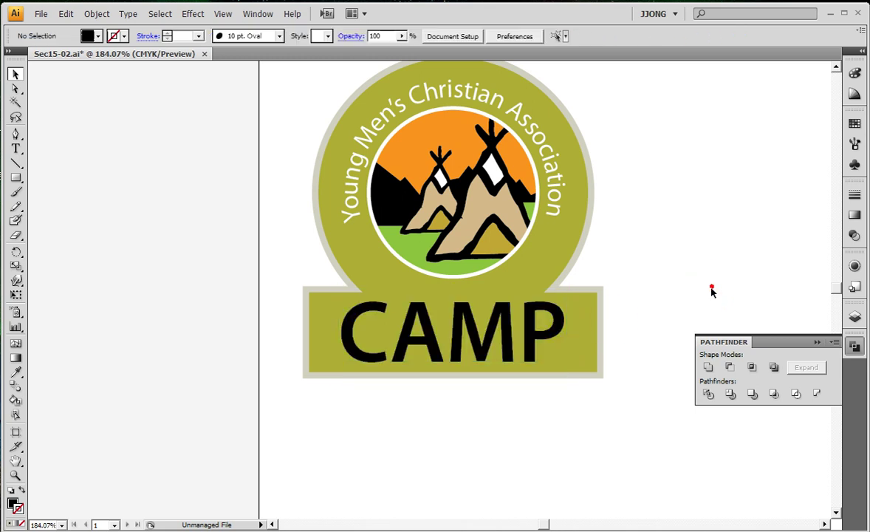
left_click(534, 360)
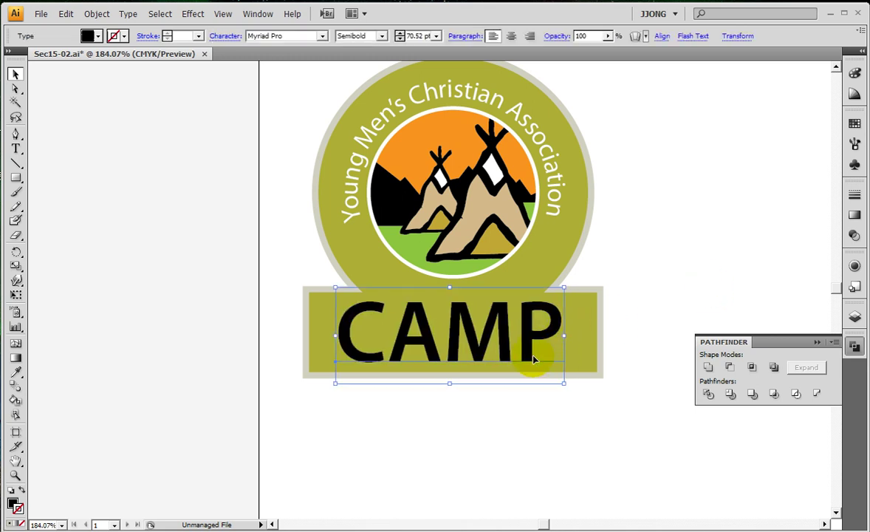
key("Right")
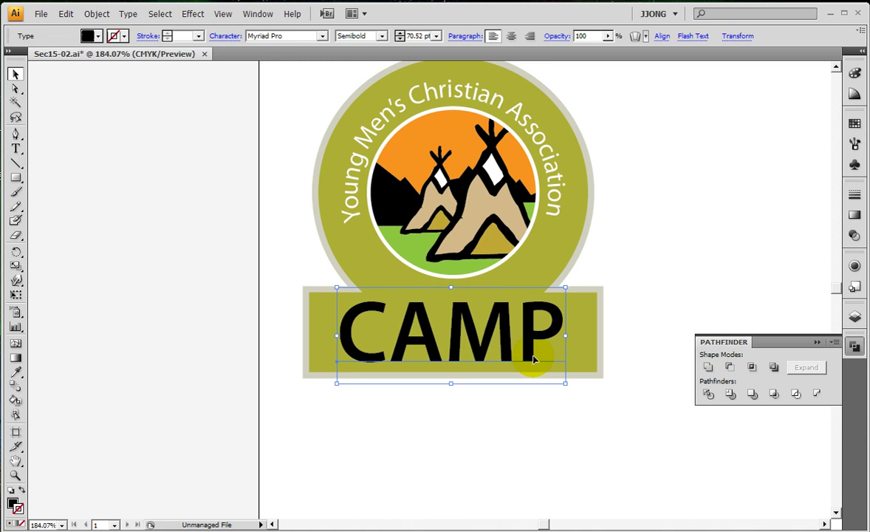
Fill the CAMP text with a deep orange swatch
left_click(13, 504)
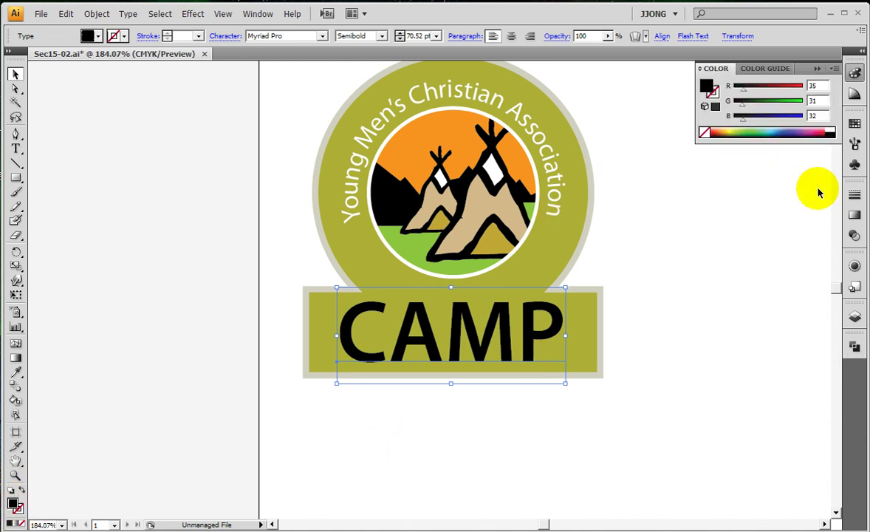
left_click(854, 123)
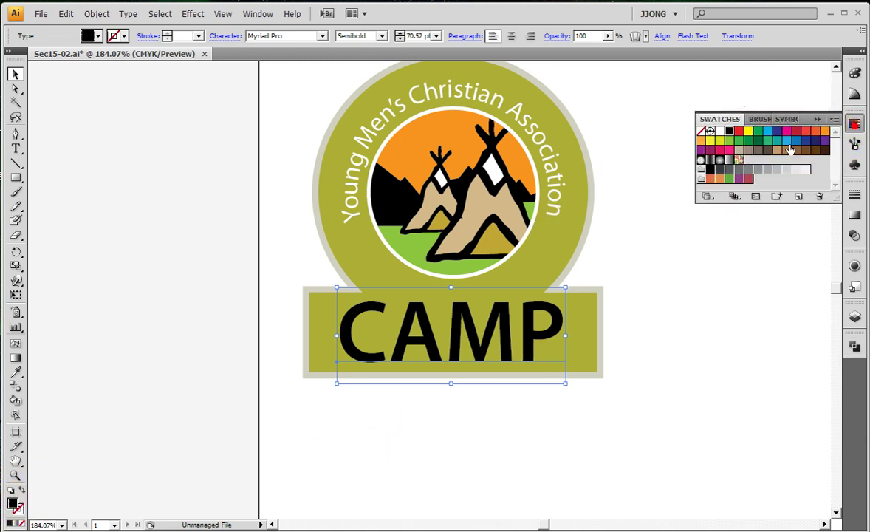
left_click(701, 139)
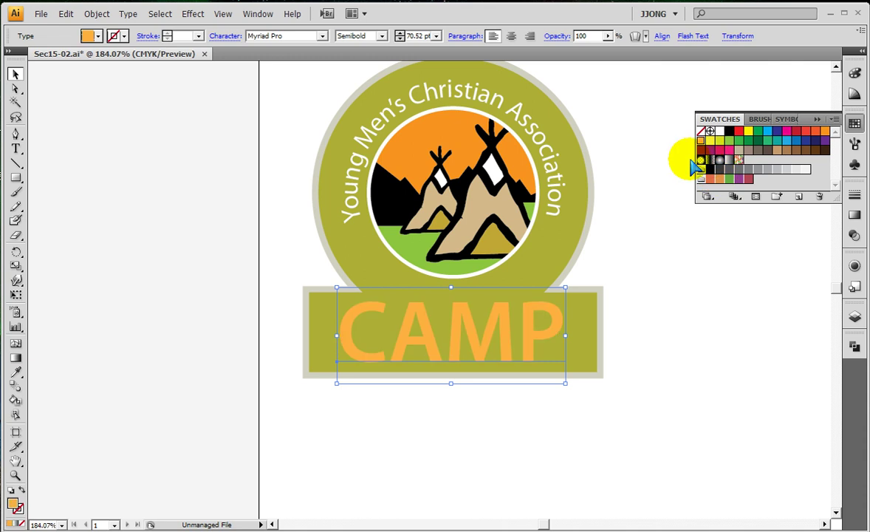
left_click(825, 131)
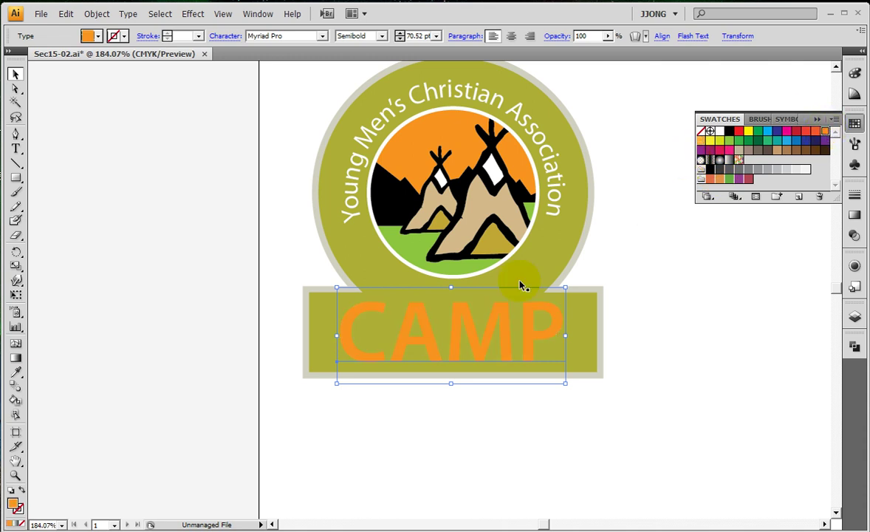
Give CAMP a white outline stroke of 10 pt
left_click(13, 503)
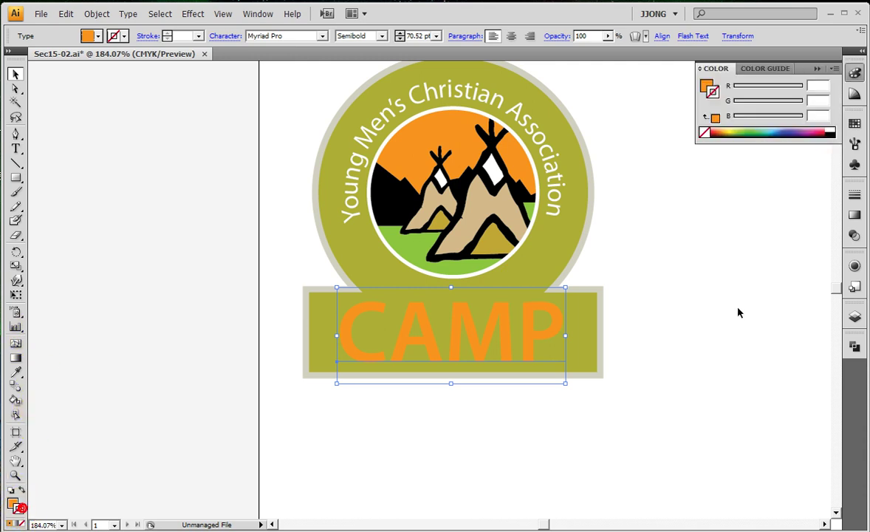
left_click(854, 193)
left_click(855, 123)
key("x")
left_click(720, 131)
left_click(857, 195)
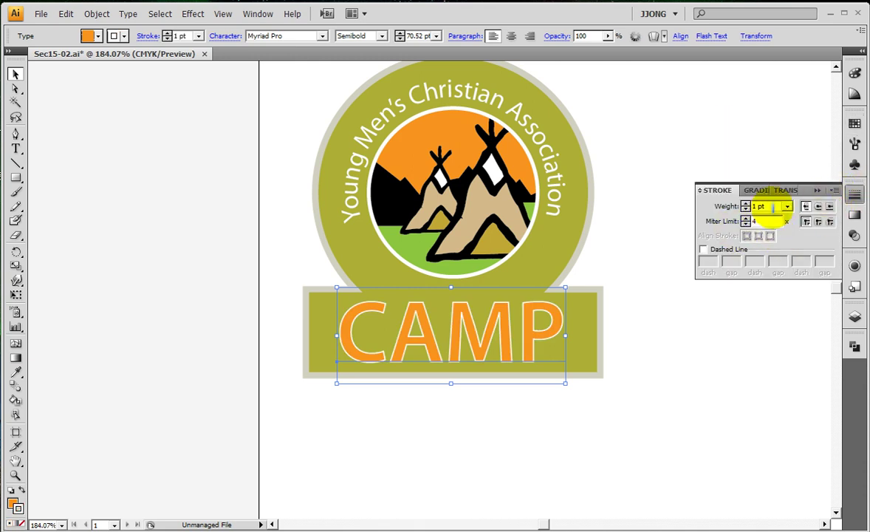
left_click(788, 206)
left_click(772, 333)
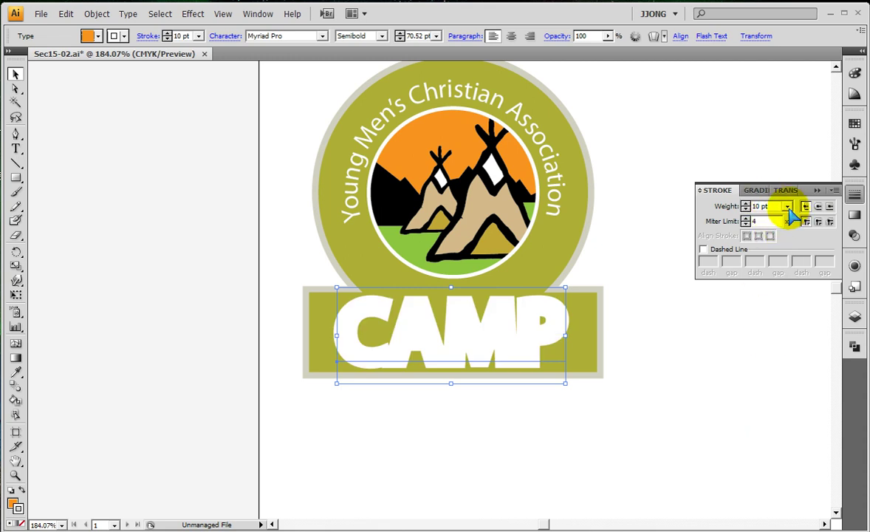
Reduce the stroke to 5 pt, then set it to None for plain orange letters
left_click(787, 207)
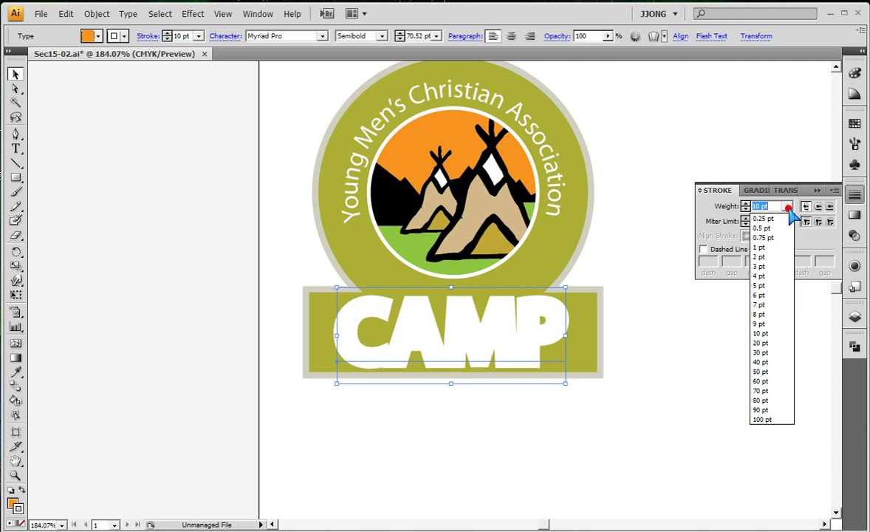
left_click(768, 286)
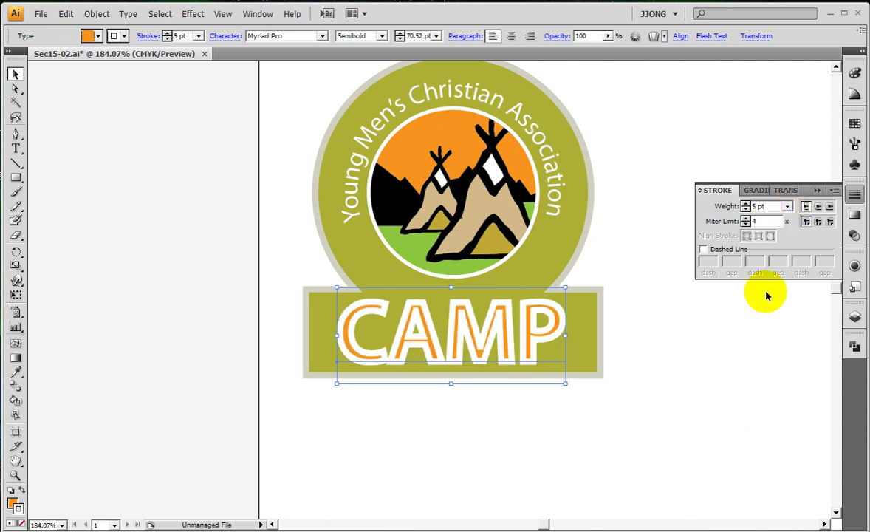
left_click(20, 524)
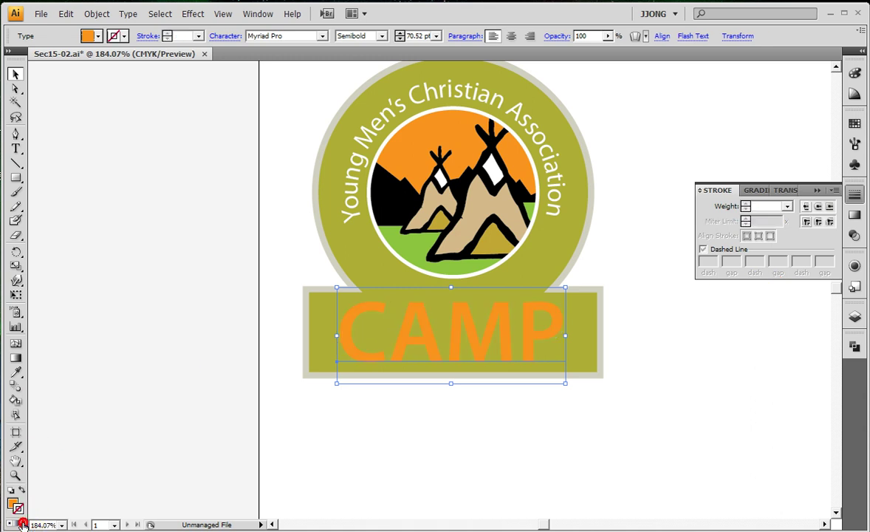
Zoom in on the CAMP lettering with the Zoom tool and bring up the Object menu
left_click(15, 475)
left_click_drag(307, 277, 488, 409)
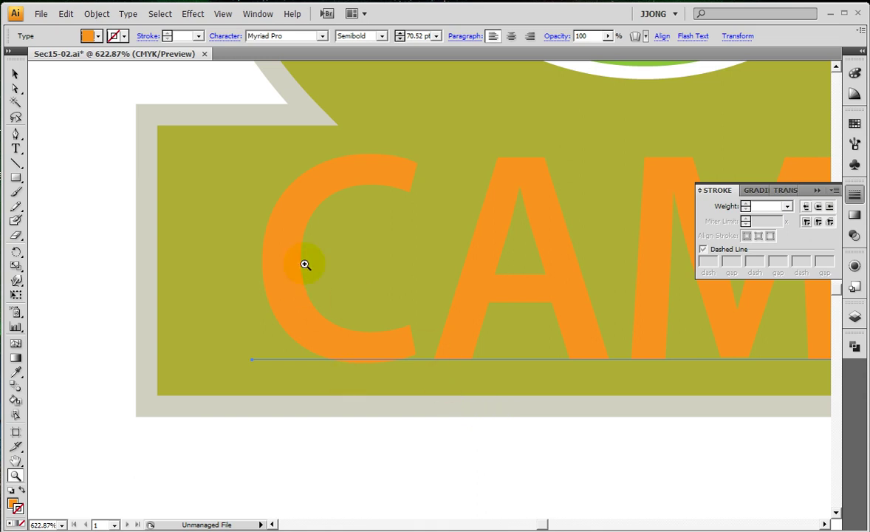
left_click(97, 13)
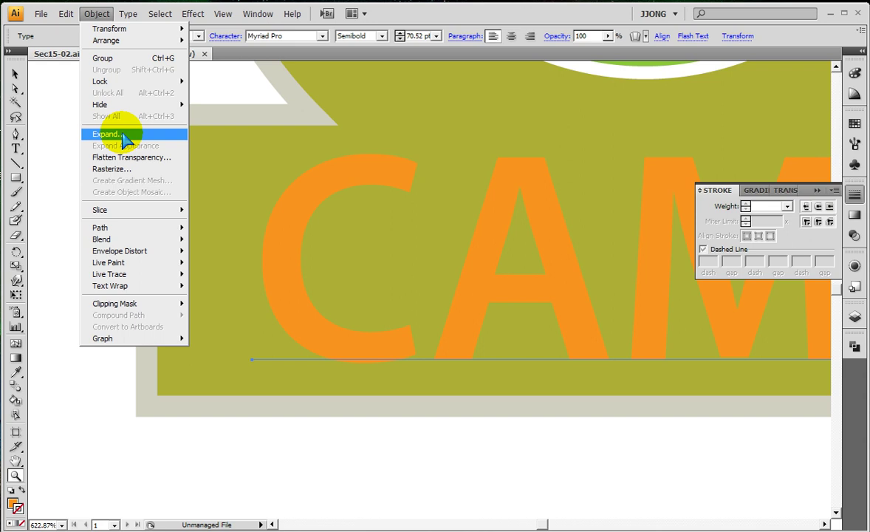
Expand the CAMP text into vector letter shapes and check the paths in Outline view
left_click(124, 137)
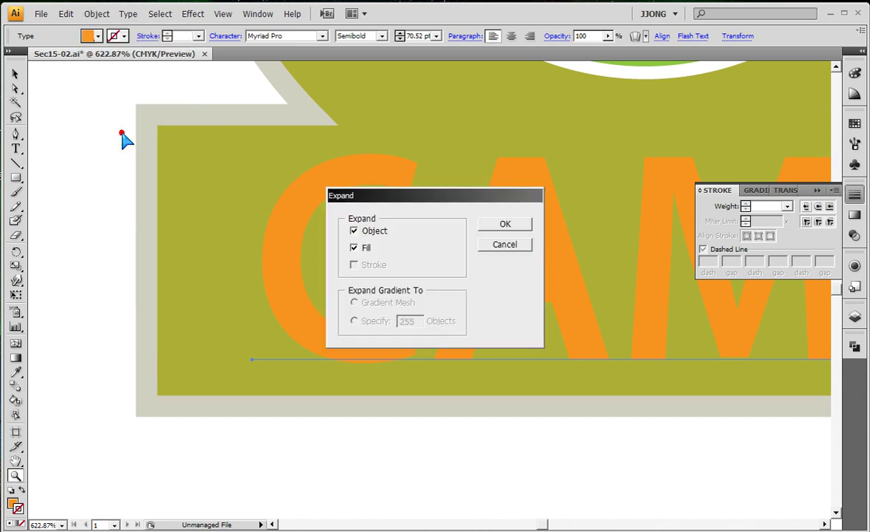
left_click(504, 224)
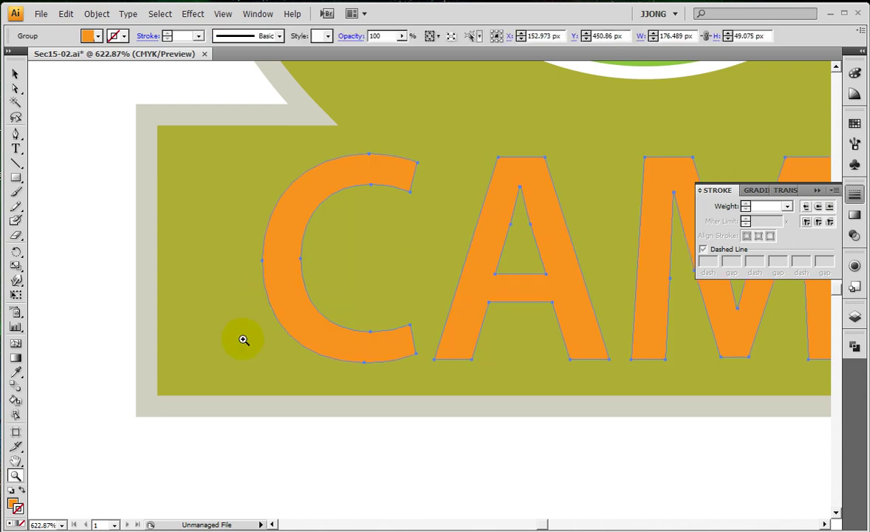
key("ctrl+y")
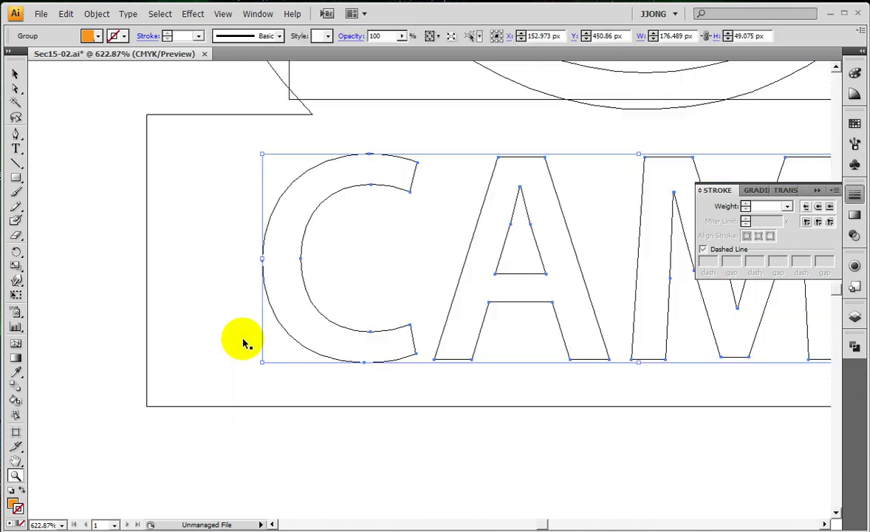
key("ctrl+minus")
key("ctrl+minus")
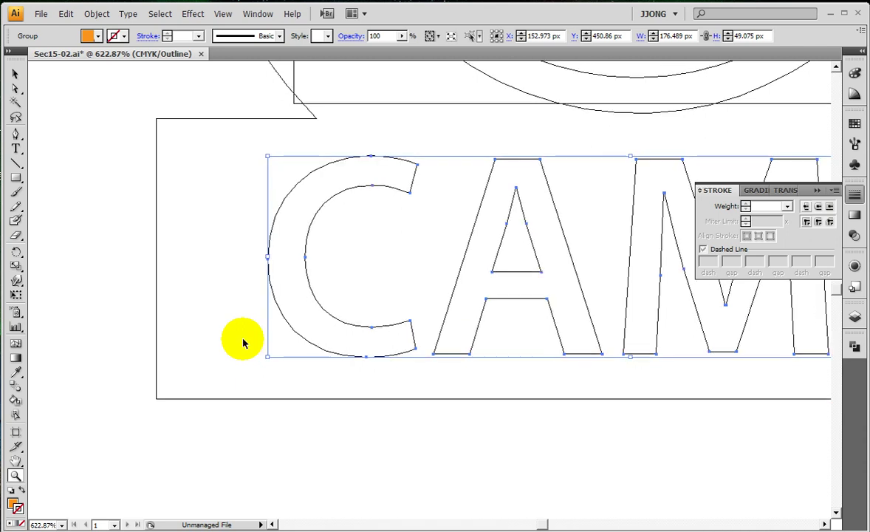
key("ctrl+minus")
key("ctrl+minus")
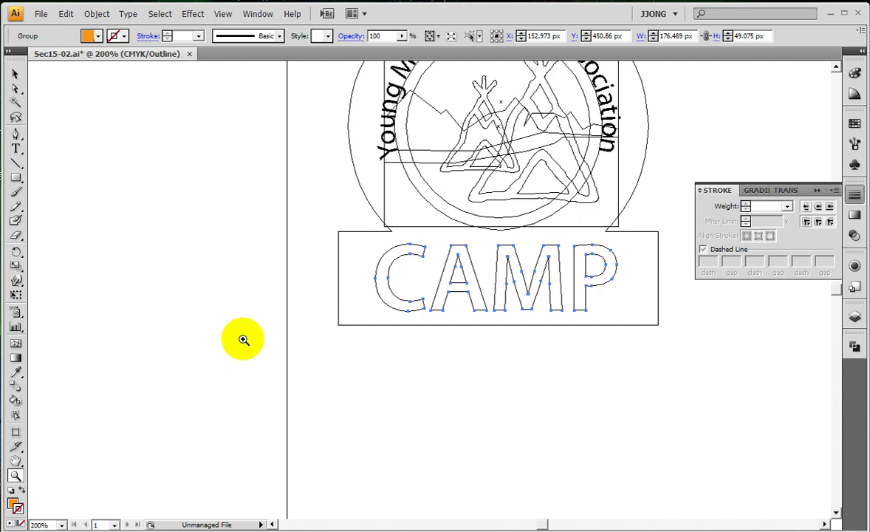
key("ctrl+y")
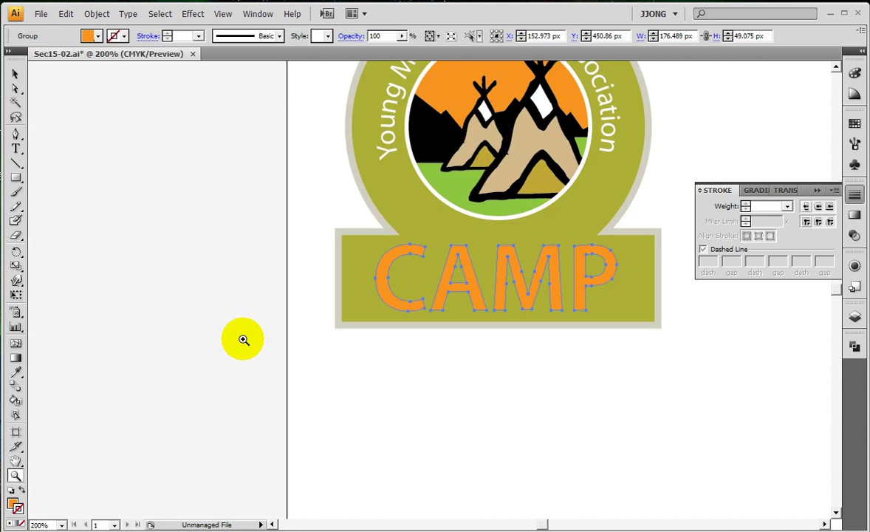
Give the outlined CAMP letters a 5 pt white stroke
left_click(855, 123)
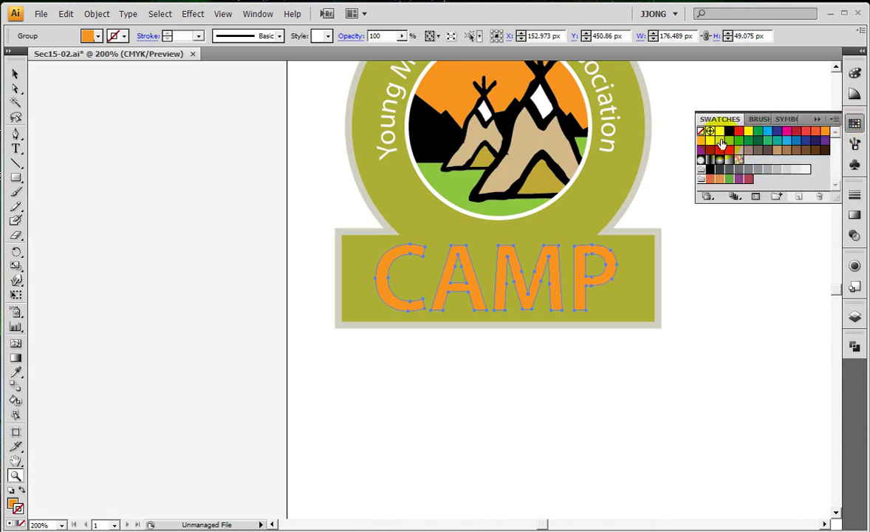
left_click(720, 131)
left_click(855, 194)
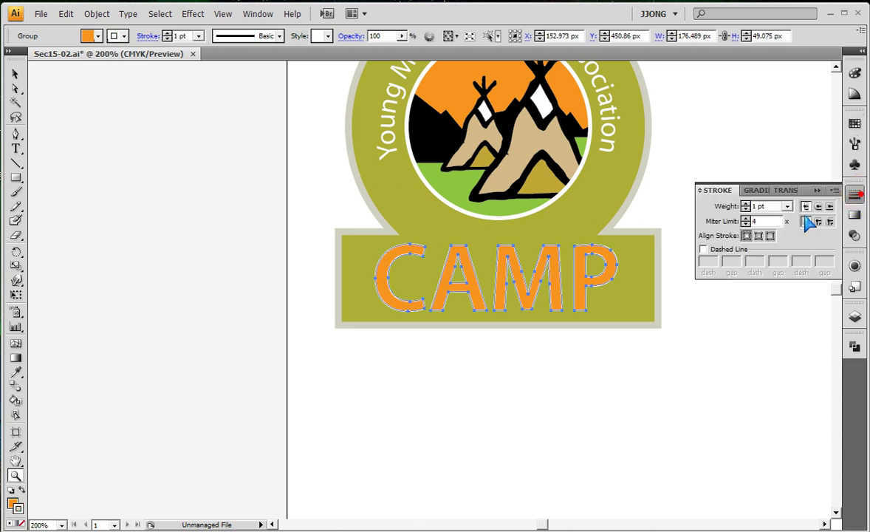
left_click(787, 206)
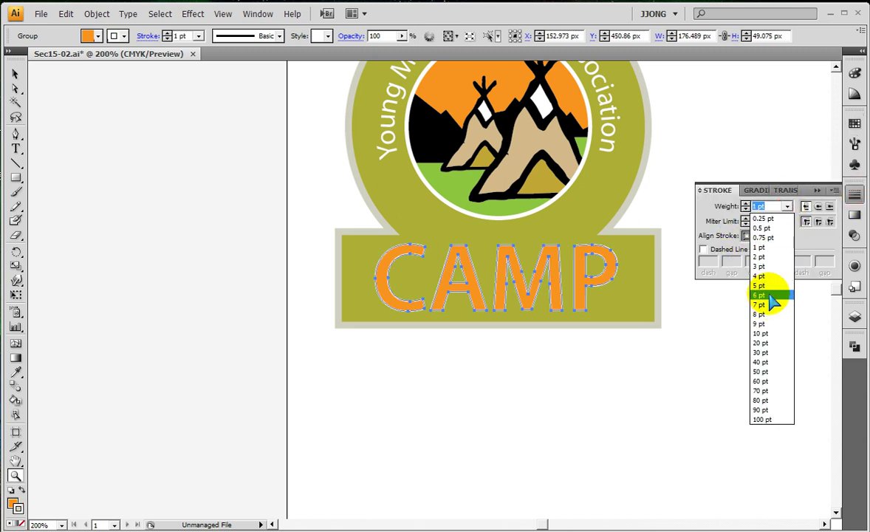
left_click(723, 297)
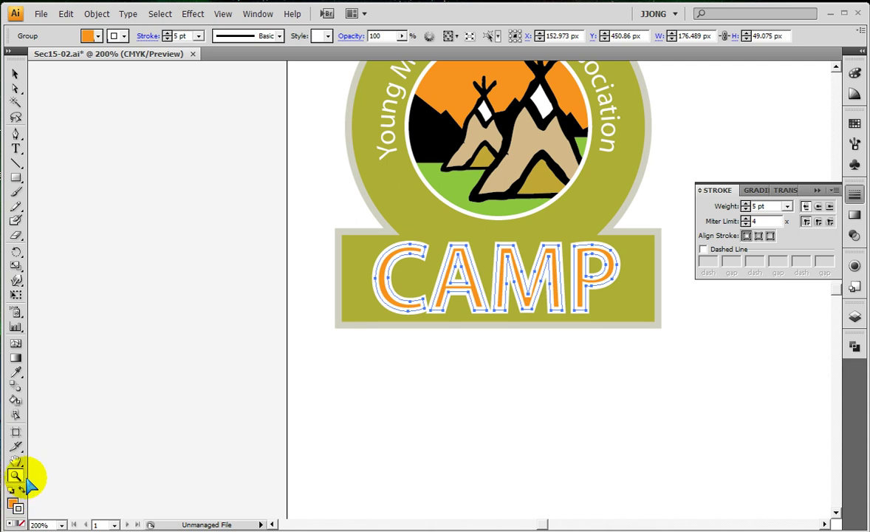
Zoom in closely on the top of the C to inspect the stroke edge
left_click_drag(364, 217, 447, 302)
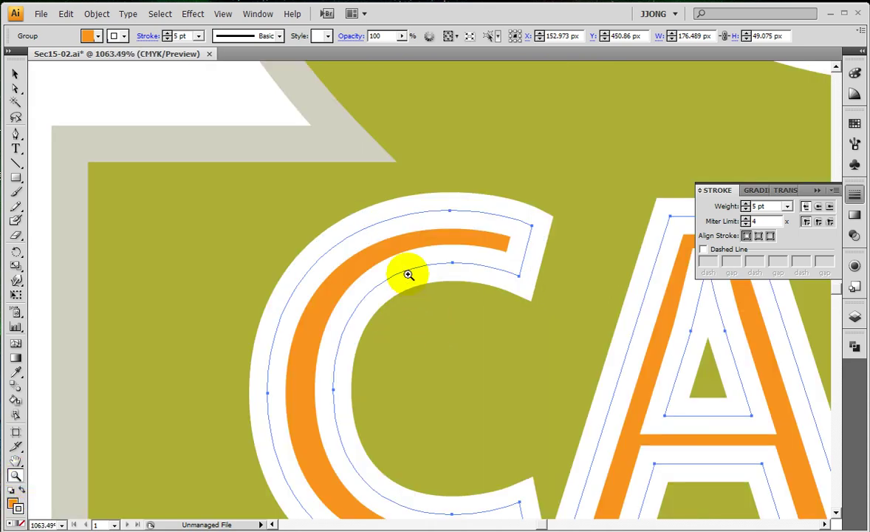
left_click_drag(413, 188, 434, 221)
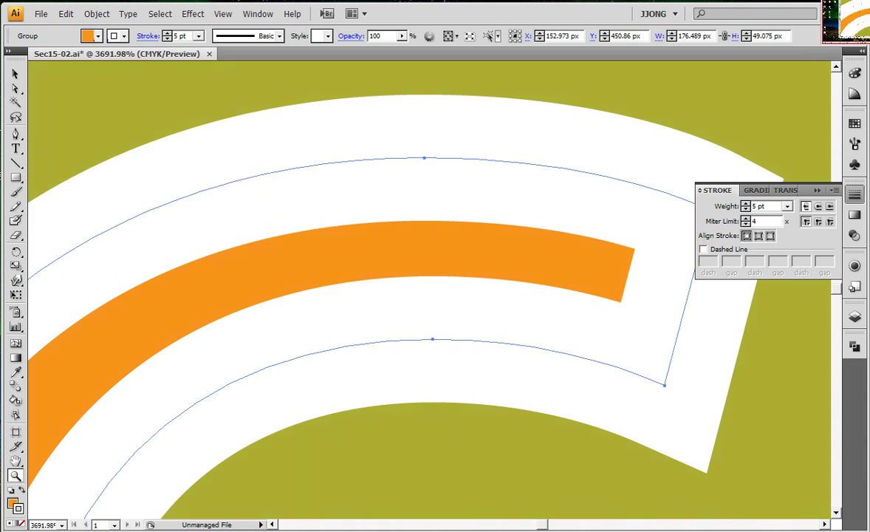
mouse_move(204, 191)
left_mouse_down()
mouse_move(332, 167)
mouse_move(215, 187)
mouse_move(526, 155)
left_mouse_up()
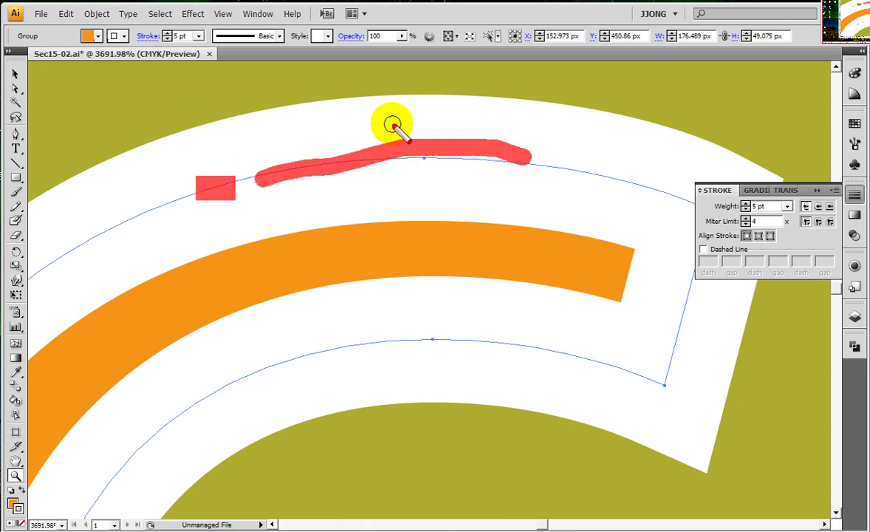
left_click_drag(361, 100, 413, 138)
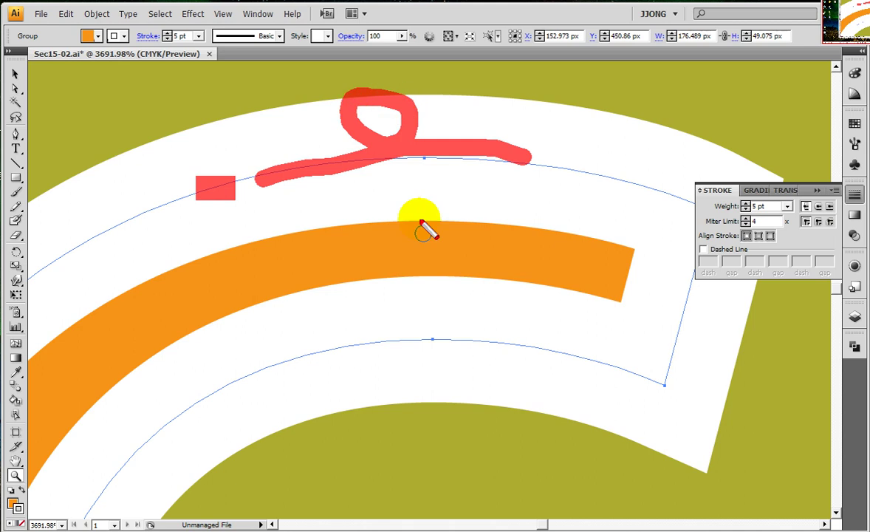
left_click_drag(405, 181, 427, 180)
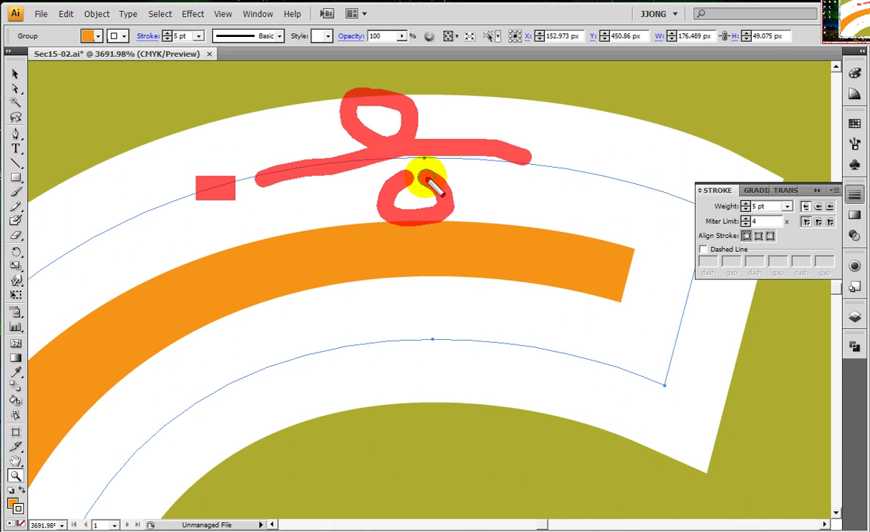
mouse_move(690, 234)
left_mouse_down()
mouse_move(780, 259)
mouse_move(776, 230)
mouse_move(772, 247)
mouse_move(683, 219)
left_mouse_up()
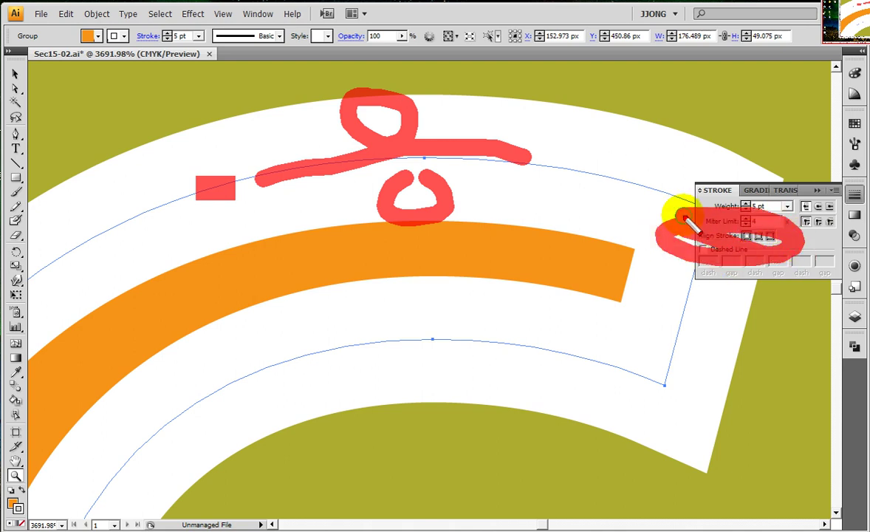
Align the white stroke to the outside and zoom out to view the whole word CAMP
left_click(770, 237)
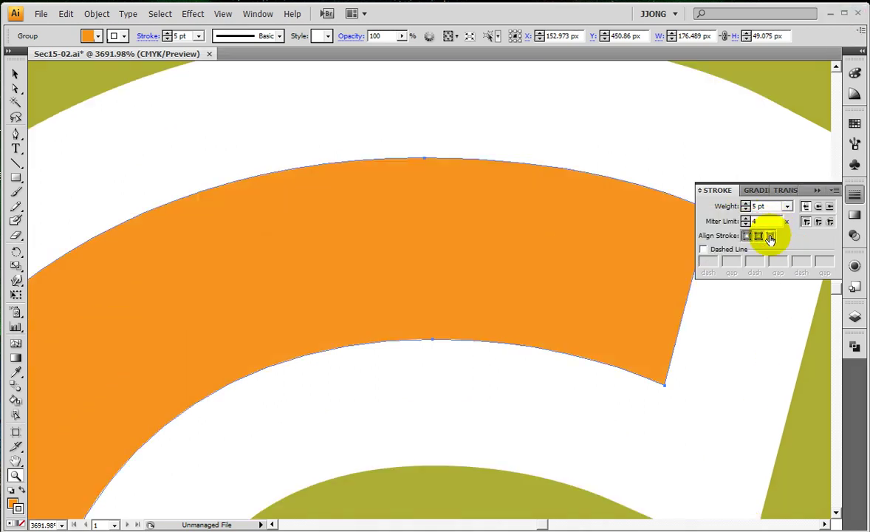
key("ctrl+minus")
key("ctrl+minus")
key("ctrl+minus")
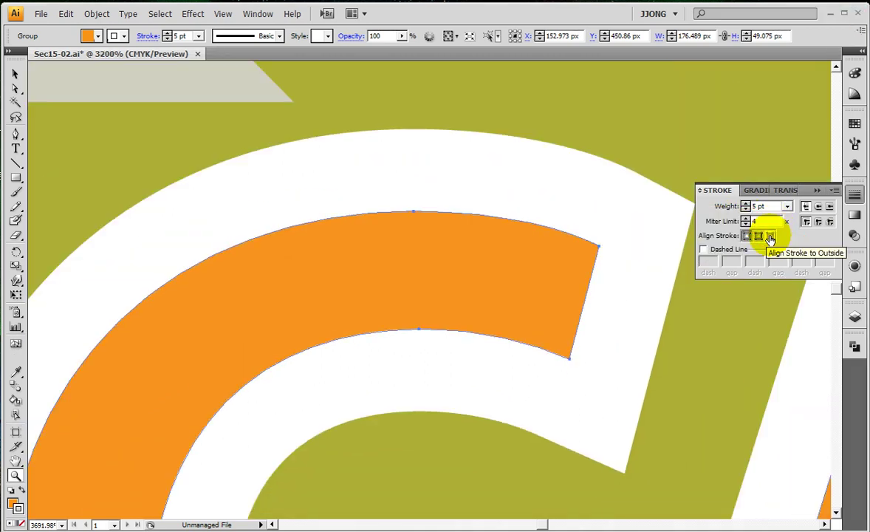
key("ctrl+minus")
key("ctrl+minus")
key("ctrl+minus")
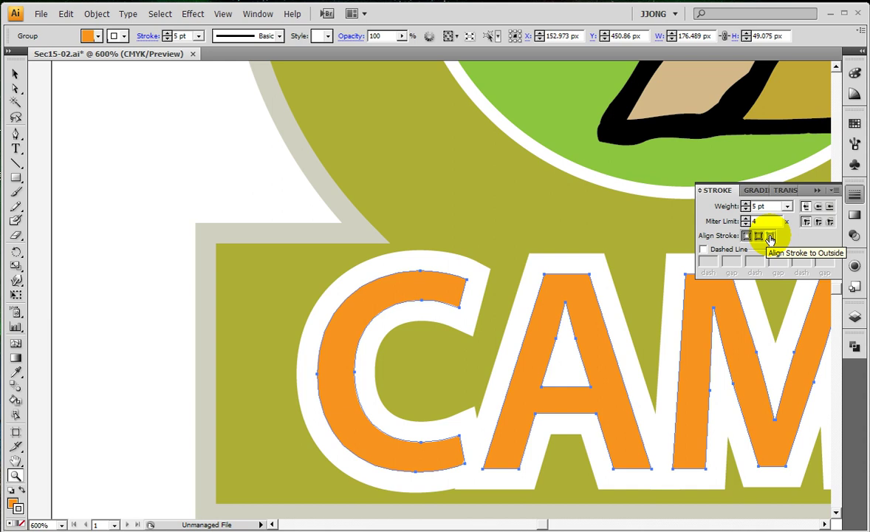
key("ctrl+minus")
mouse_move(773, 285)
left_mouse_down()
mouse_move(607, 290)
mouse_move(663, 327)
left_mouse_up()
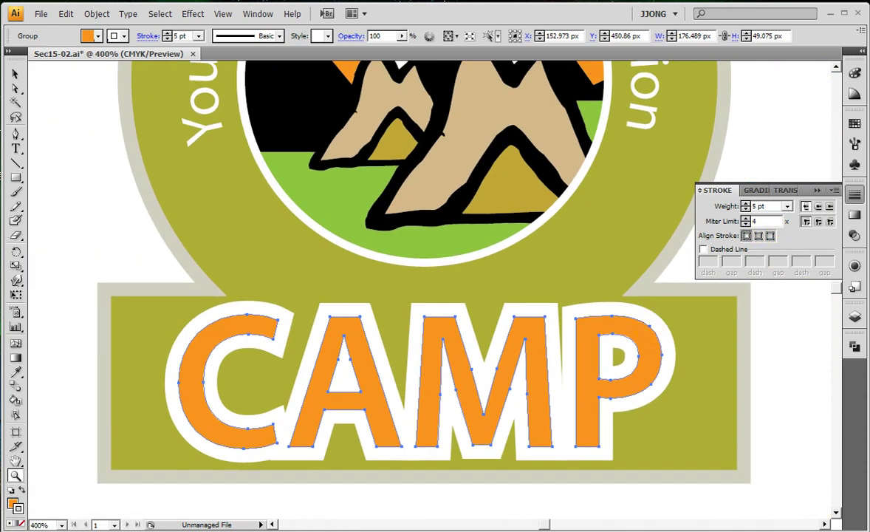